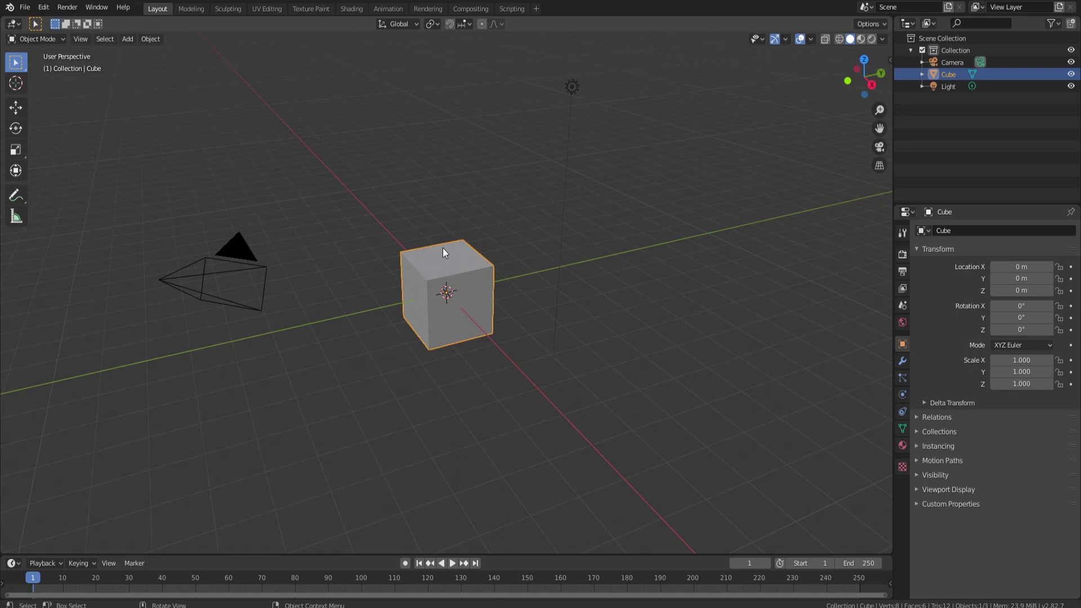
# Orbit the view around the default cube to see it from the side.
pyautogui.moveTo(508, 218); pyautogui.dragTo(306, 251, button='middle')
pyautogui.moveTo(573, 234); pyautogui.dragTo(461, 242, button='middle')
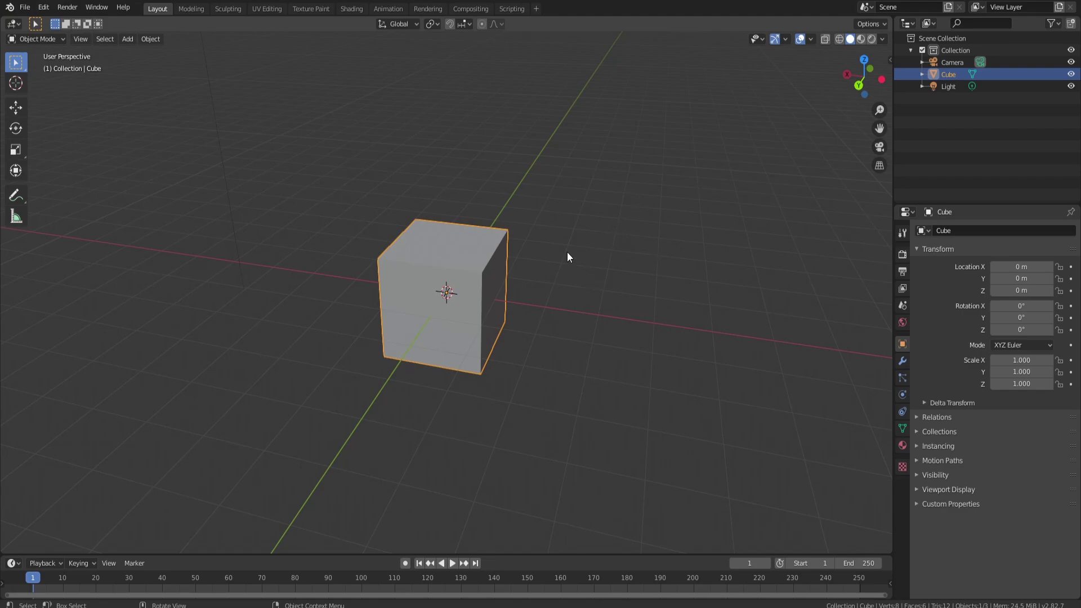
# In Edit Mode, select all eight cube vertices and merge them at center into one.
pyautogui.press('Tab')
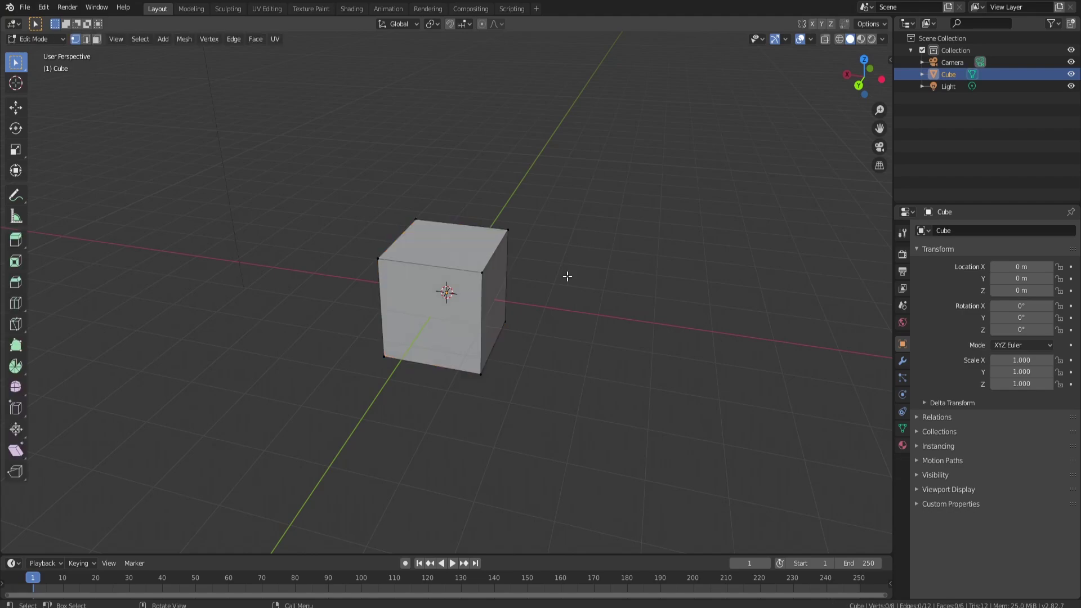
pyautogui.moveTo(569, 296); pyautogui.dragTo(535, 270, button='middle')
pyautogui.click(443, 258)
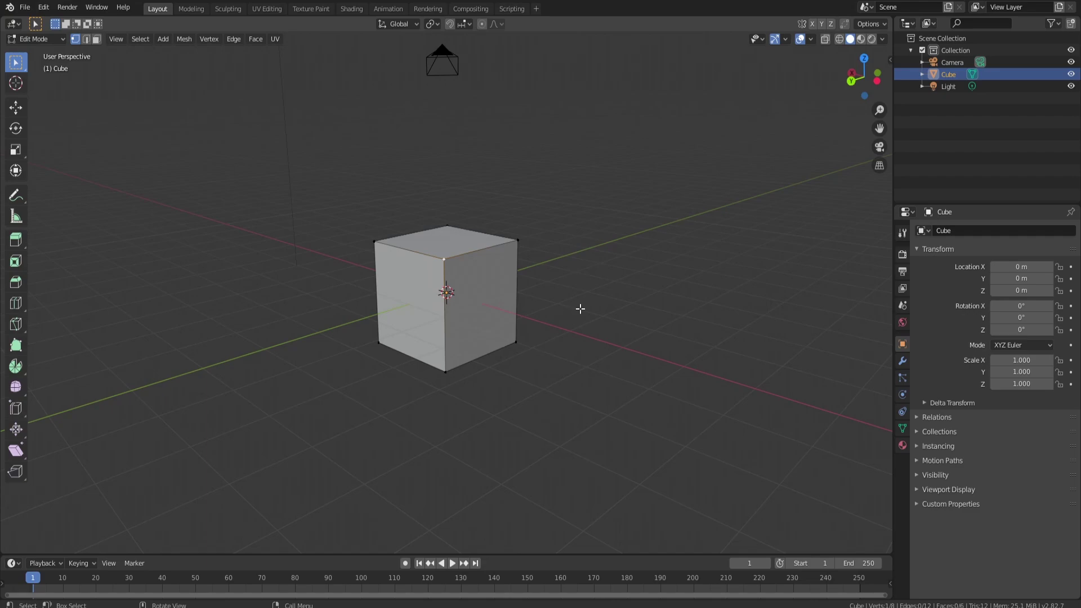
pyautogui.press('a')
pyautogui.press('m')
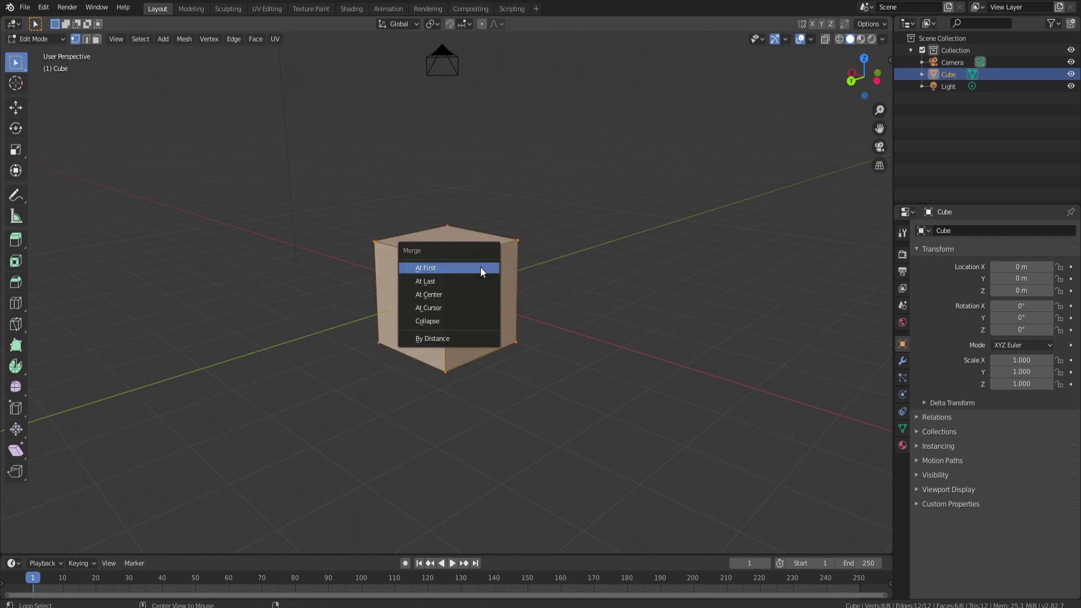
pyautogui.click(441, 297)
pyautogui.moveTo(442, 296); pyautogui.dragTo(476, 260, button='middle')
# Extrude vertices up into a trunk with a fork, then grow a right branch and twig.
pyautogui.press('e')
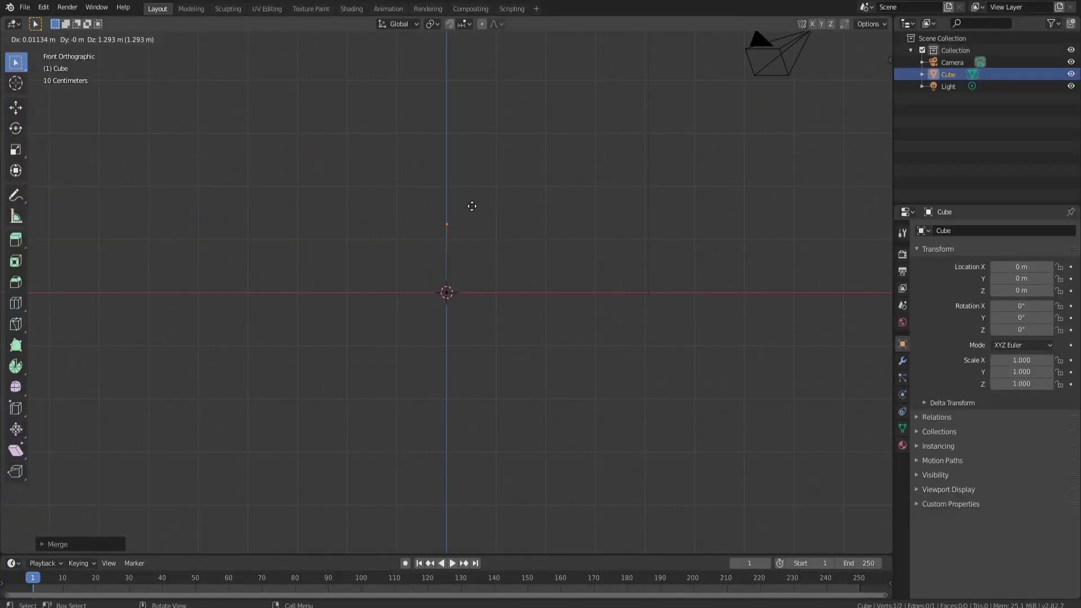
pyautogui.click(472, 206)
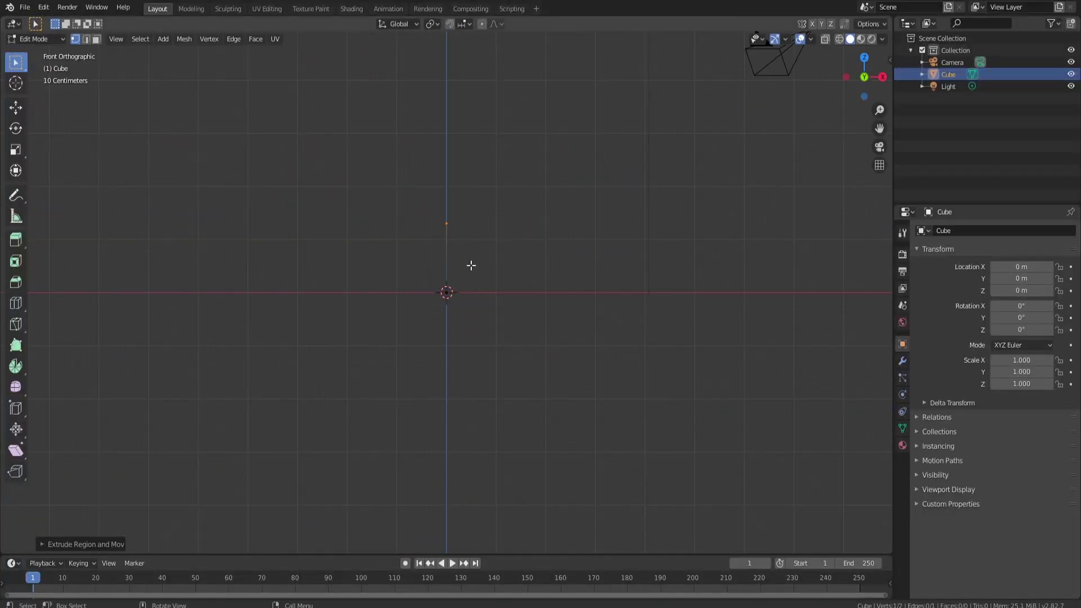
pyautogui.press('e')
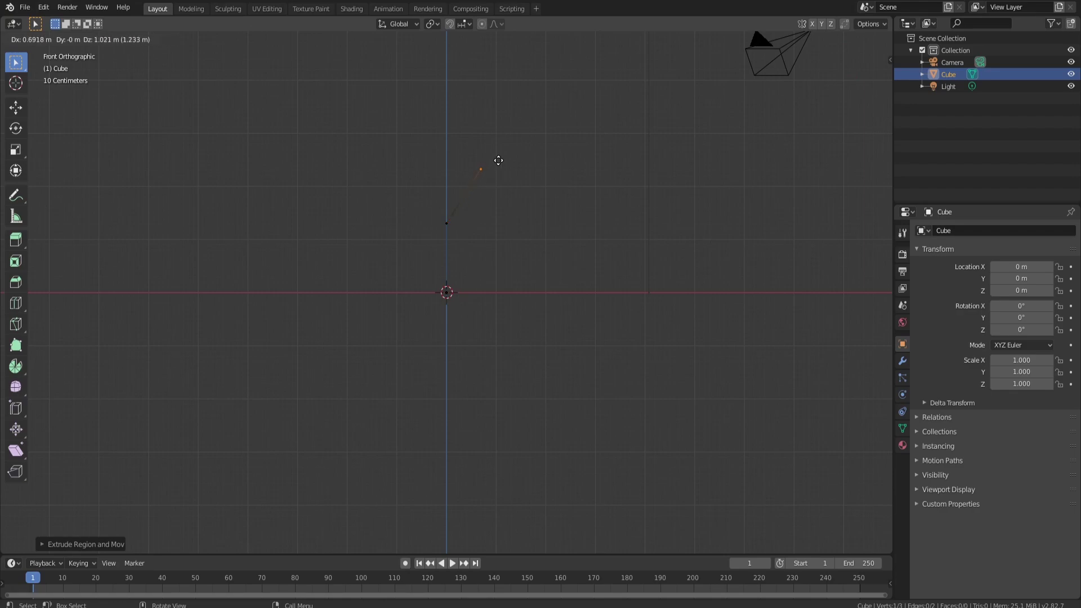
pyautogui.click(499, 160)
pyautogui.press('e')
pyautogui.click(554, 131)
pyautogui.press('e')
pyautogui.click(582, 96)
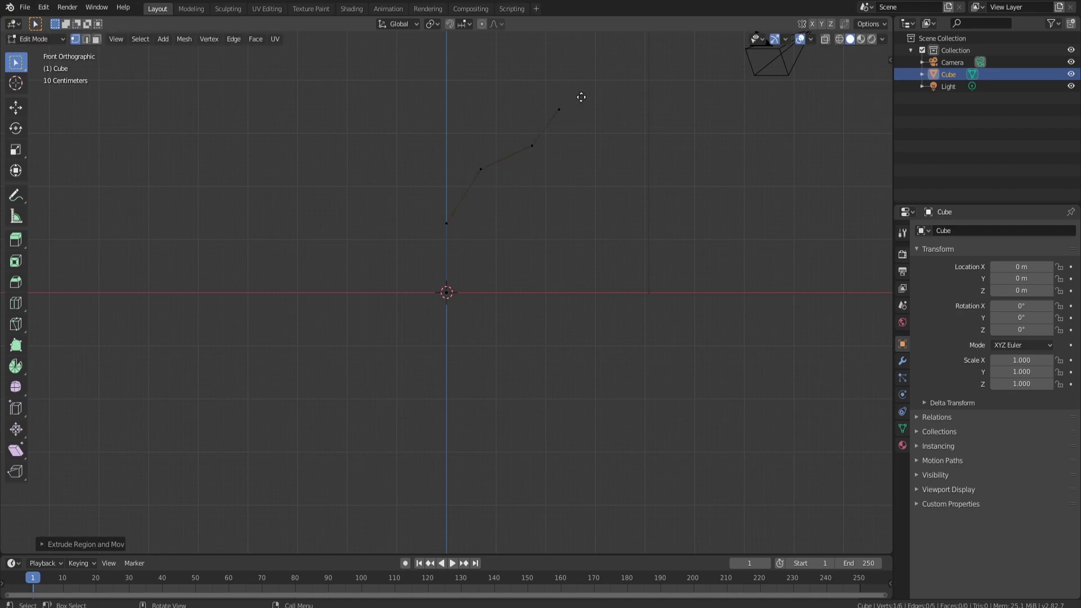
pyautogui.press('e')
pyautogui.click(563, 66)
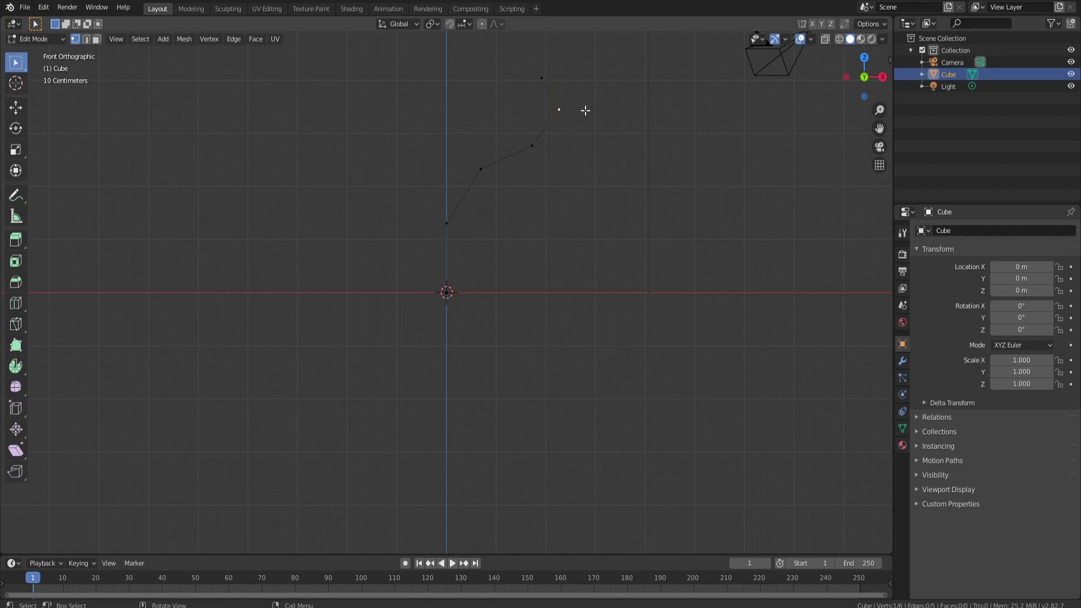
pyautogui.press('e')
pyautogui.click(623, 92)
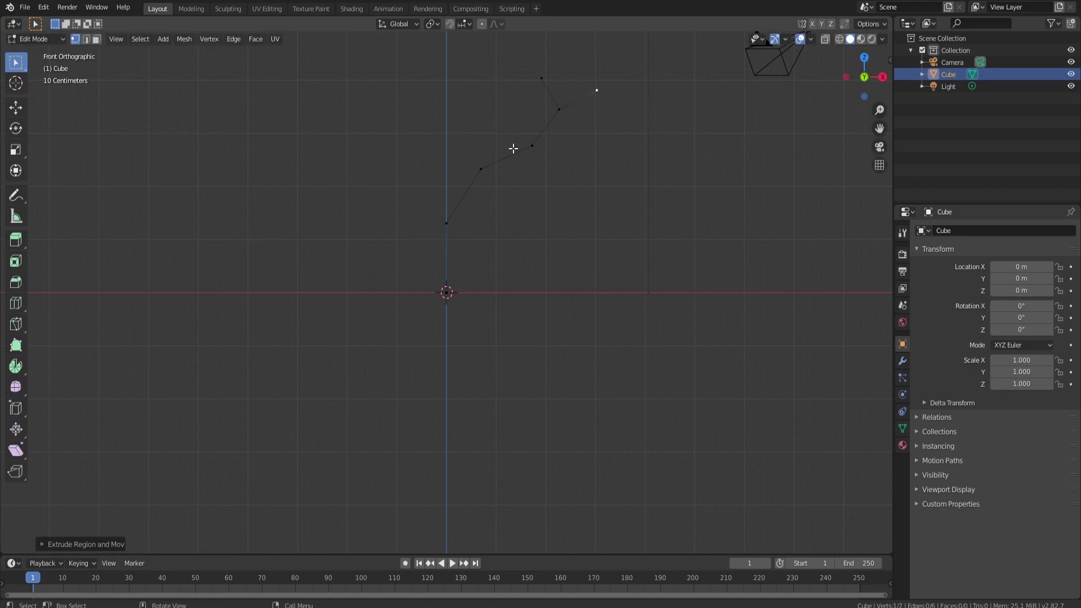
# Grow a left branch from the fork with a side twig off its middle vertex.
pyautogui.click(482, 167)
pyautogui.press('e')
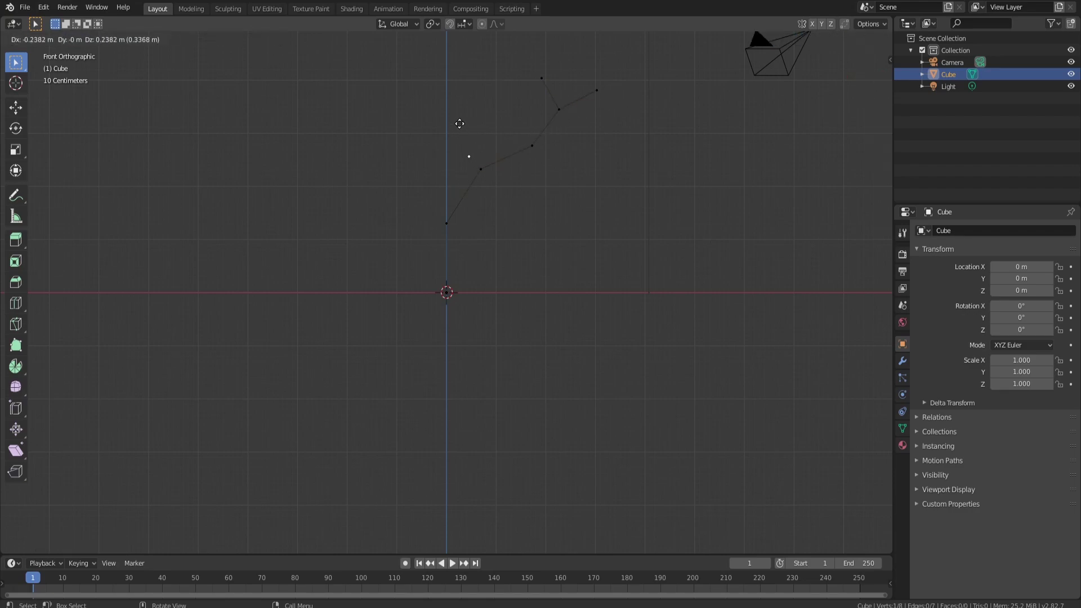
pyautogui.click(459, 108)
pyautogui.press('e')
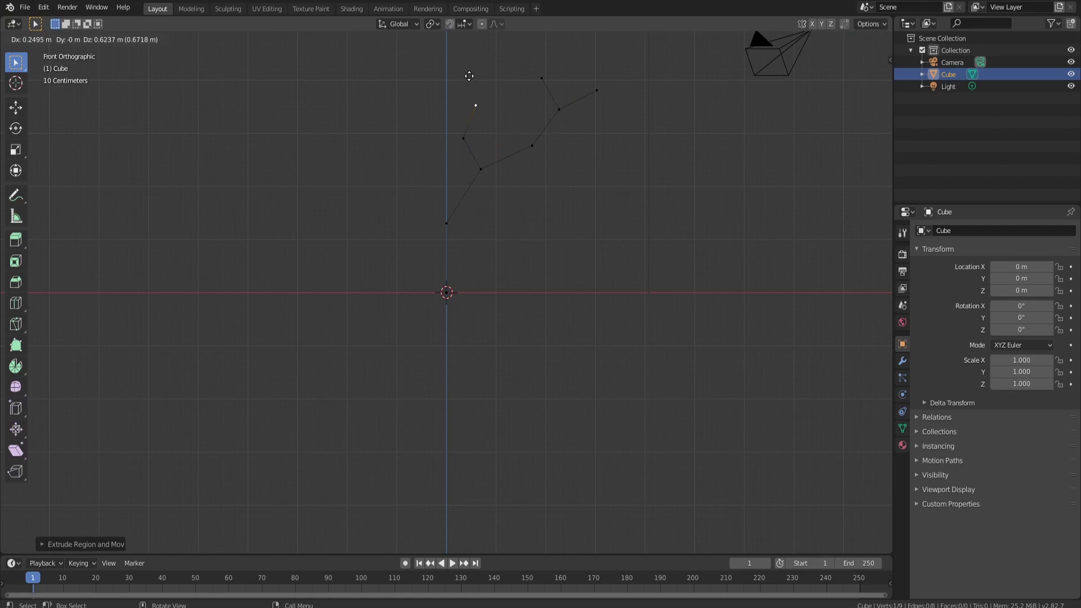
pyautogui.click(469, 75)
pyautogui.click(462, 138)
pyautogui.press('e')
pyautogui.click(427, 117)
pyautogui.press('e')
pyautogui.click(422, 109)
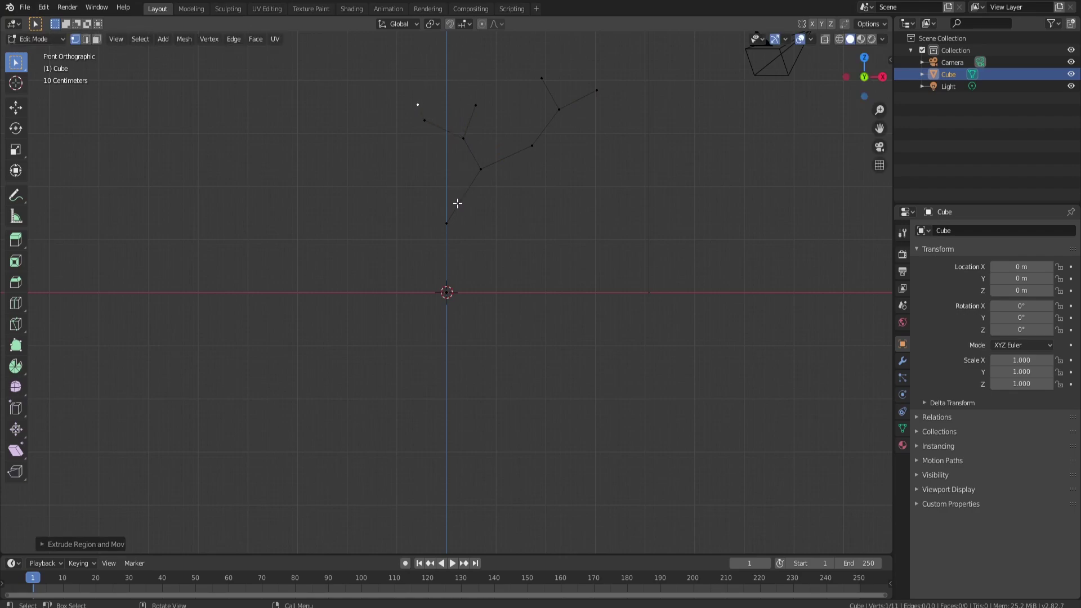
pyautogui.moveTo(439, 252); pyautogui.dragTo(495, 231, button='middle')
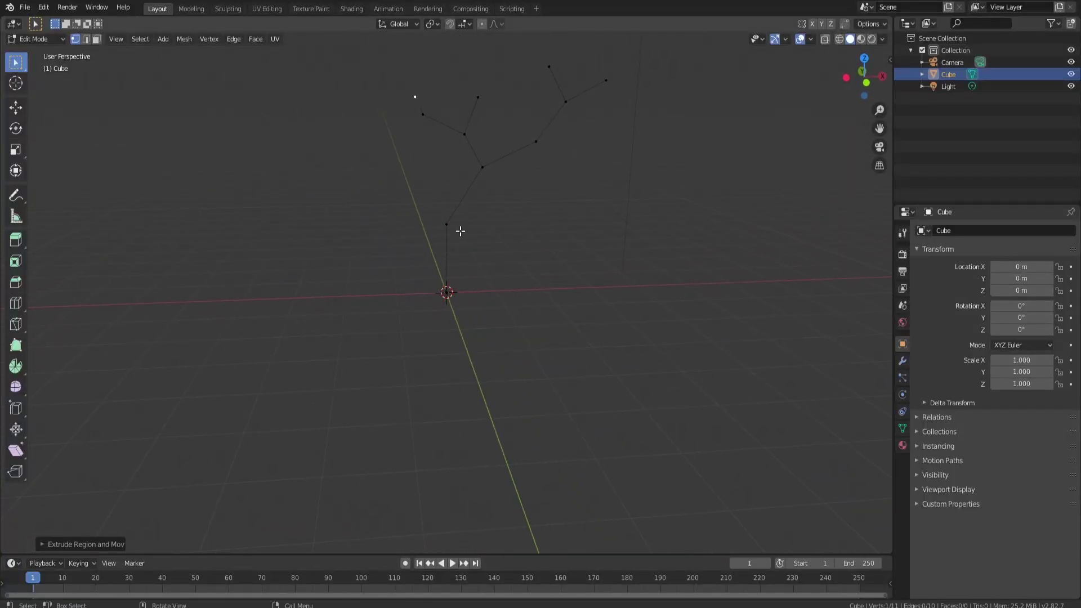
# Loop cut a vertex into the lower trunk and extrude a low branch out to the left.
pyautogui.hotkey('ctrl', 'r')
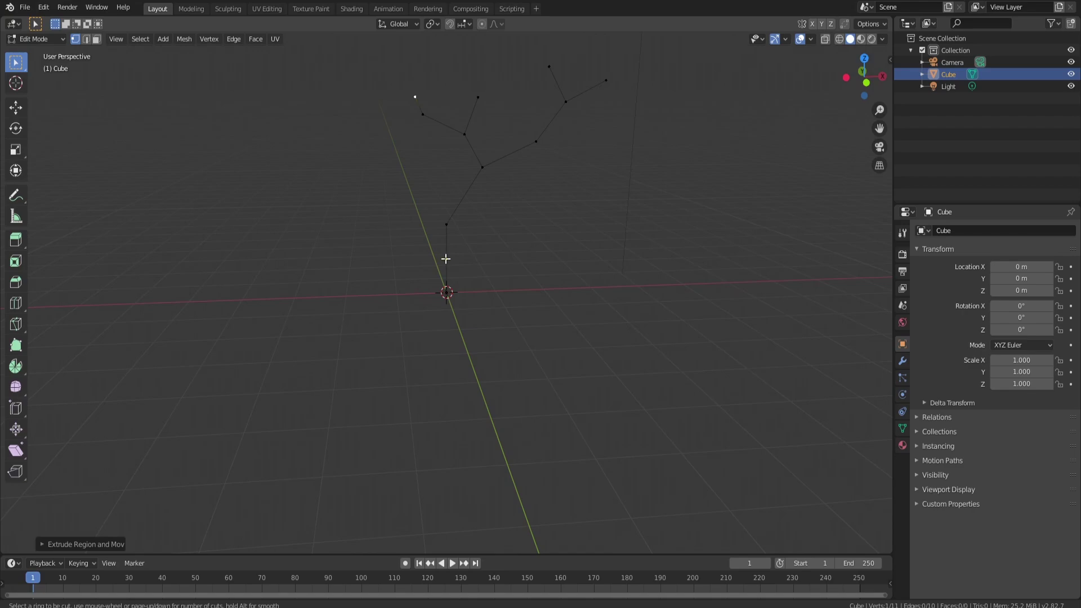
pyautogui.click(446, 258)
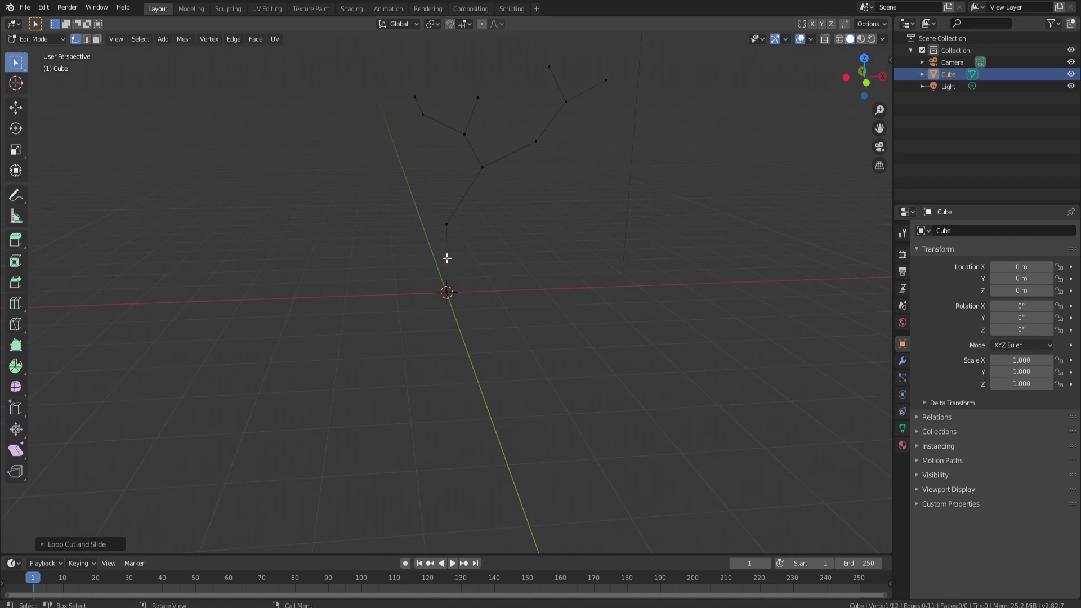
pyautogui.press('KP_1')
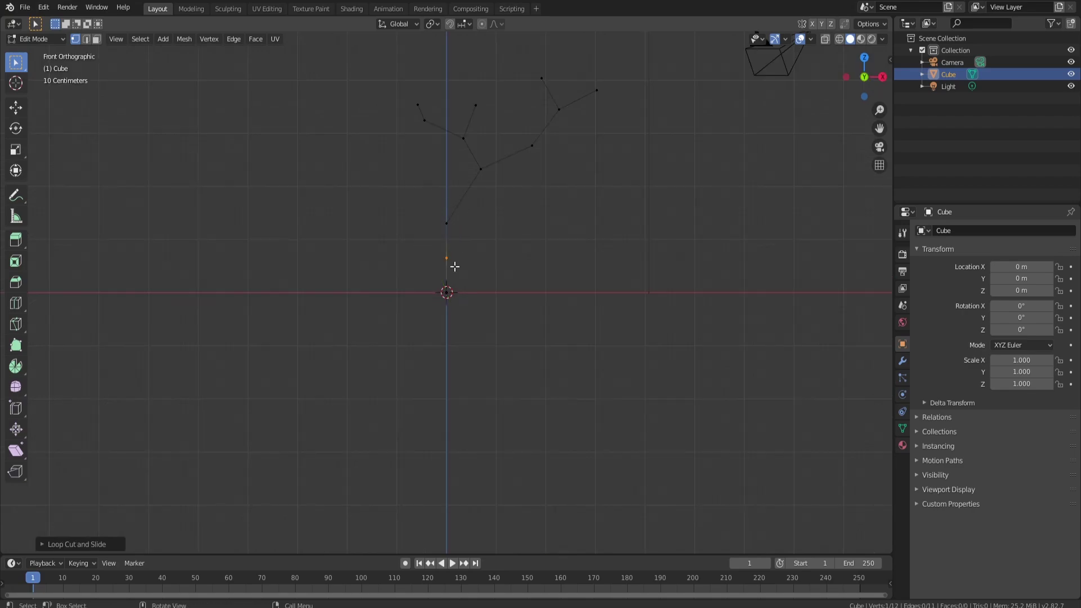
pyautogui.press('e')
pyautogui.click(437, 273)
pyautogui.press('e')
pyautogui.click(425, 247)
pyautogui.press('e')
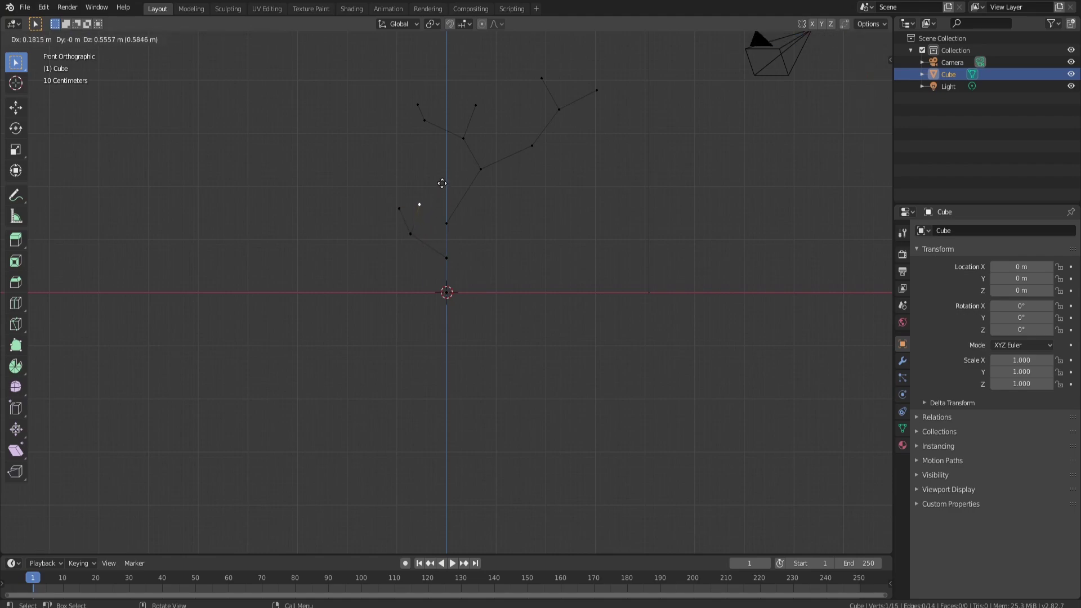
pyautogui.click(440, 186)
pyautogui.moveTo(529, 203); pyautogui.dragTo(434, 266, button='middle')
# Push the low branch vertices along the Y axis with the move gizmo.
pyautogui.keyDown('shift'); pyautogui.click(430, 261); pyautogui.keyUp('shift')
pyautogui.keyDown('shift'); pyautogui.click(435, 272); pyautogui.keyUp('shift')
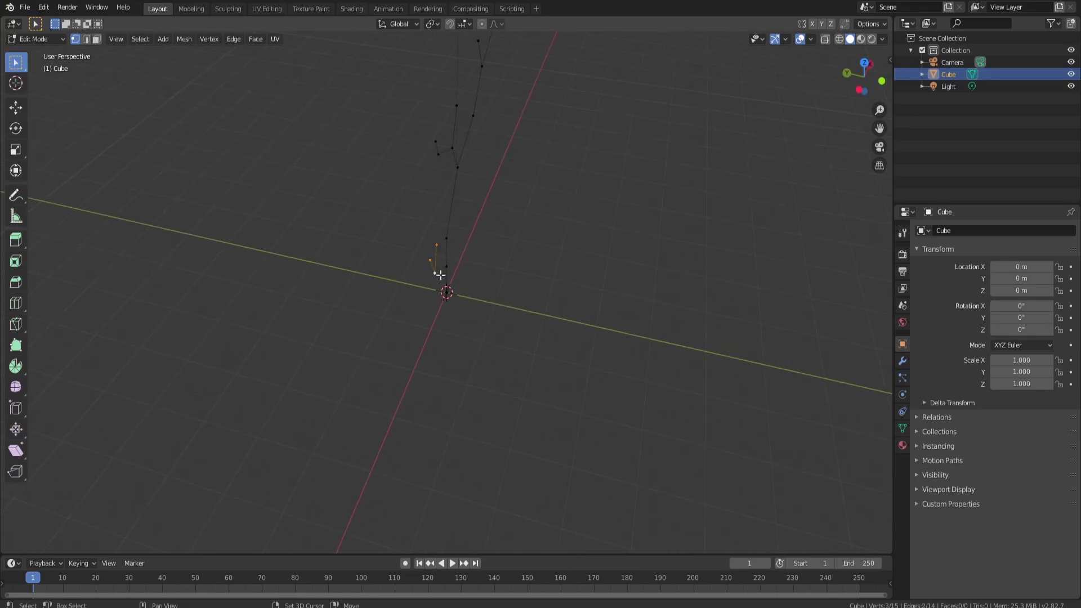
pyautogui.click(16, 107)
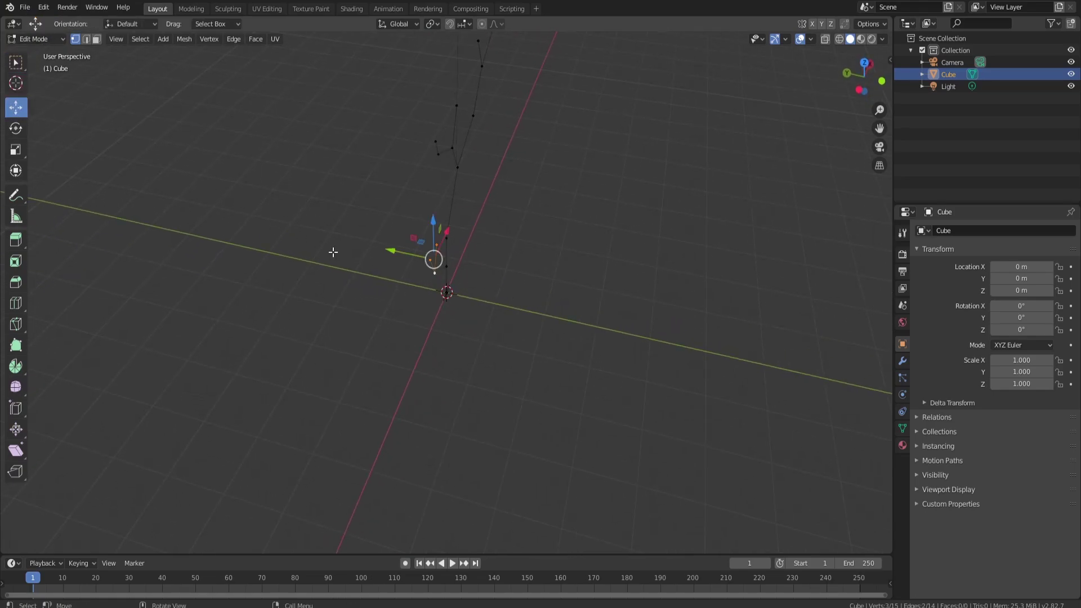
pyautogui.moveTo(394, 251); pyautogui.dragTo(393, 248)
pyautogui.moveTo(393, 249); pyautogui.dragTo(392, 220, button='middle')
pyautogui.click(392, 220)
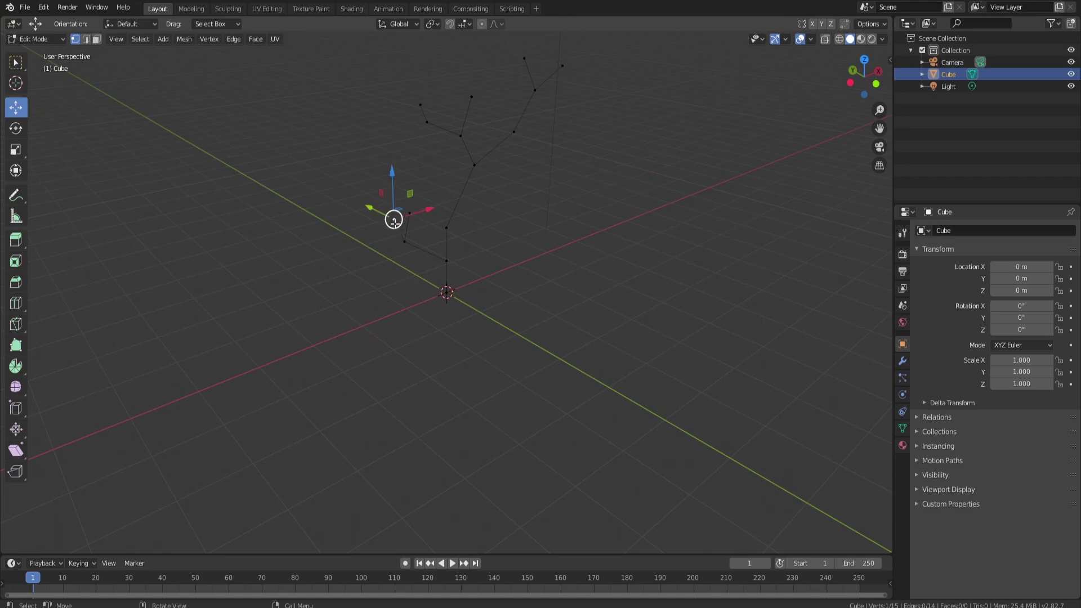
pyautogui.moveTo(392, 219); pyautogui.dragTo(417, 208)
pyautogui.moveTo(417, 207); pyautogui.dragTo(349, 189, button='middle')
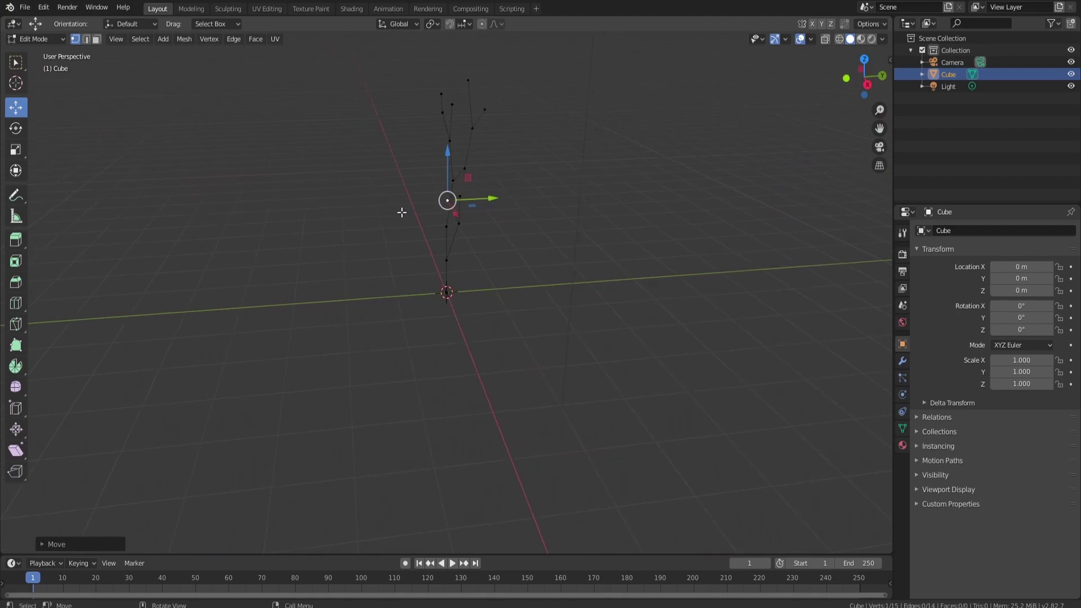
pyautogui.press('KP_1')
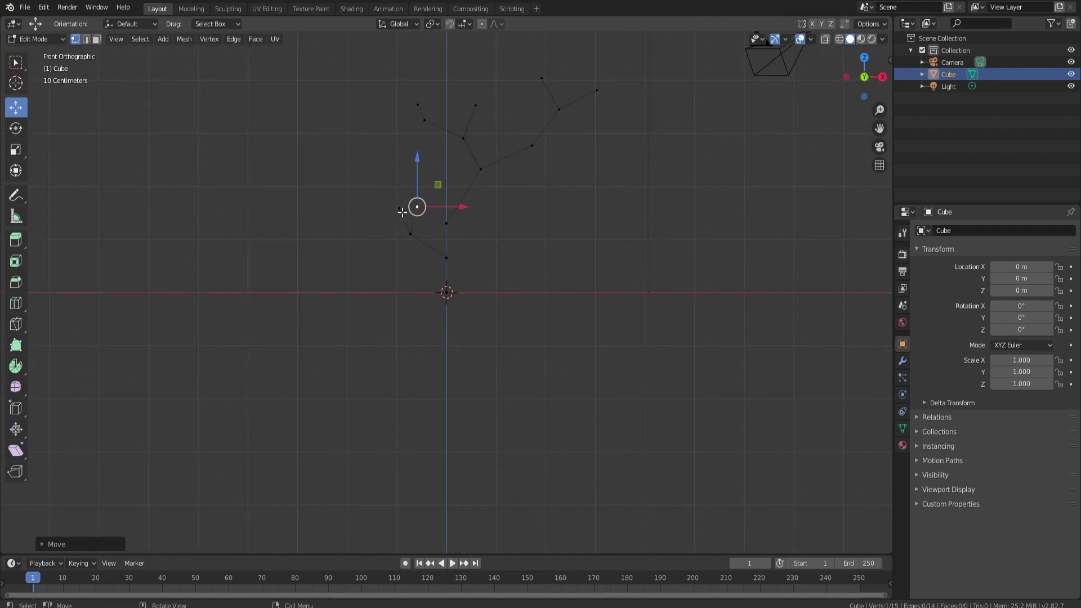
pyautogui.moveTo(402, 212)
pyautogui.mouseDown(button='middle')
pyautogui.moveTo(559, 186)
pyautogui.moveTo(482, 202)
pyautogui.moveTo(424, 234)
pyautogui.moveTo(473, 234)
pyautogui.moveTo(402, 196)
pyautogui.mouseUp(button='middle')
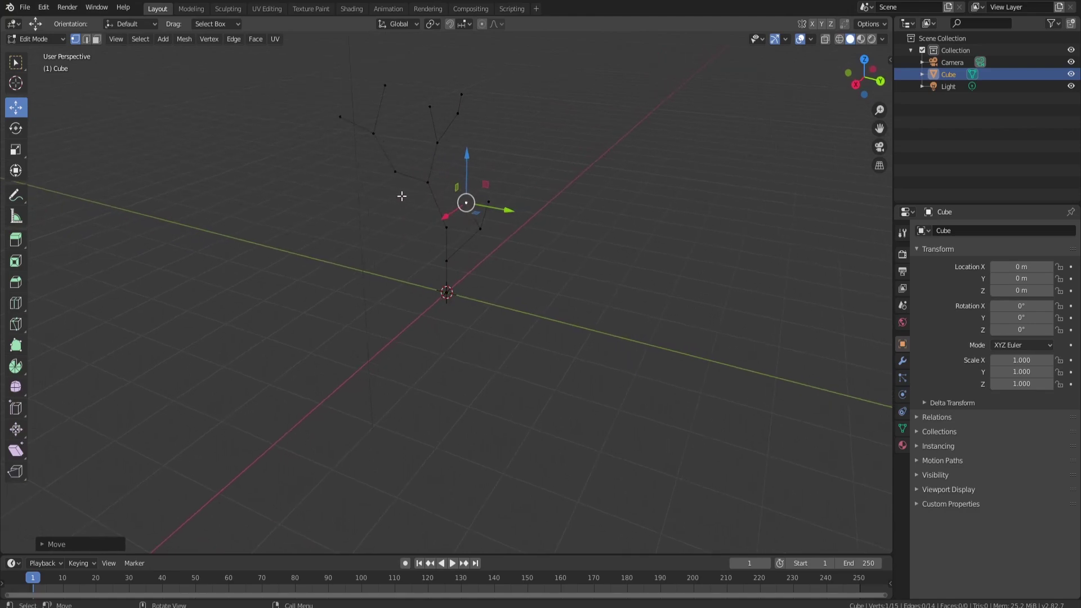
# Select several left branch vertices, start a move, then cancel it and clear the selection.
pyautogui.click(393, 171)
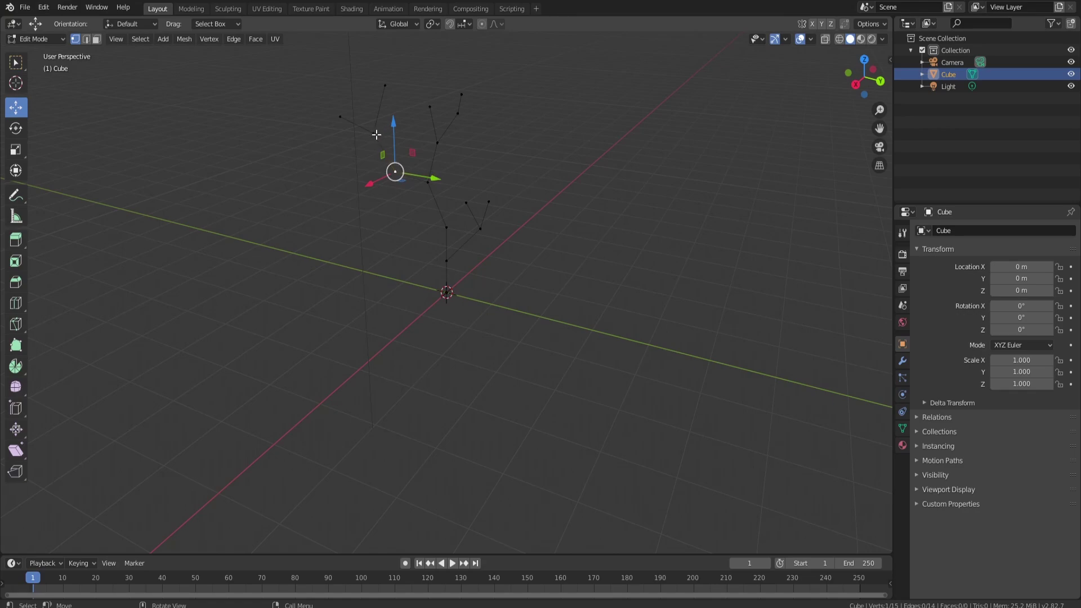
pyautogui.keyDown('shift'); pyautogui.click(374, 134); pyautogui.keyUp('shift')
pyautogui.keyDown('shift'); pyautogui.click(341, 116); pyautogui.keyUp('shift')
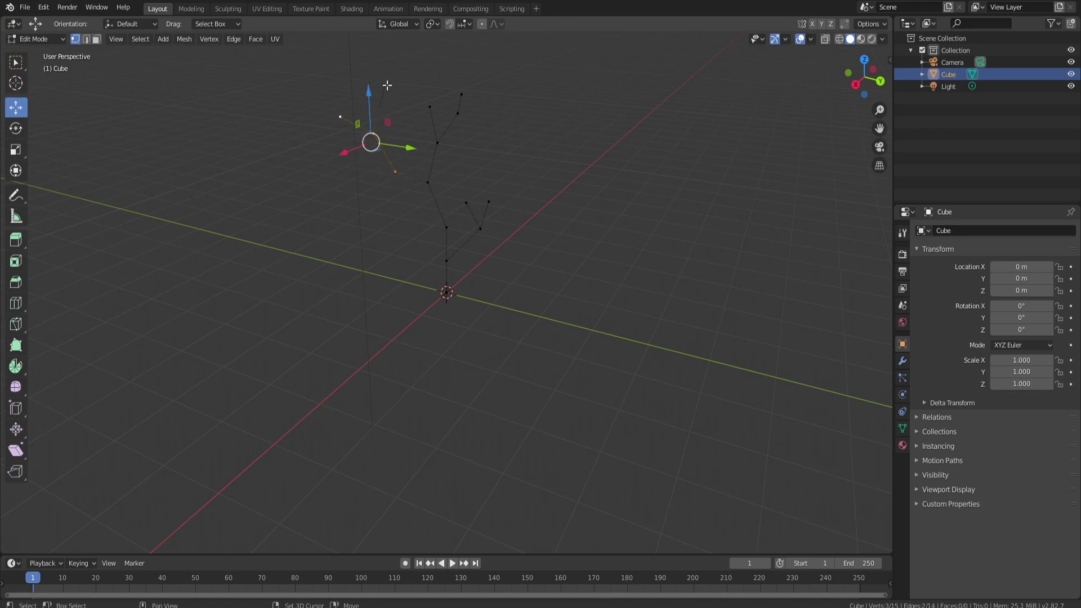
pyautogui.keyDown('shift'); pyautogui.click(384, 86); pyautogui.keyUp('shift')
pyautogui.moveTo(399, 133); pyautogui.dragTo(455, 142, button='middle')
pyautogui.press('g')
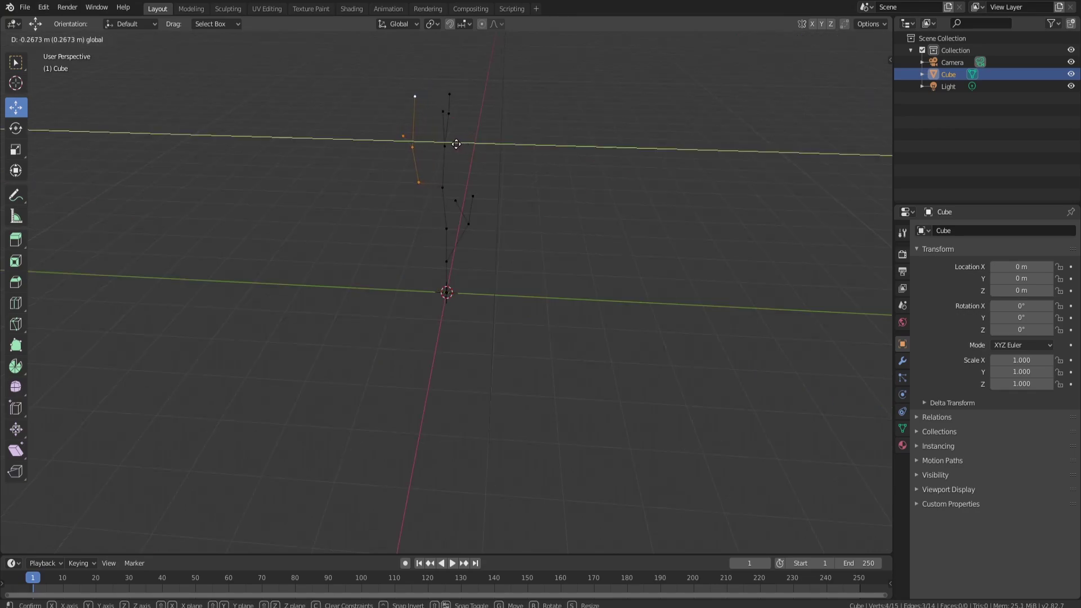
pyautogui.rightClick(459, 144)
pyautogui.click(381, 174)
# Slide individual branch vertices along Y so the tree spreads forward and back in depth.
pyautogui.click(412, 147)
pyautogui.moveTo(431, 146); pyautogui.dragTo(492, 103)
pyautogui.click(403, 136)
pyautogui.moveTo(492, 104); pyautogui.dragTo(445, 144, button='middle')
pyautogui.click(445, 144)
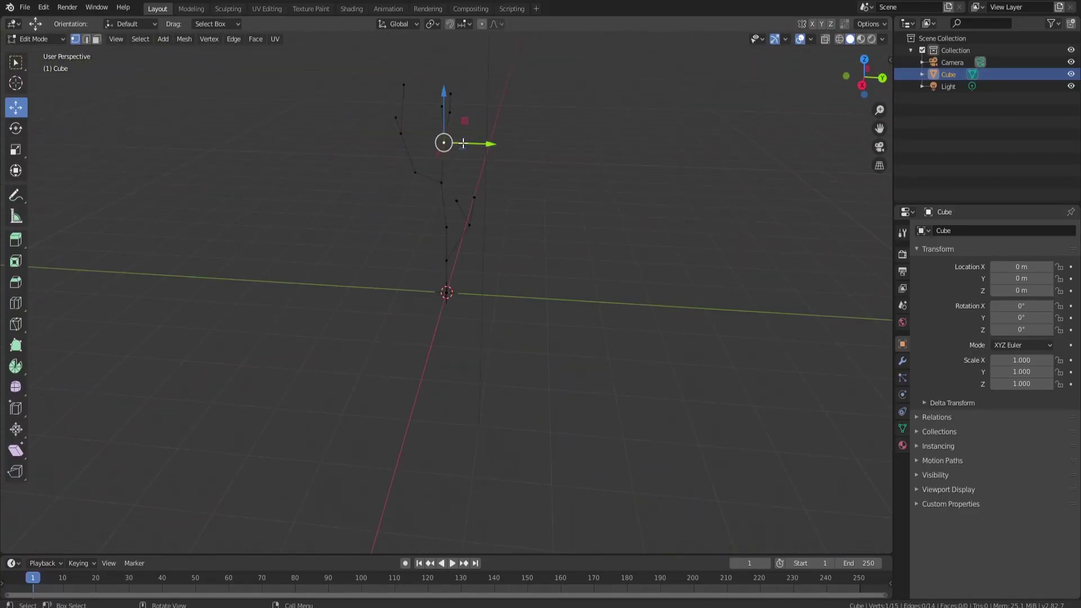
pyautogui.moveTo(473, 144); pyautogui.dragTo(488, 144)
pyautogui.click(465, 112)
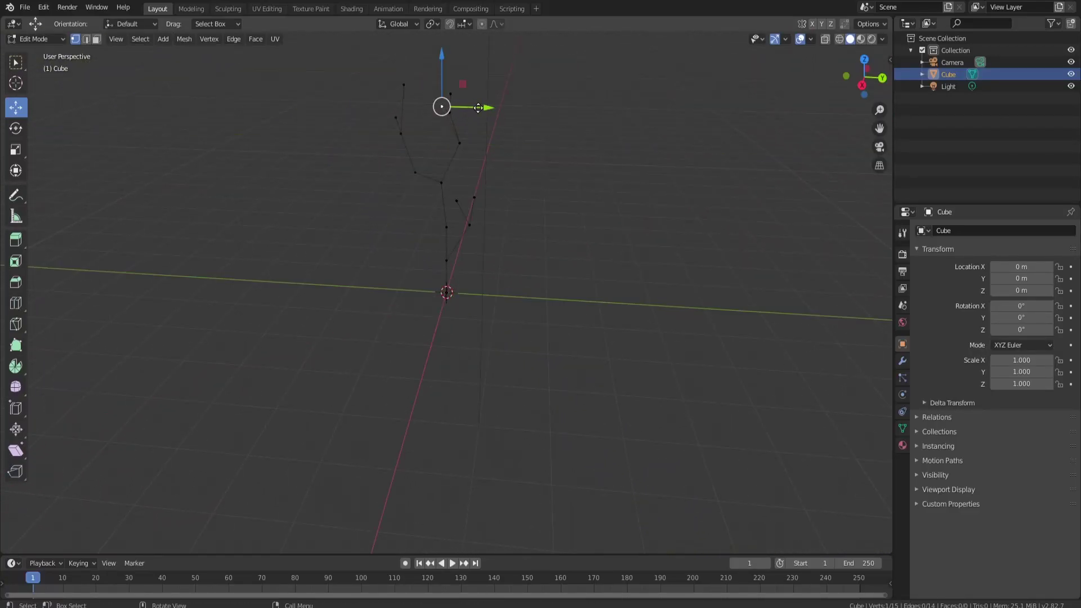
pyautogui.moveTo(465, 110); pyautogui.dragTo(488, 106)
pyautogui.moveTo(488, 106); pyautogui.dragTo(645, 173, button='middle')
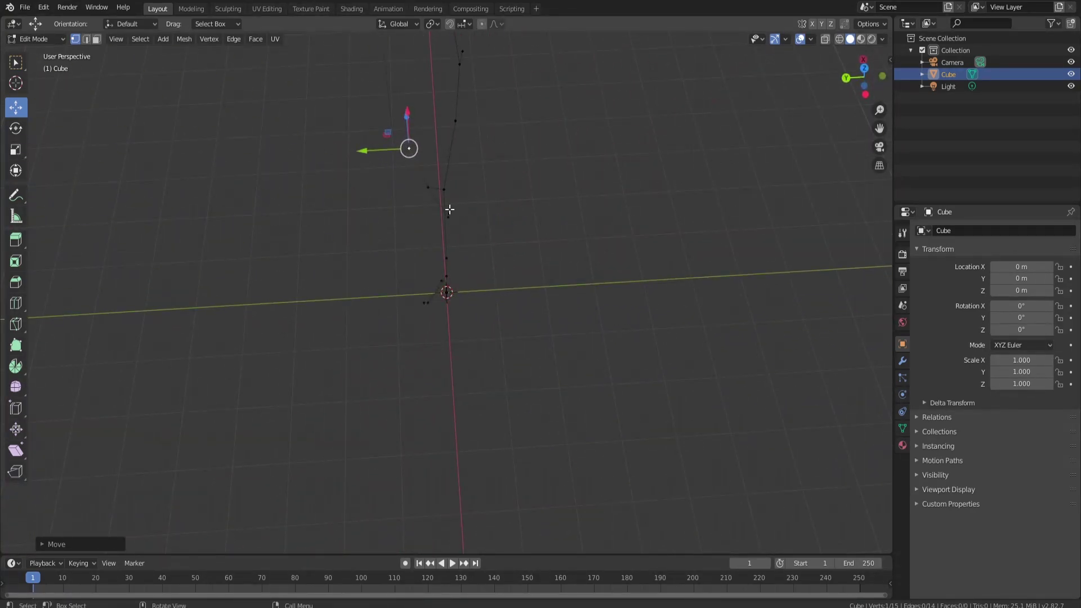
pyautogui.moveTo(474, 208); pyautogui.dragTo(526, 144, button='middle')
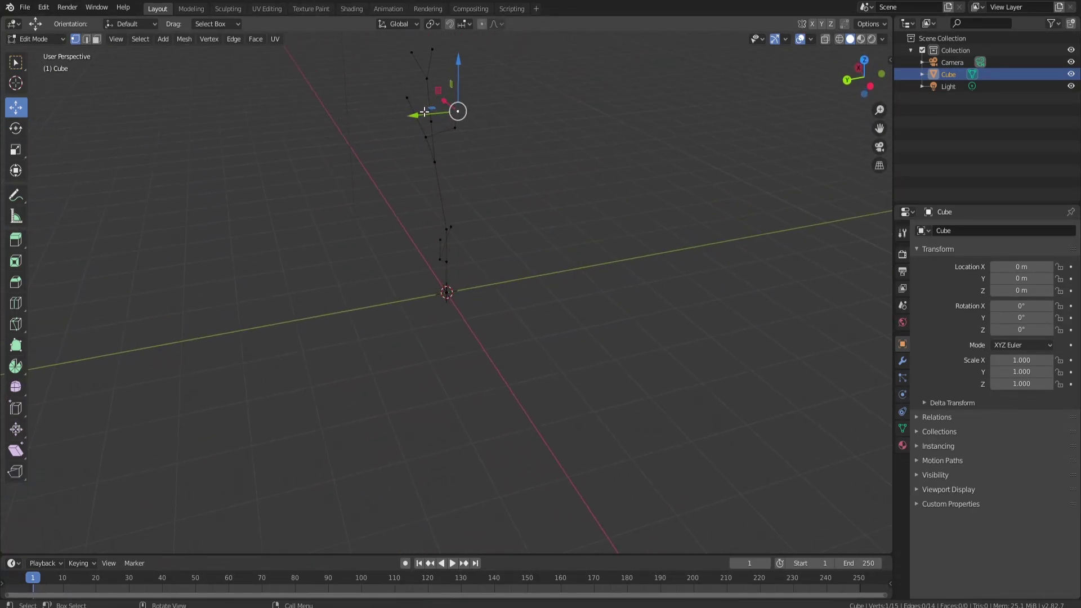
pyautogui.moveTo(424, 112); pyautogui.dragTo(435, 105)
pyautogui.moveTo(435, 104); pyautogui.dragTo(592, 132, button='middle')
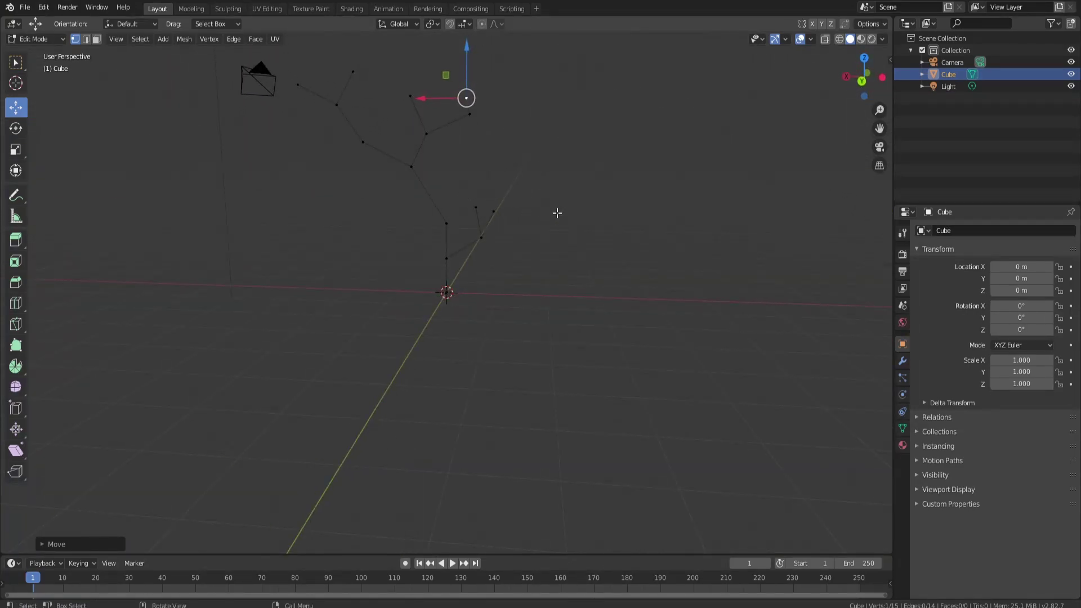
# Add a Skin modifier from the Generate list to give the skeleton thick blocky limbs.
pyautogui.click(903, 361)
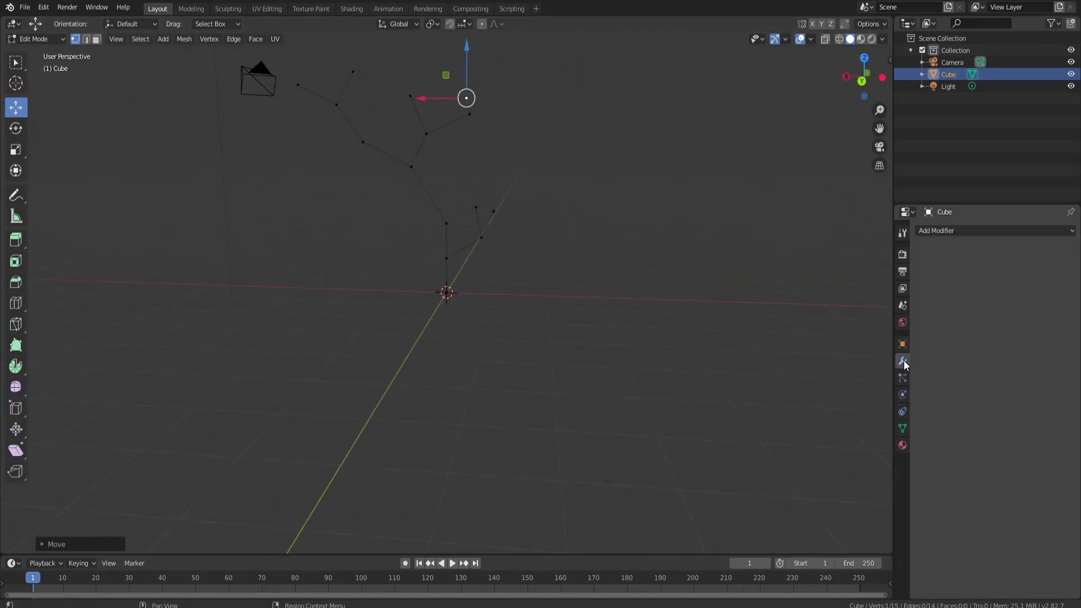
pyautogui.click(944, 231)
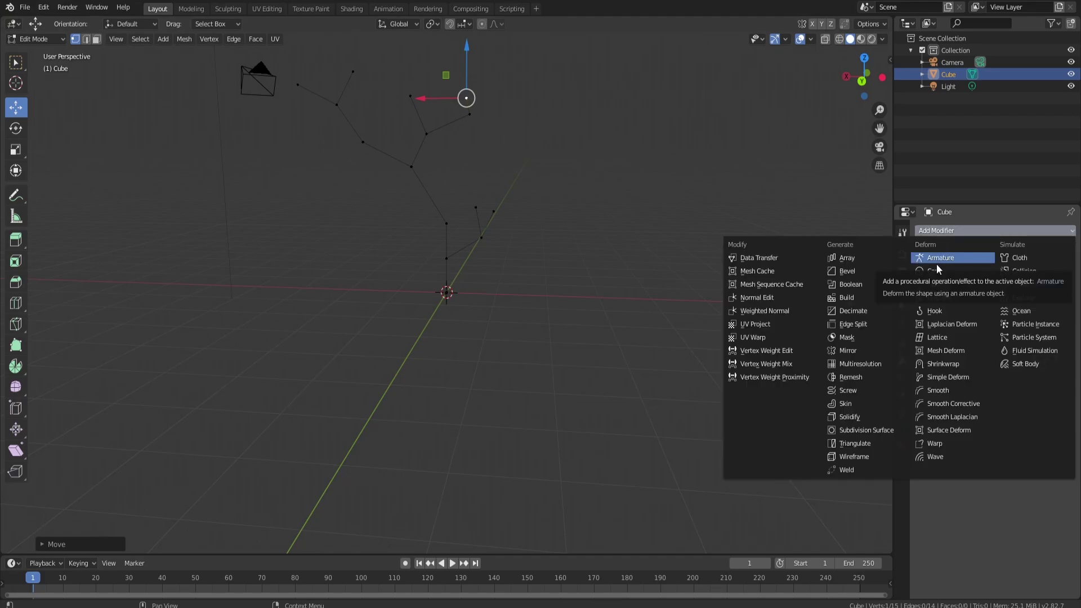
pyautogui.click(853, 403)
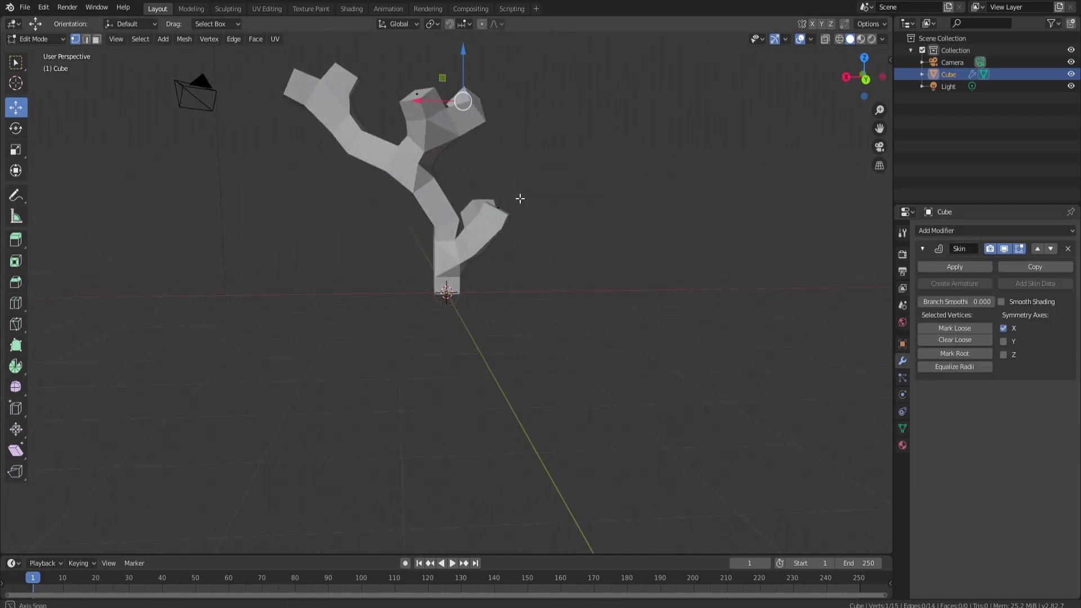
pyautogui.moveTo(519, 197); pyautogui.dragTo(294, 232, button='middle')
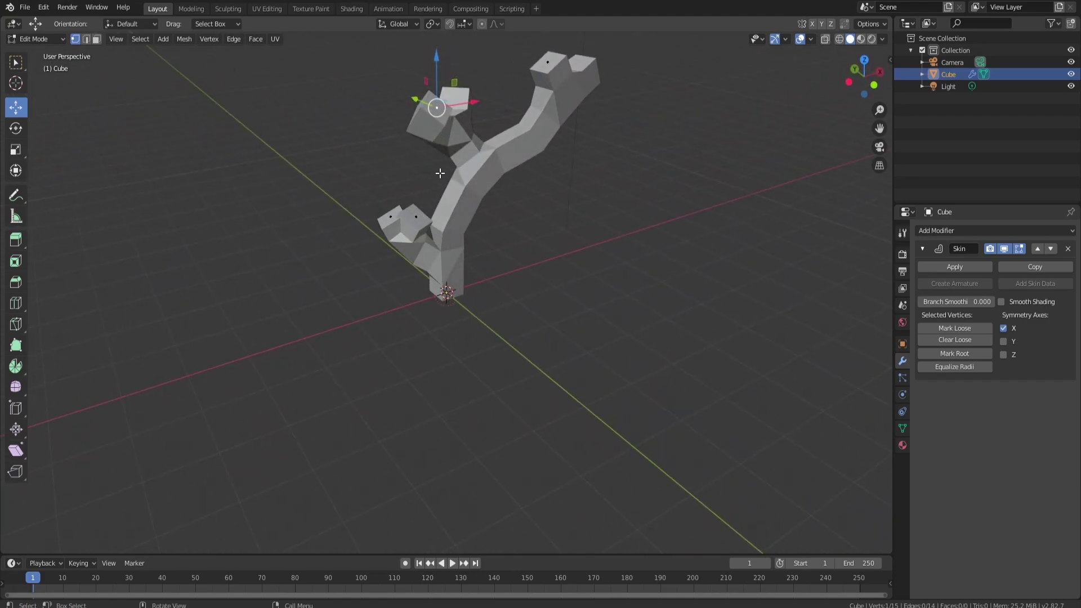
pyautogui.press('z')
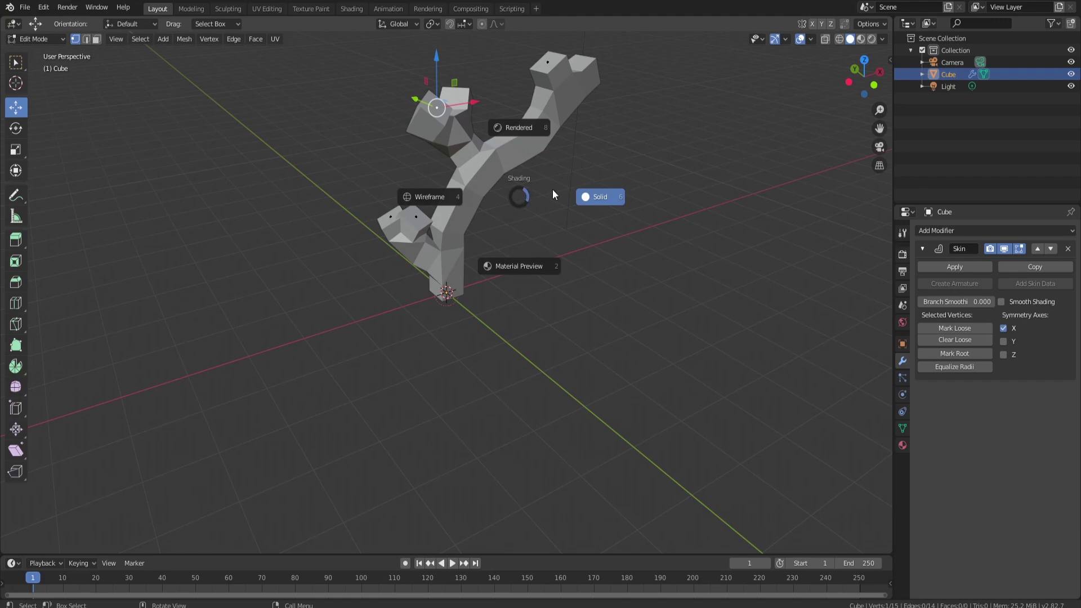
# In wireframe, select five branch tips and shrink their skin radius twice with Ctrl+A.
pyautogui.click(413, 193)
pyautogui.moveTo(416, 191); pyautogui.dragTo(417, 165, button='middle')
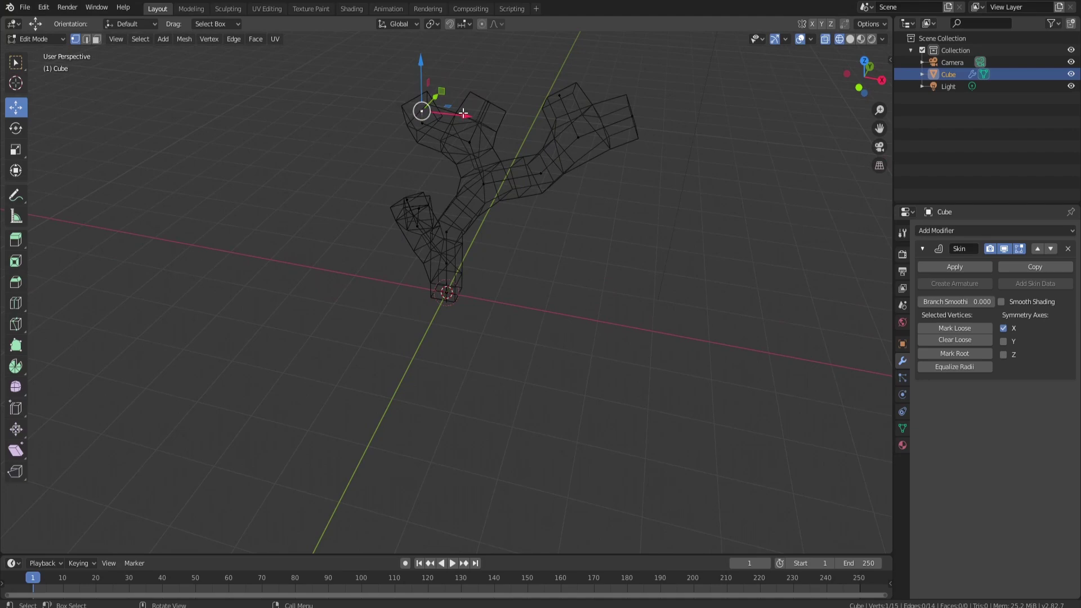
pyautogui.keyDown('shift'); pyautogui.click(489, 100); pyautogui.keyUp('shift')
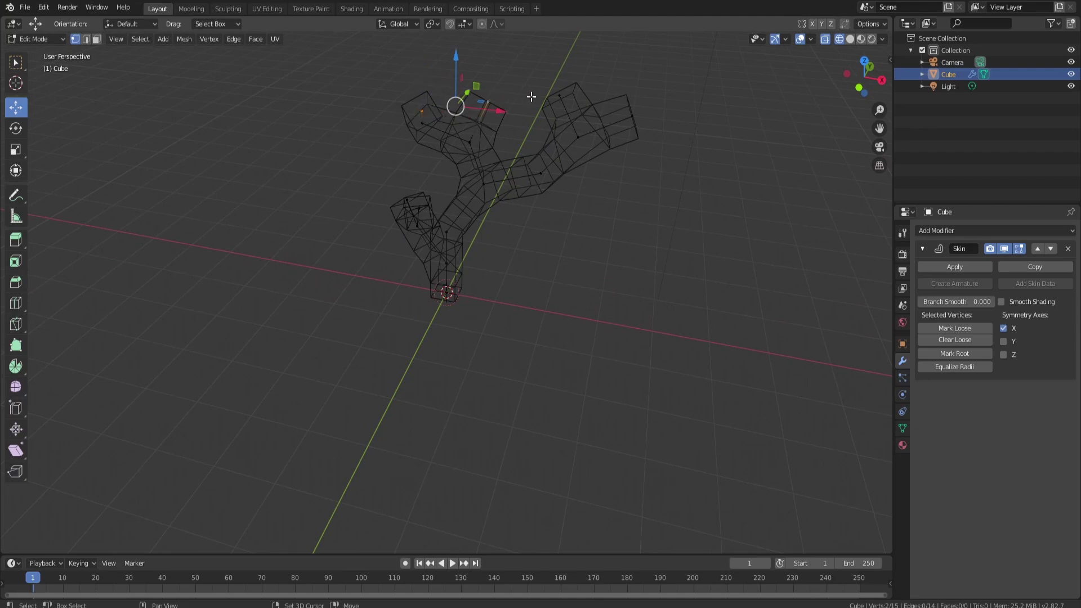
pyautogui.keyDown('shift'); pyautogui.click(561, 93); pyautogui.keyUp('shift')
pyautogui.keyDown('shift'); pyautogui.click(633, 116); pyautogui.keyUp('shift')
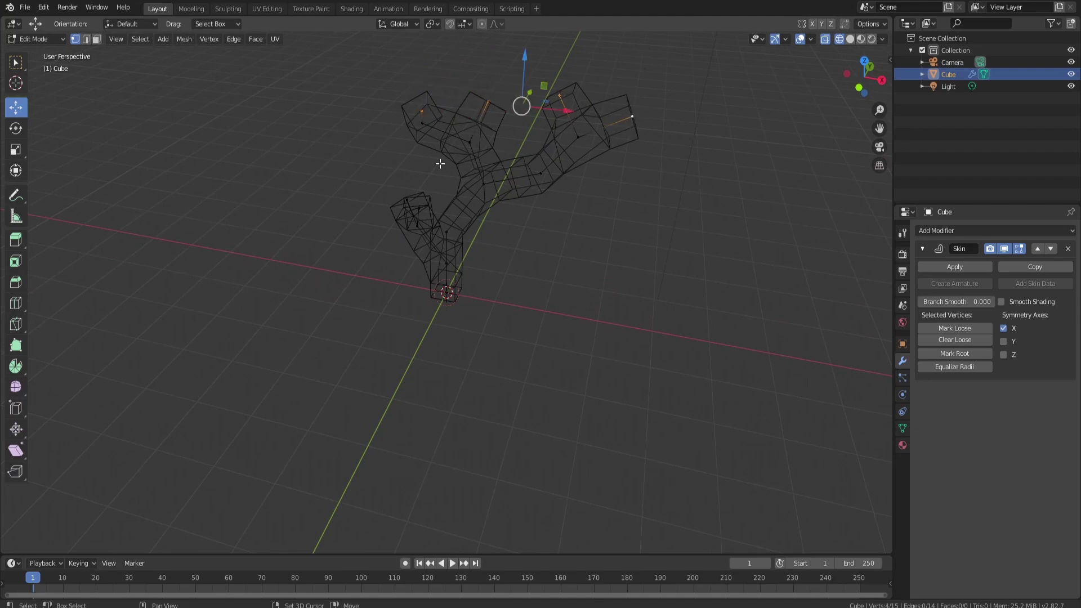
pyautogui.keyDown('shift'); pyautogui.click(409, 198); pyautogui.keyUp('shift')
pyautogui.keyDown('shift'); pyautogui.click(430, 205); pyautogui.keyUp('shift')
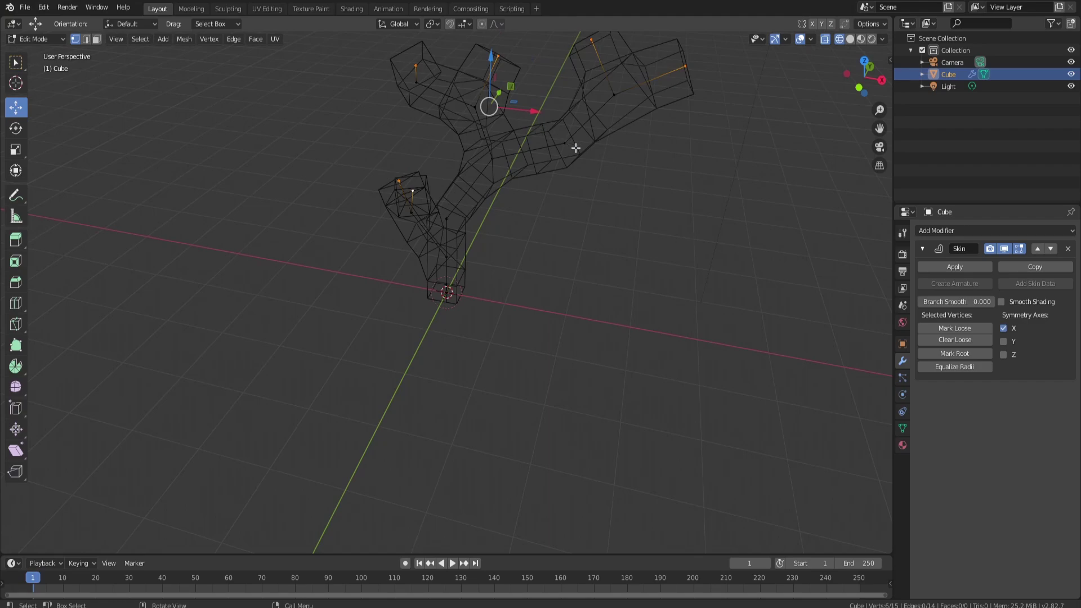
pyautogui.hotkey('ctrl', 'a')
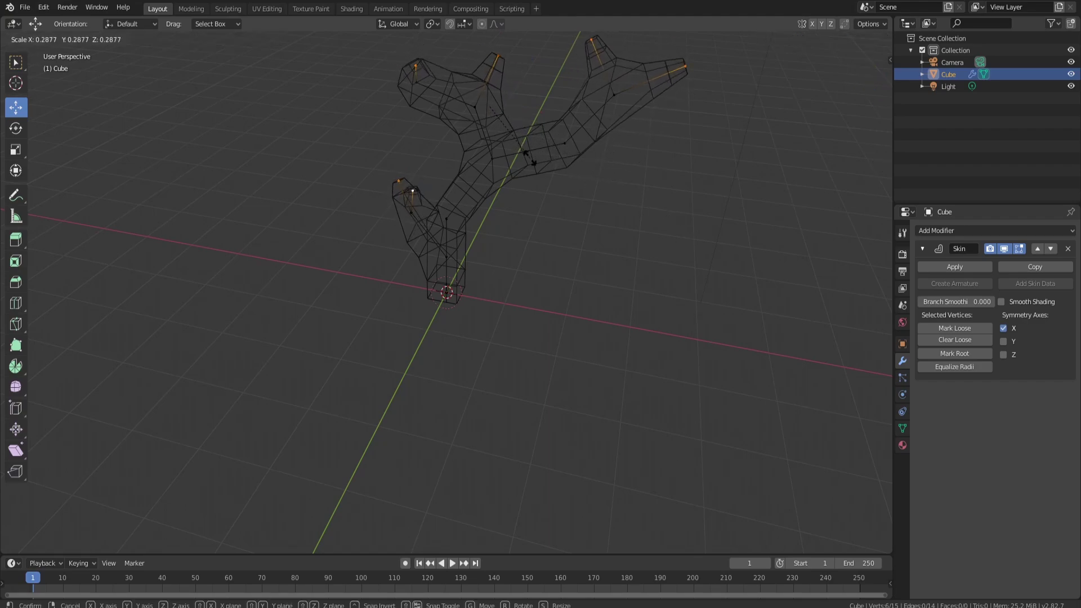
pyautogui.click(512, 147)
pyautogui.hotkey('ctrl', 'a')
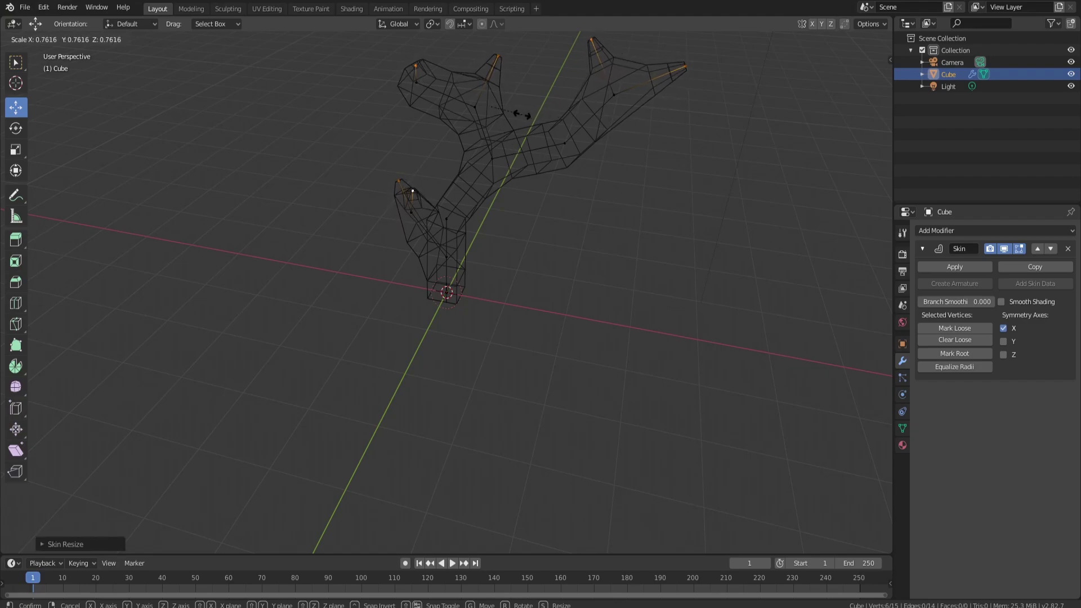
pyautogui.click(521, 115)
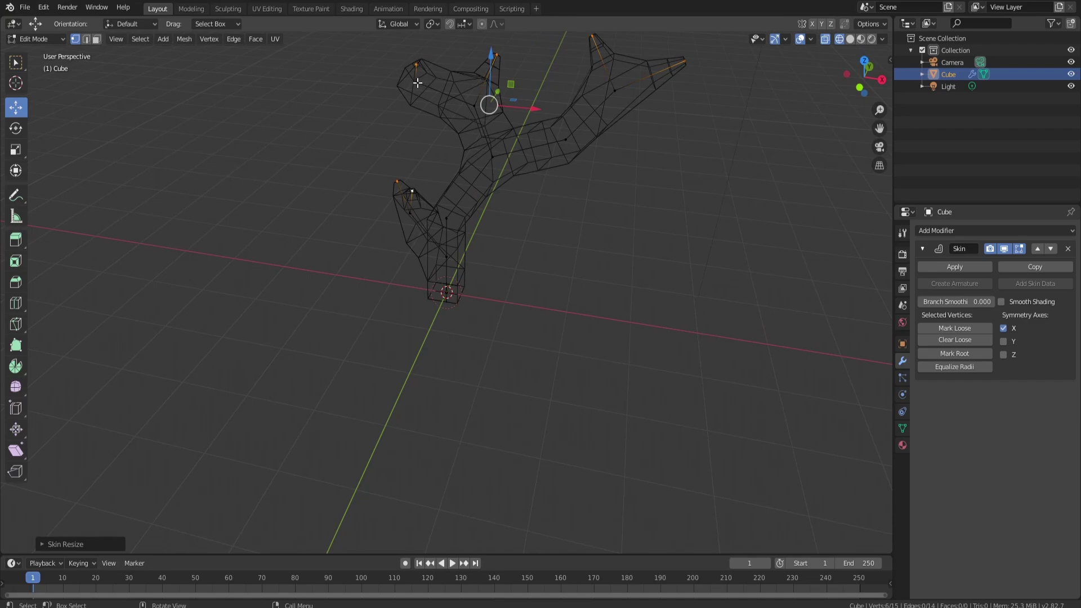
# Shrink the skin at three more tips and two upper branch vertices, then shift them right.
pyautogui.click(418, 82)
pyautogui.keyDown('shift'); pyautogui.click(615, 90); pyautogui.keyUp('shift')
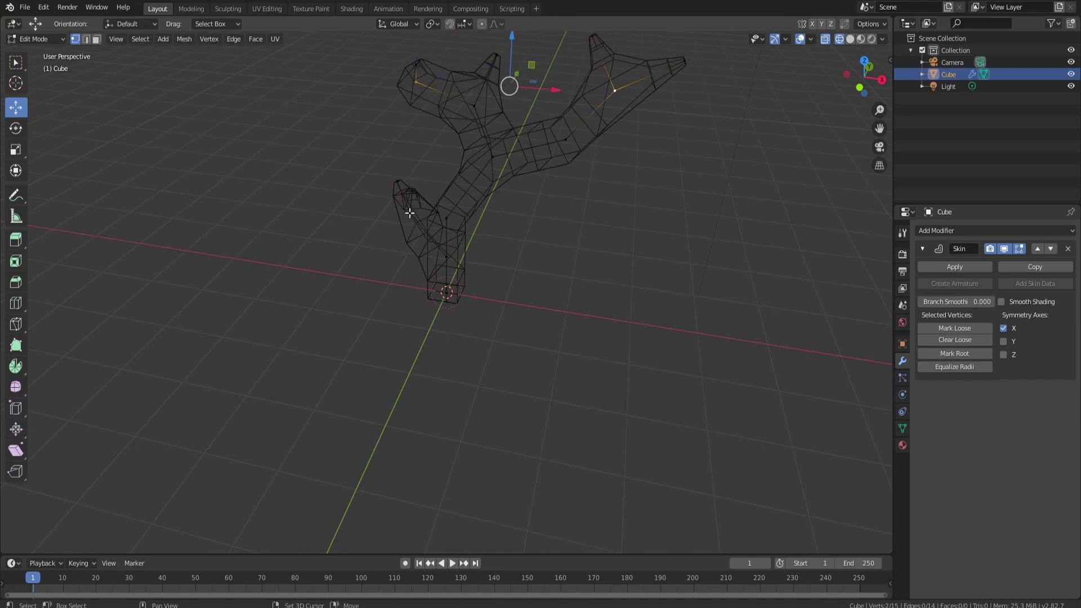
pyautogui.keyDown('shift'); pyautogui.click(409, 213); pyautogui.keyUp('shift')
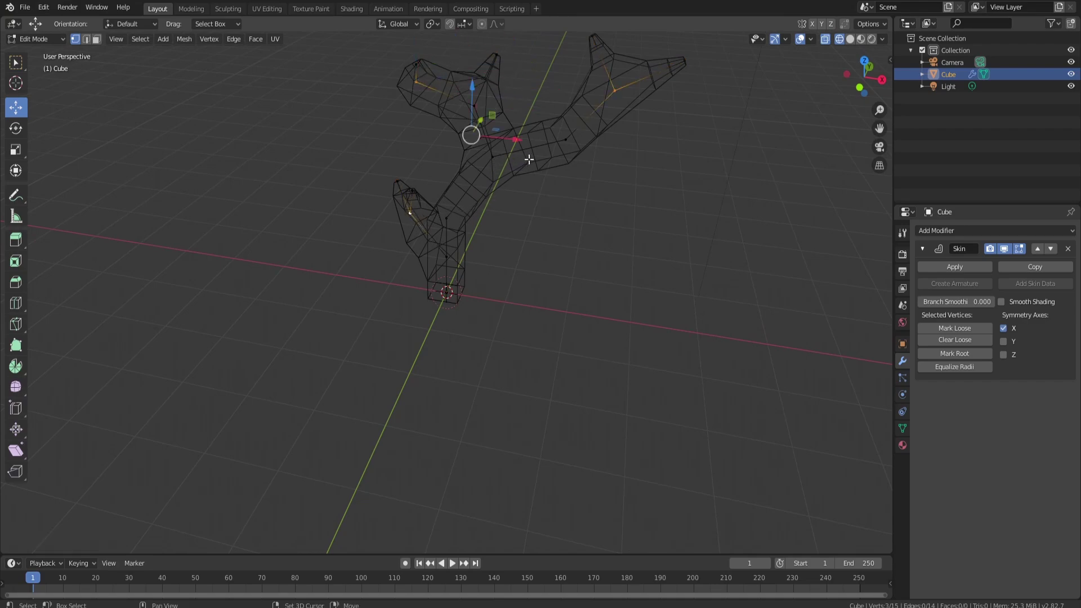
pyautogui.hotkey('ctrl', 'a')
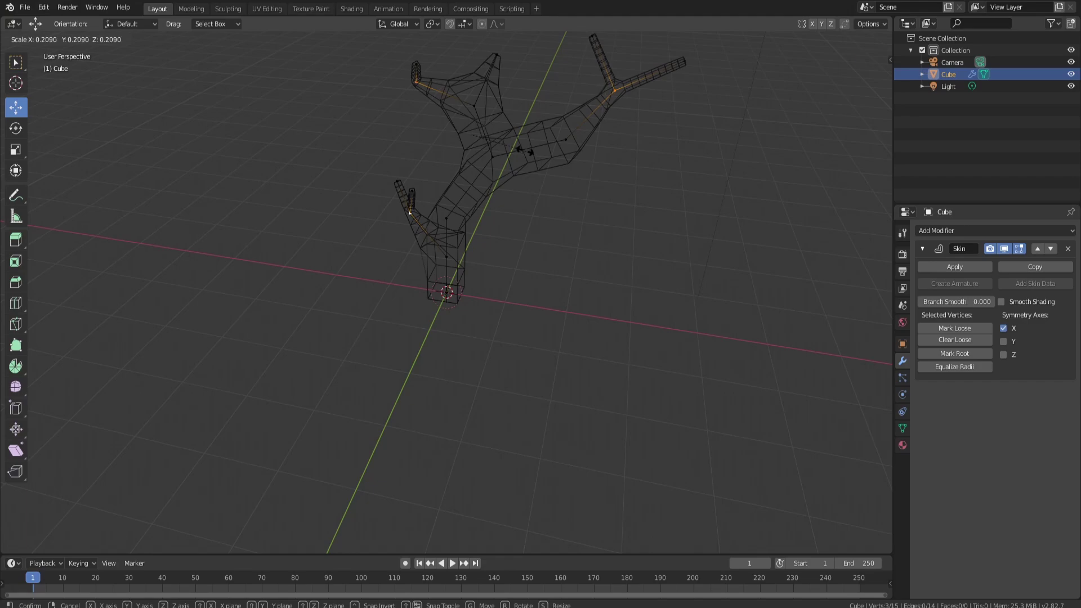
pyautogui.click(527, 151)
pyautogui.click(566, 139)
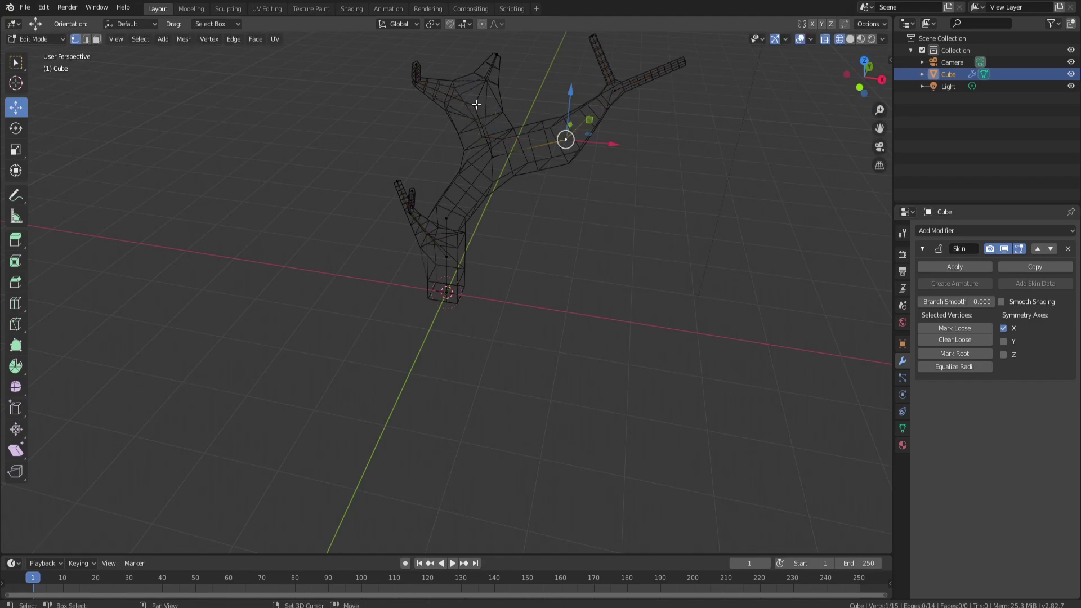
pyautogui.keyDown('shift'); pyautogui.click(474, 106); pyautogui.keyUp('shift')
pyautogui.hotkey('ctrl', 'a')
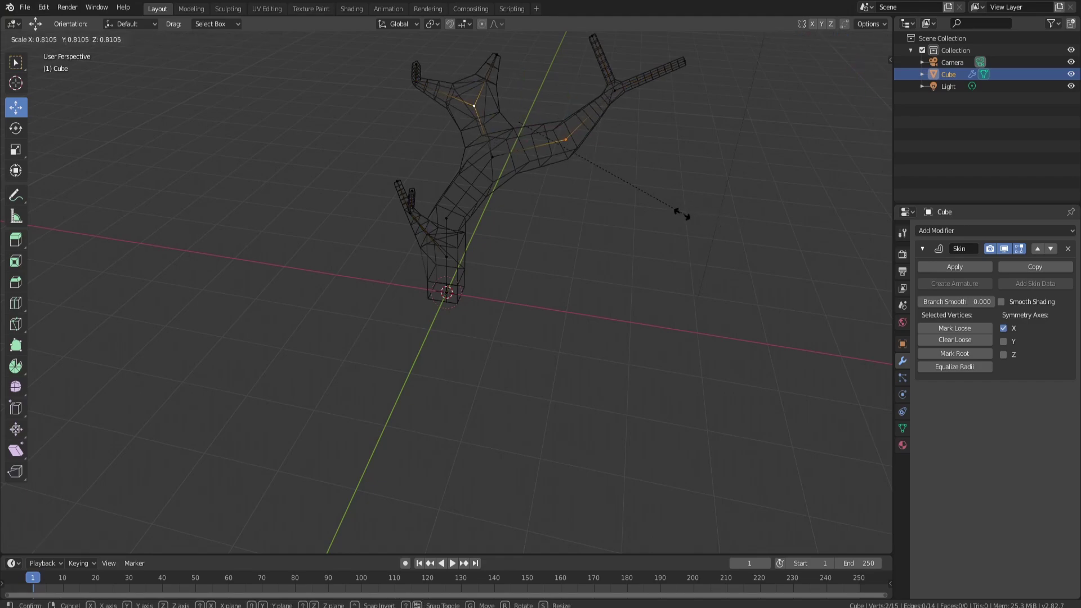
pyautogui.click(554, 163)
pyautogui.moveTo(554, 163); pyautogui.dragTo(491, 189, button='middle')
pyautogui.moveTo(482, 190); pyautogui.dragTo(502, 181)
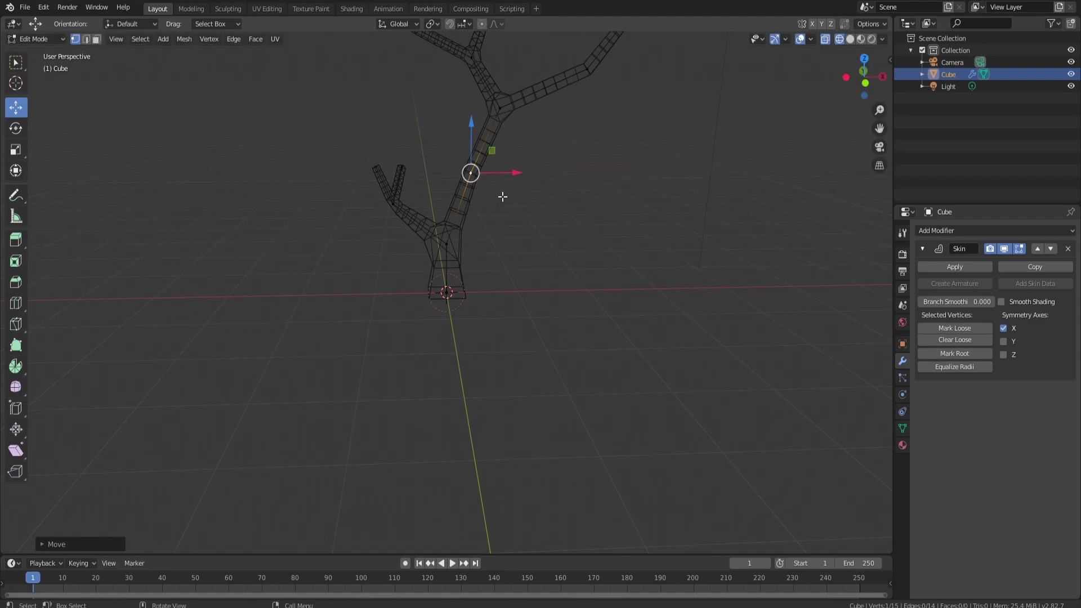
# Return to solid shading and Object Mode, and enable Auto Smooth under Normals.
pyautogui.press('z')
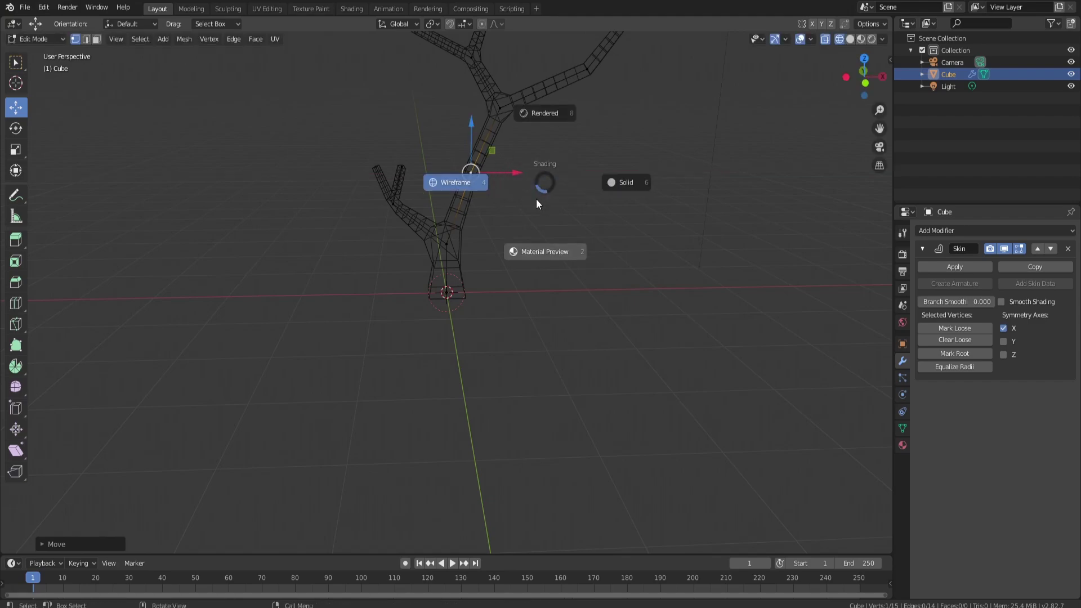
pyautogui.click(612, 184)
pyautogui.moveTo(575, 135); pyautogui.dragTo(547, 202, button='middle')
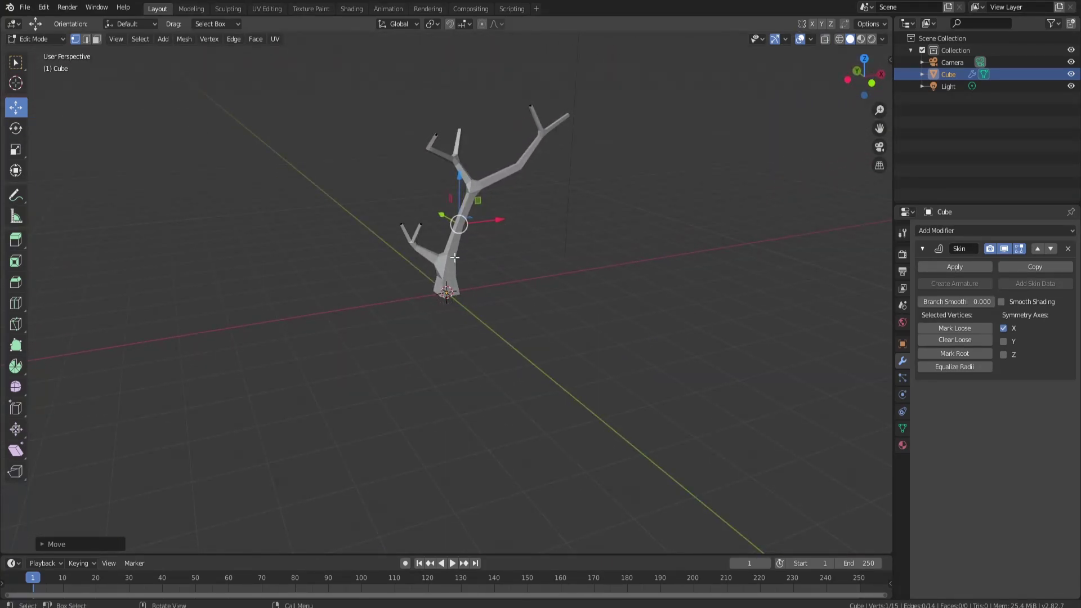
pyautogui.press('Tab')
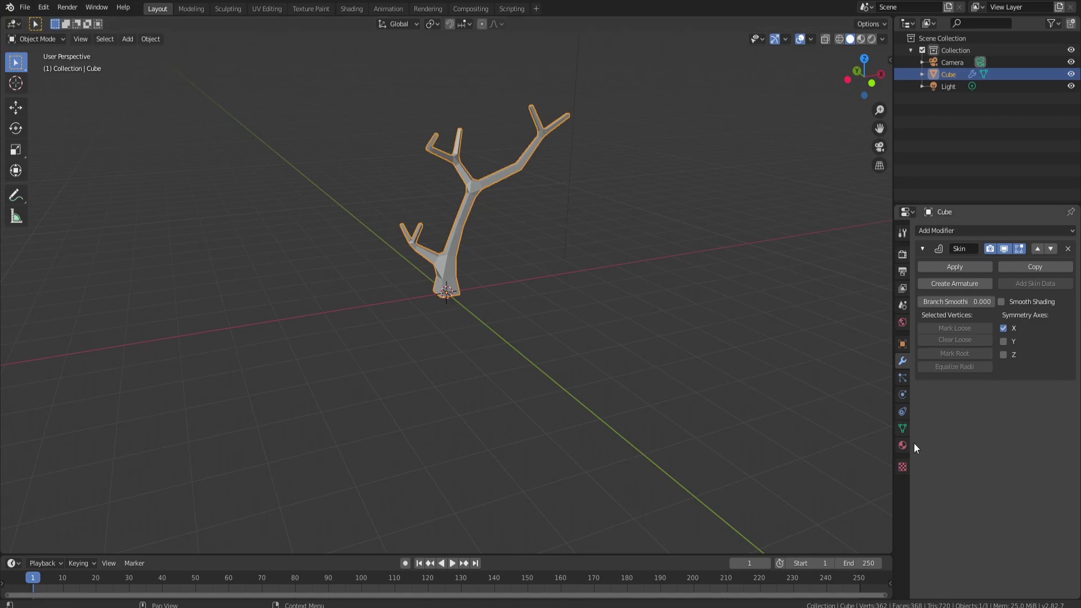
pyautogui.click(903, 428)
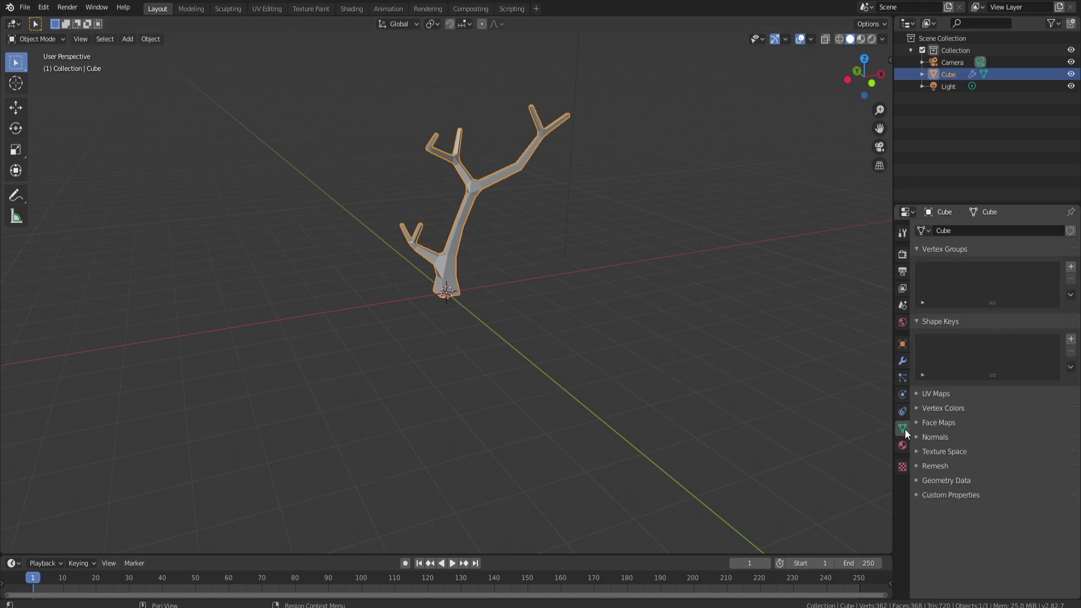
pyautogui.click(918, 437)
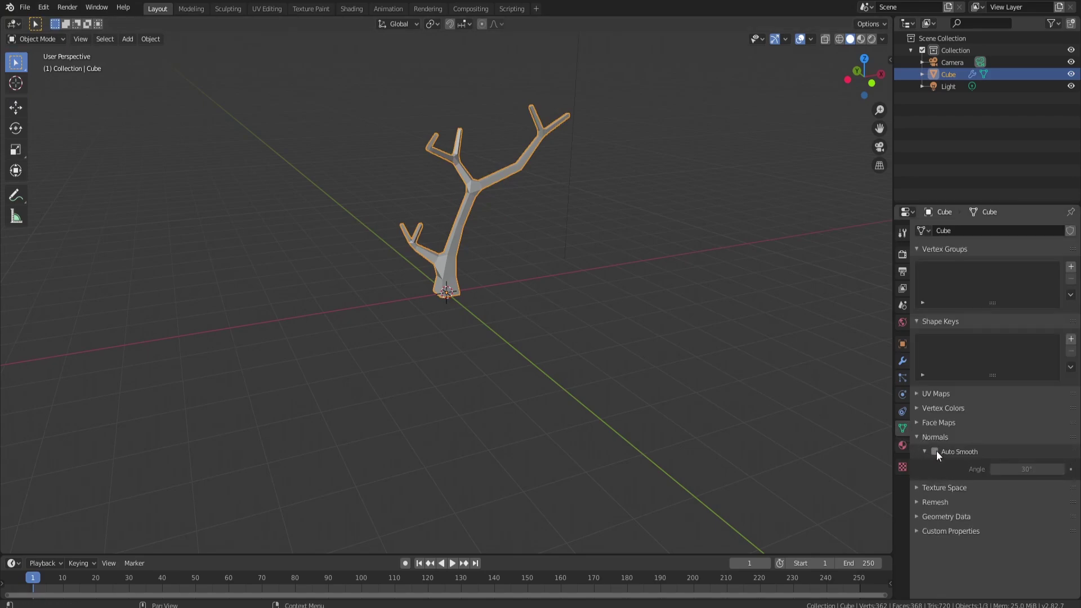
pyautogui.click(936, 452)
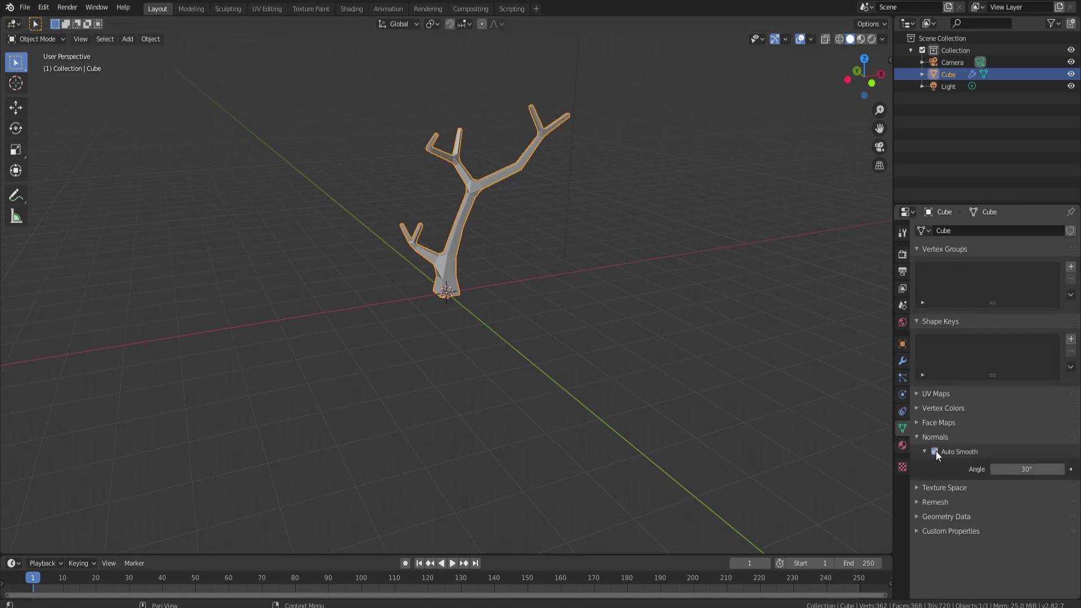
# Apply Shade Smooth to the tree, keeping the Auto Smooth angle at 30°.
pyautogui.rightClick(464, 222)
pyautogui.click(441, 222)
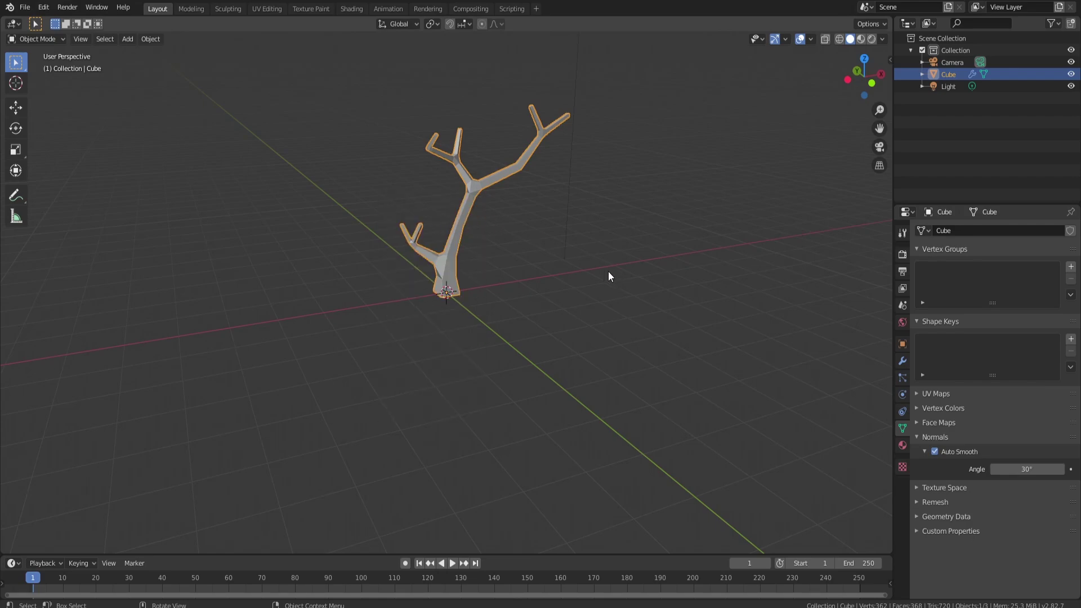
pyautogui.moveTo(1014, 469); pyautogui.dragTo(1030, 469)
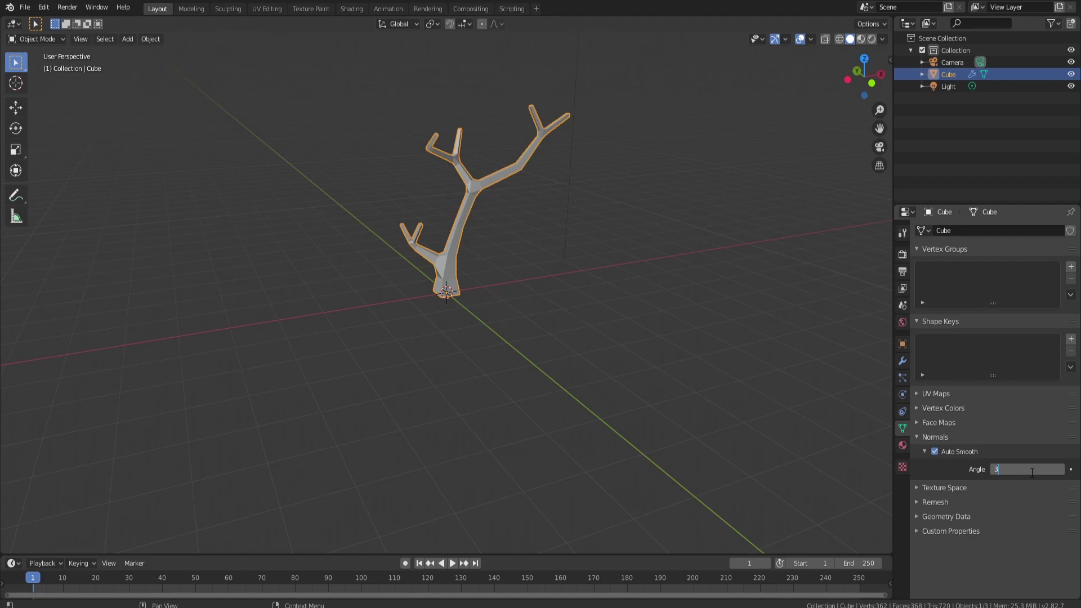
pyautogui.press('Escape')
pyautogui.click(325, 214)
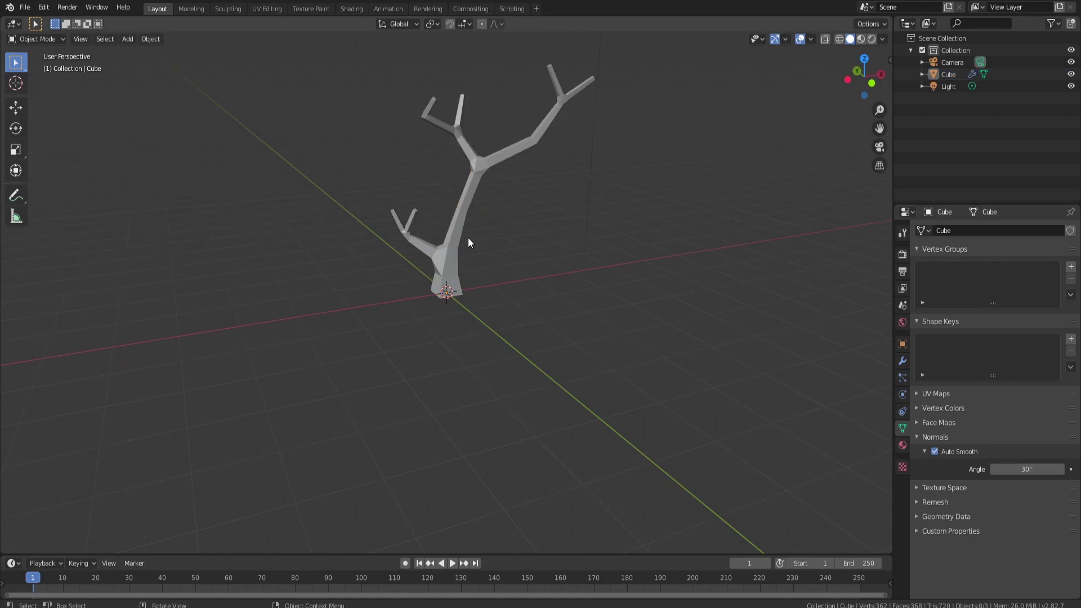
pyautogui.press('Tab')
pyautogui.press('Tab')
pyautogui.press('Tab')
pyautogui.press('Tab')
# Add an icosphere with subdivisions set to 1 for a low-poly canopy.
pyautogui.hotkey('shift', 'a')
pyautogui.moveTo(414, 195)
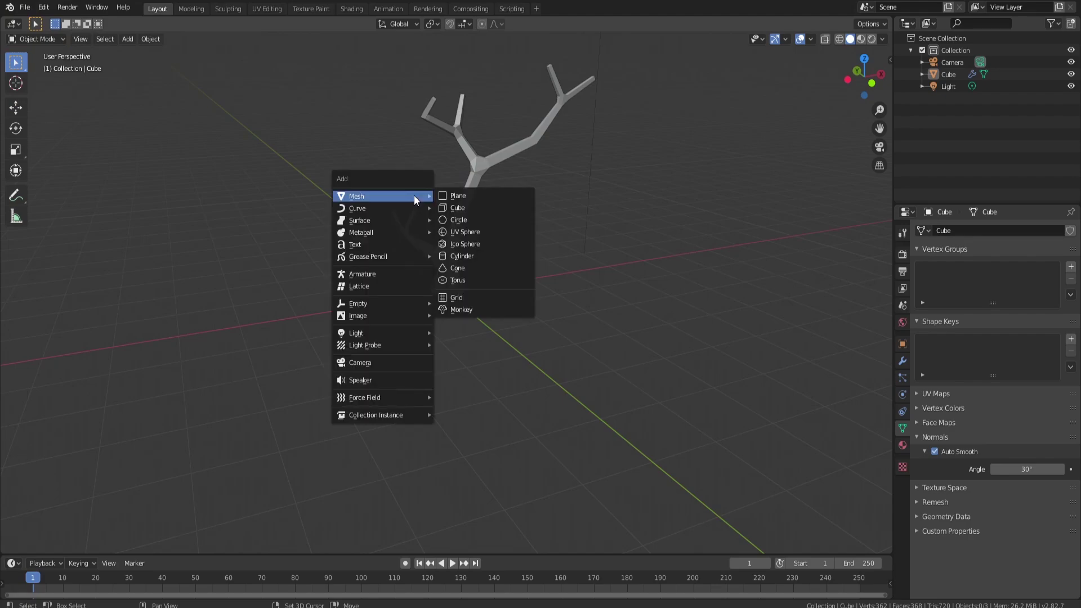
pyautogui.click(474, 243)
pyautogui.click(41, 545)
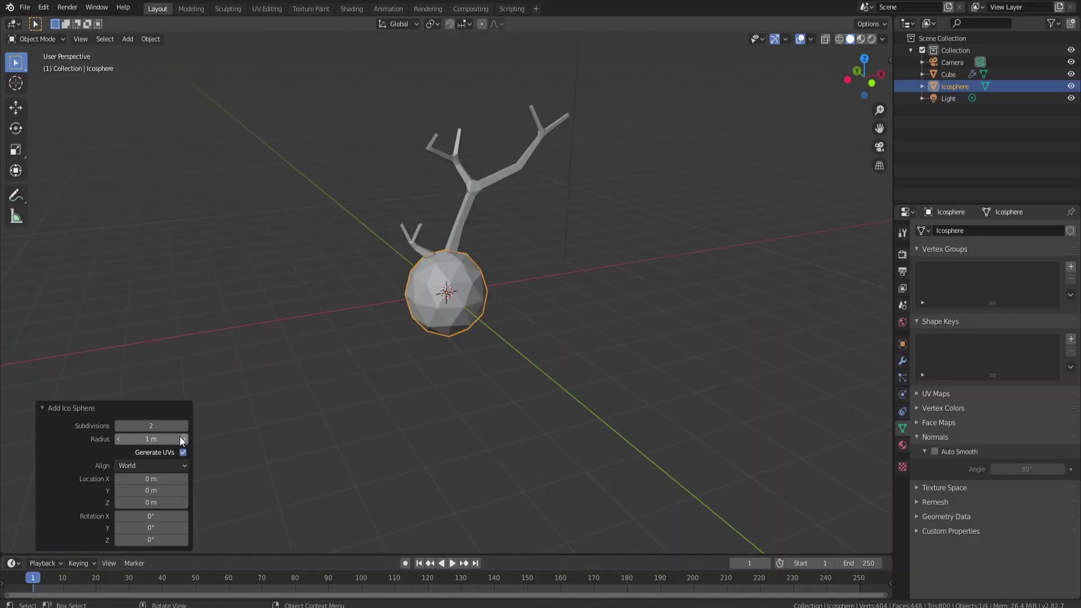
pyautogui.moveTo(144, 425); pyautogui.dragTo(249, 425)
pyautogui.moveTo(179, 426); pyautogui.dragTo(17, 428)
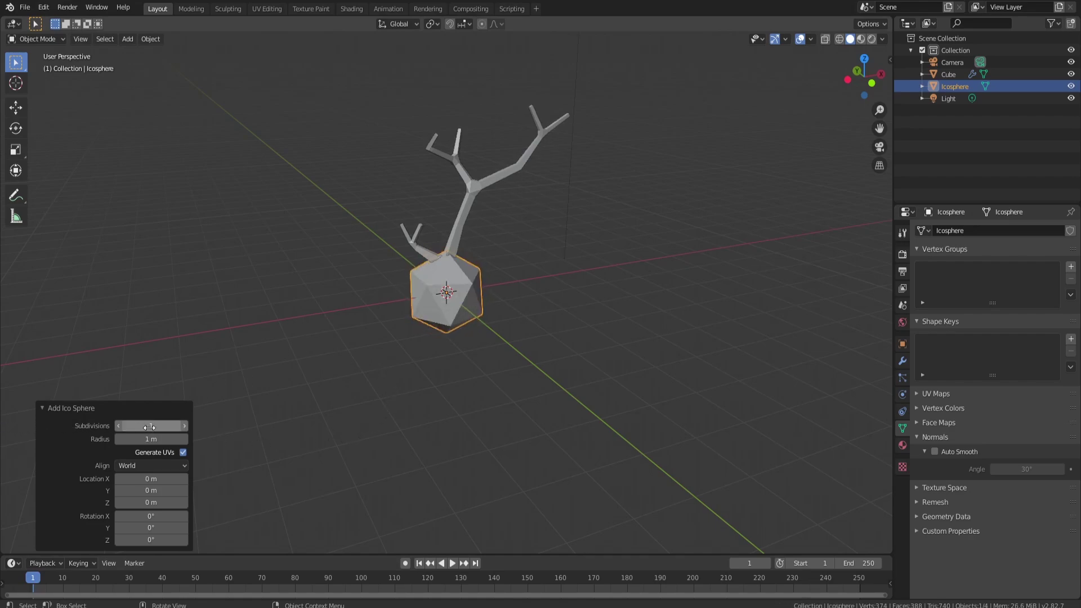
pyautogui.click(58, 408)
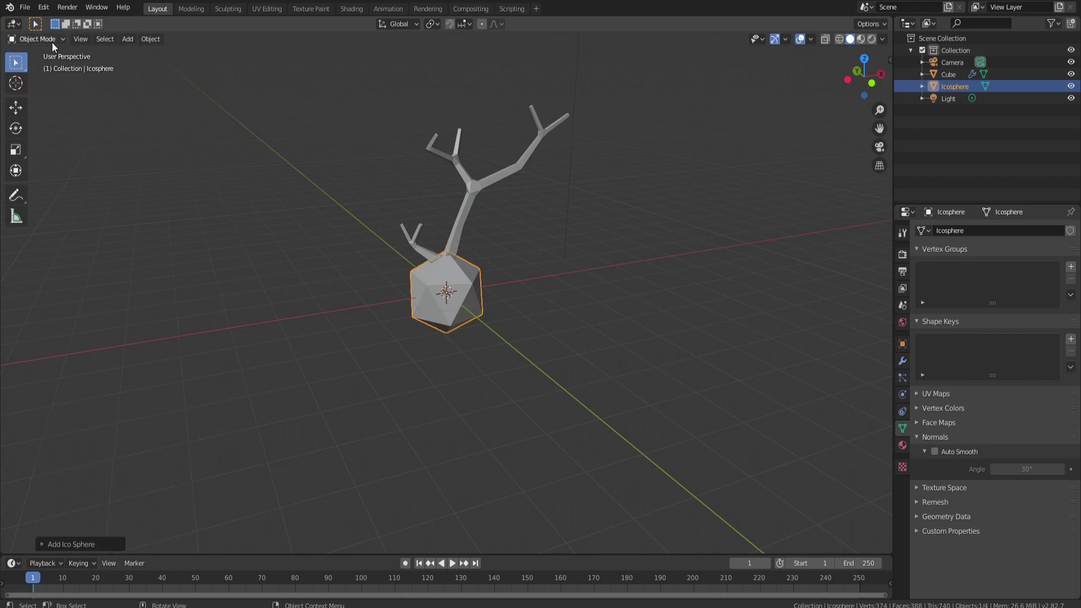
# Sculpt dents into the icosphere's underside in Sculpt Mode, then switch to Edit Mode.
pyautogui.click(63, 39)
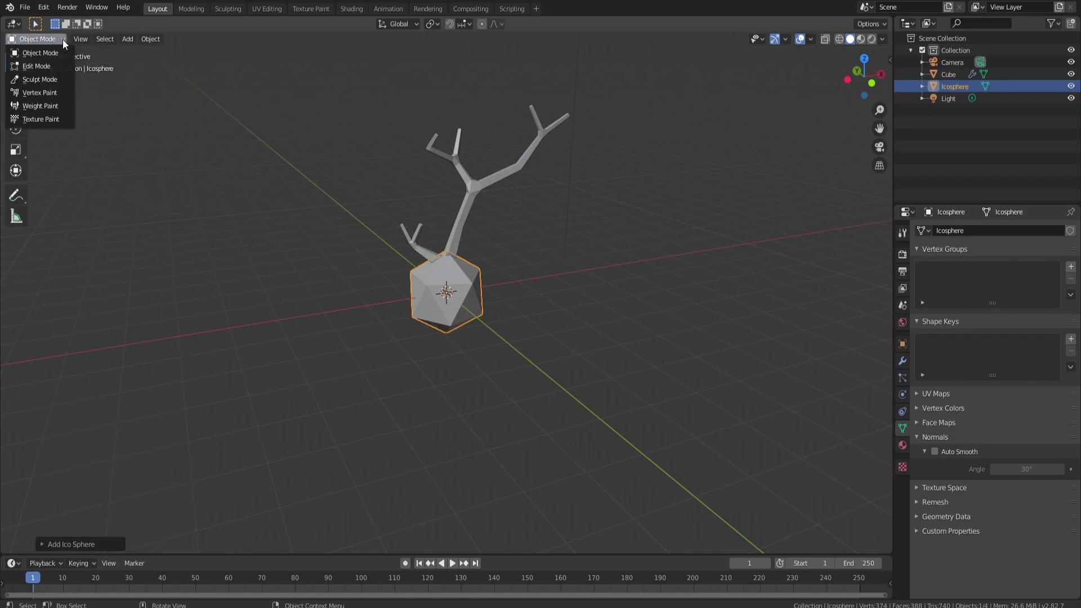
pyautogui.click(52, 81)
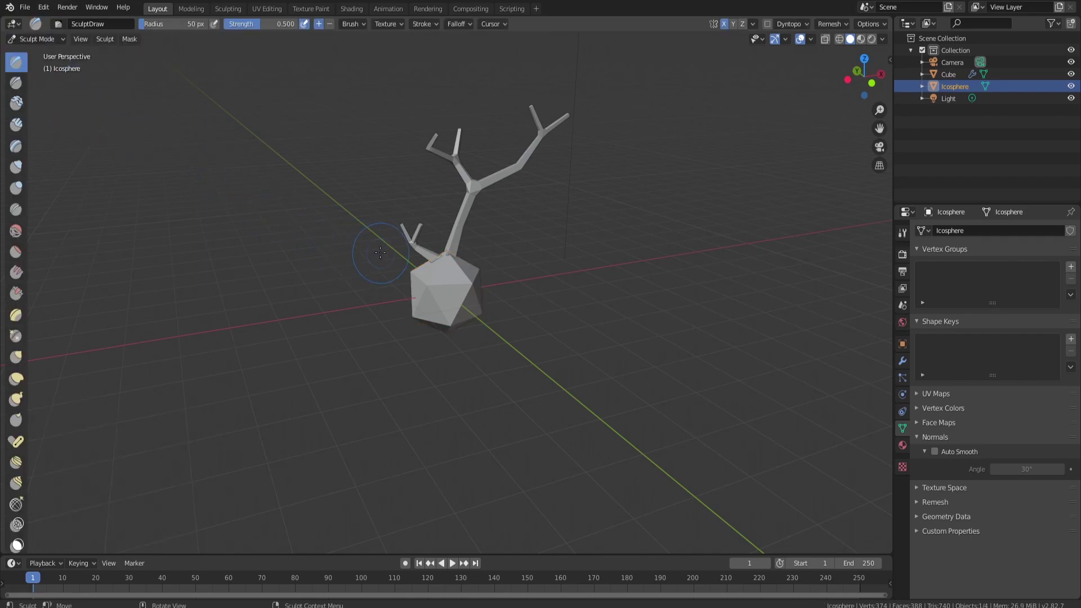
pyautogui.scroll(1, 458, 284)
pyautogui.scroll(3, 458, 283)
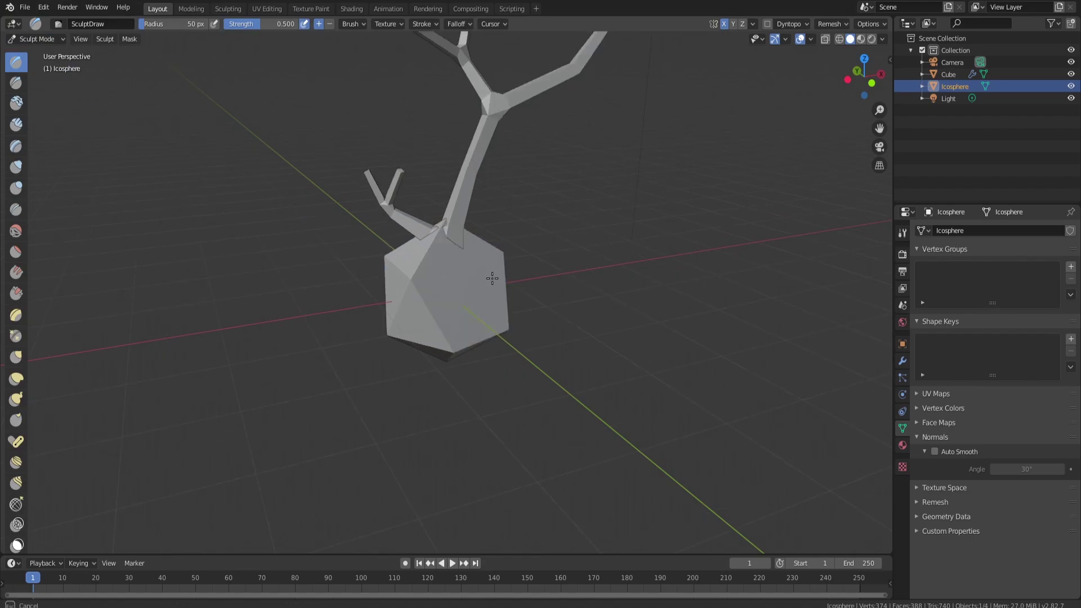
pyautogui.moveTo(459, 265); pyautogui.dragTo(456, 327, button='middle')
pyautogui.moveTo(456, 327)
pyautogui.mouseDown()
pyautogui.moveTo(439, 348)
pyautogui.moveTo(440, 373)
pyautogui.moveTo(414, 365)
pyautogui.moveTo(437, 357)
pyautogui.moveTo(442, 329)
pyautogui.mouseUp()
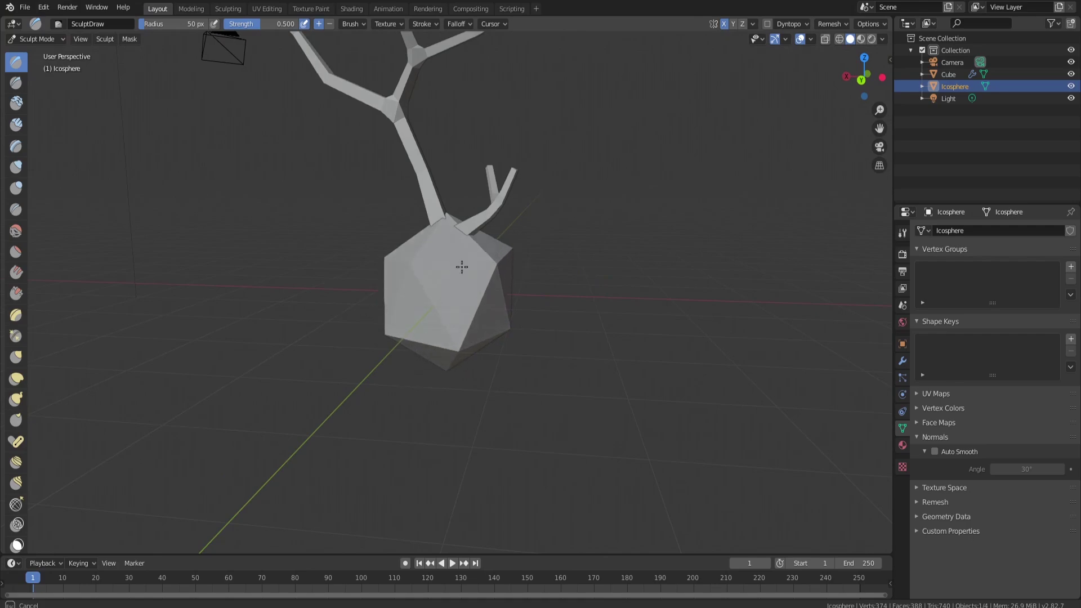
pyautogui.moveTo(458, 266)
pyautogui.mouseDown(button='middle')
pyautogui.moveTo(441, 354)
pyautogui.moveTo(534, 354)
pyautogui.mouseUp(button='middle')
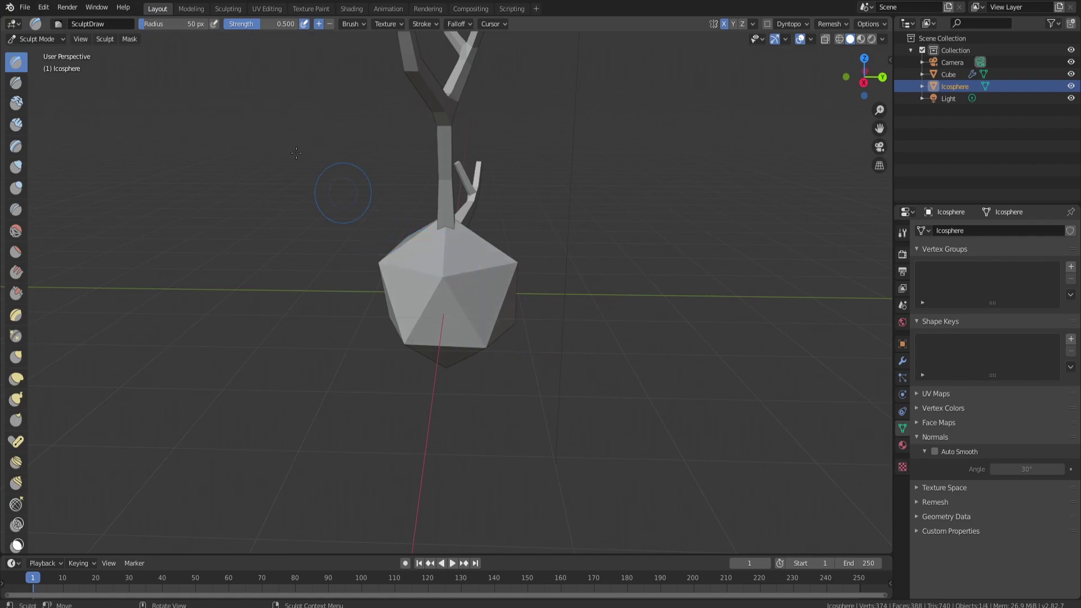
pyautogui.click(57, 37)
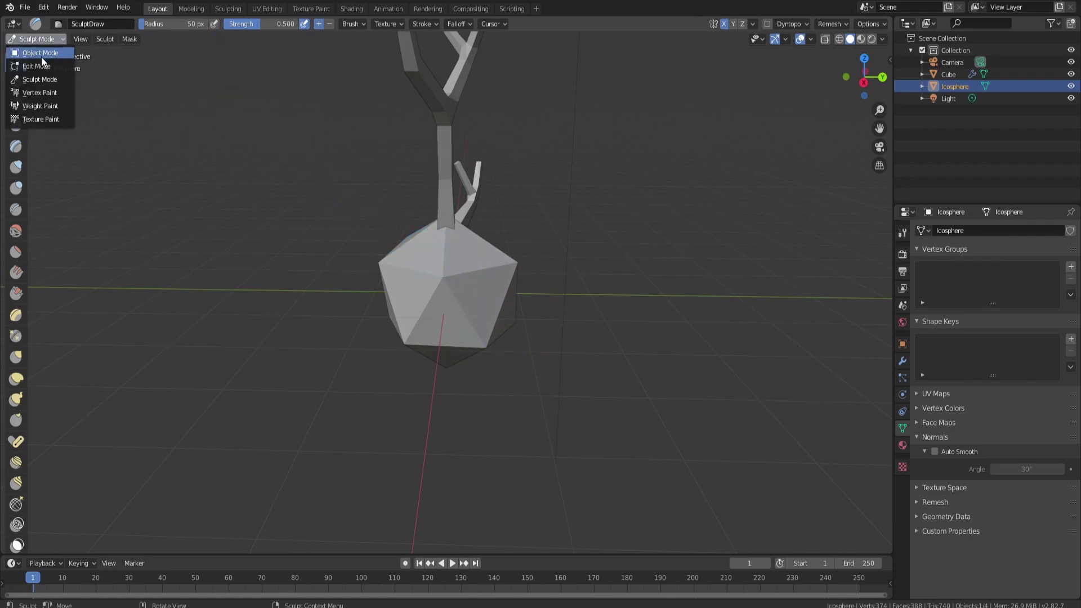
pyautogui.click(39, 65)
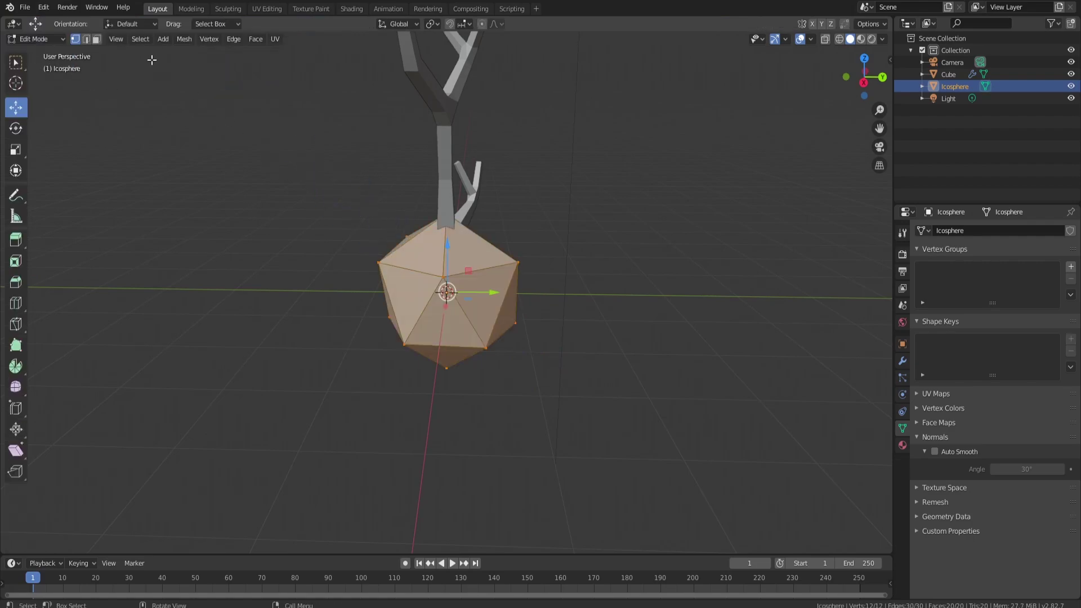
# Randomize the icosphere's vertices with an amount of 0.3 m.
pyautogui.click(185, 40)
pyautogui.moveTo(214, 54)
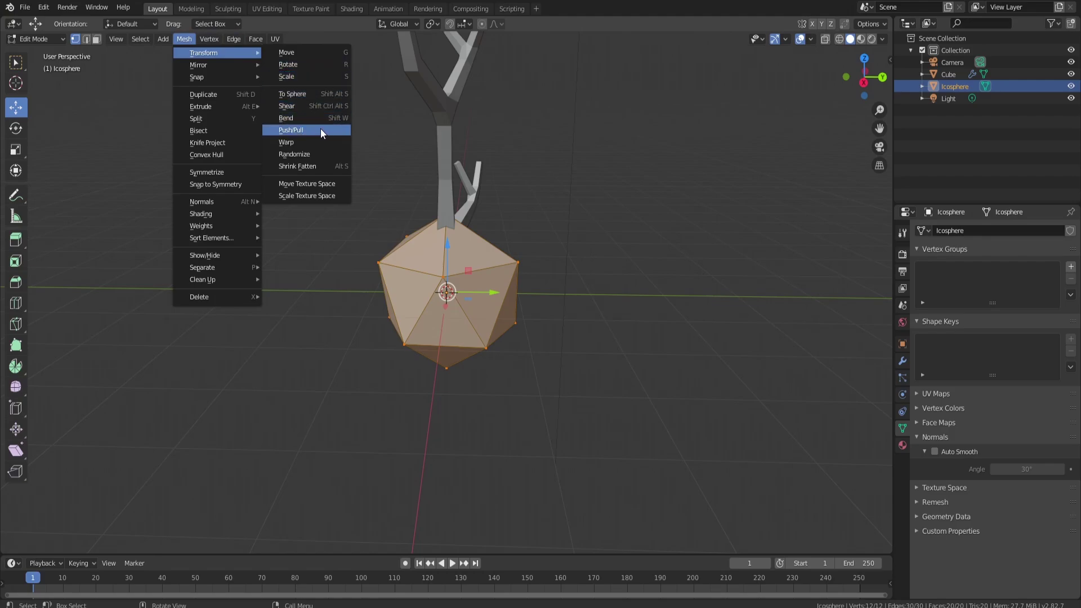
pyautogui.click(309, 153)
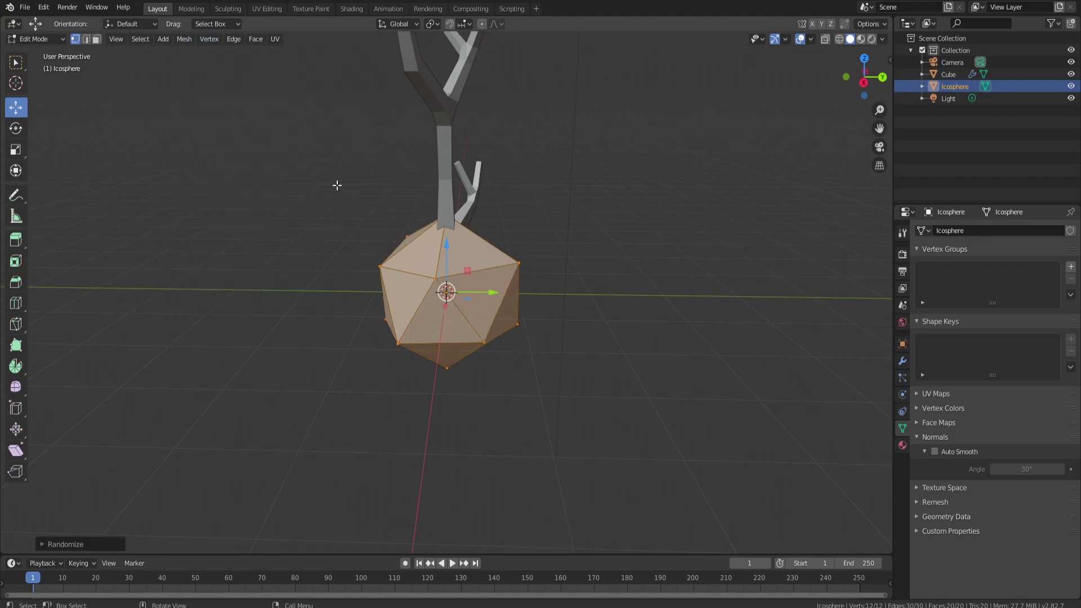
pyautogui.click(43, 544)
pyautogui.click(151, 500)
pyautogui.write('0.35')
pyautogui.press('Return')
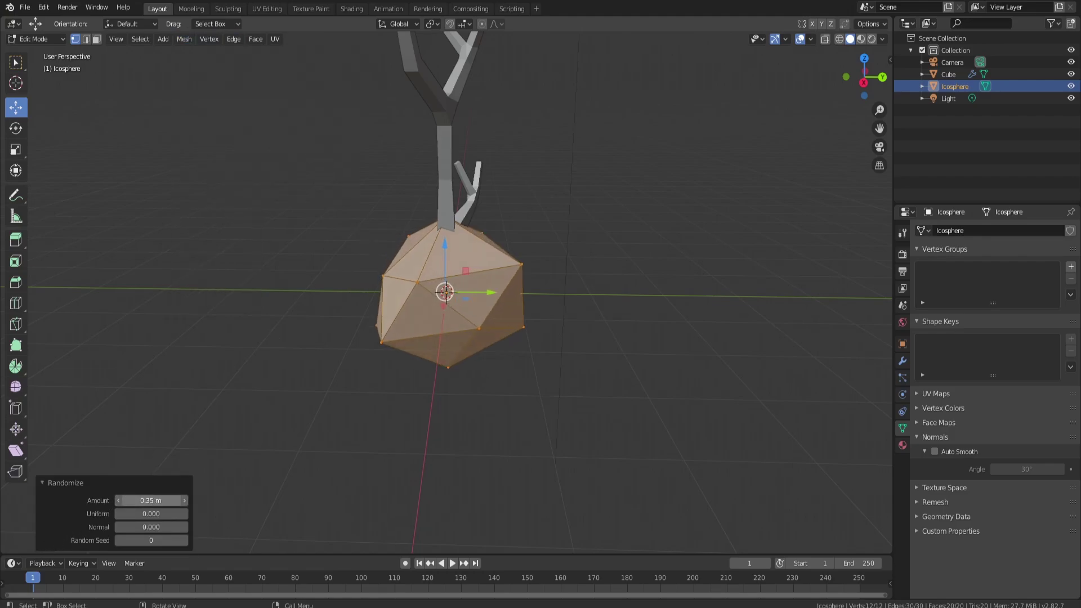
pyautogui.moveTo(151, 501)
pyautogui.mouseDown()
pyautogui.moveTo(226, 501)
pyautogui.moveTo(148, 501)
pyautogui.mouseUp()
pyautogui.moveTo(562, 372); pyautogui.dragTo(537, 343, button='middle')
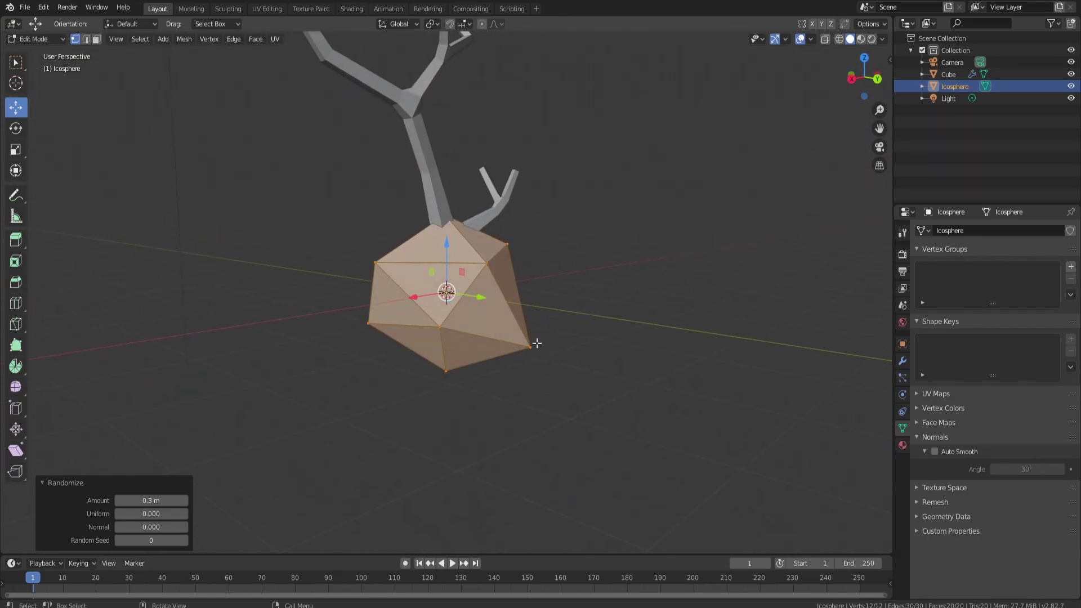
# Nudge a single icosphere vertex slightly along one axis.
pyautogui.click(531, 345)
pyautogui.press('g')
pyautogui.press('y')
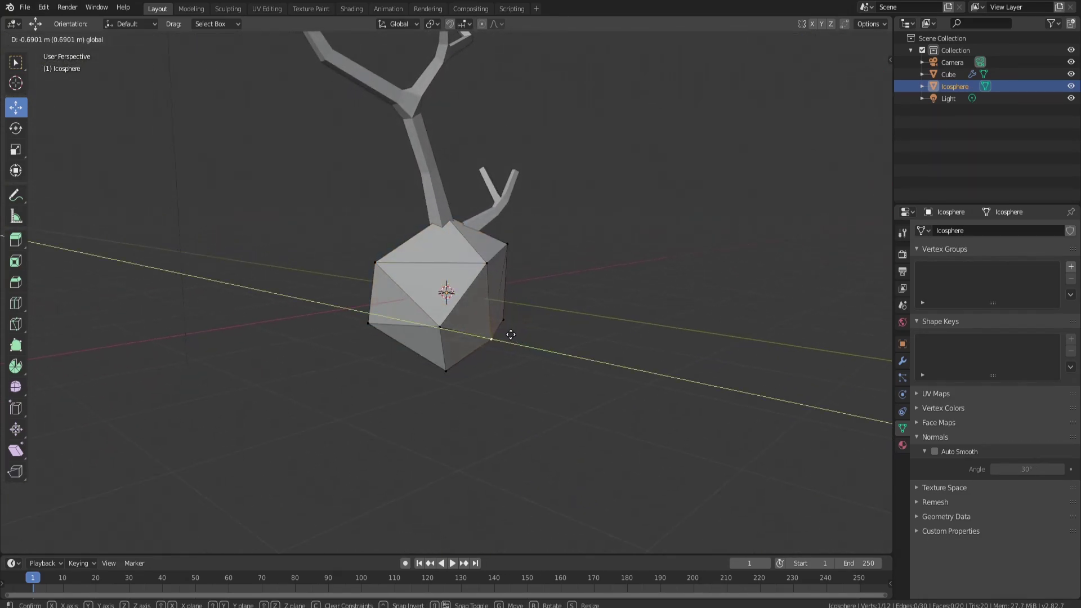
pyautogui.press('z')
pyautogui.click(511, 334)
pyautogui.press('g')
pyautogui.press('z')
pyautogui.press('Escape')
# Select the whole icosphere and raise it to Z 1.21 m onto the tree top.
pyautogui.moveTo(491, 317); pyautogui.dragTo(450, 250, button='middle')
pyautogui.press('a')
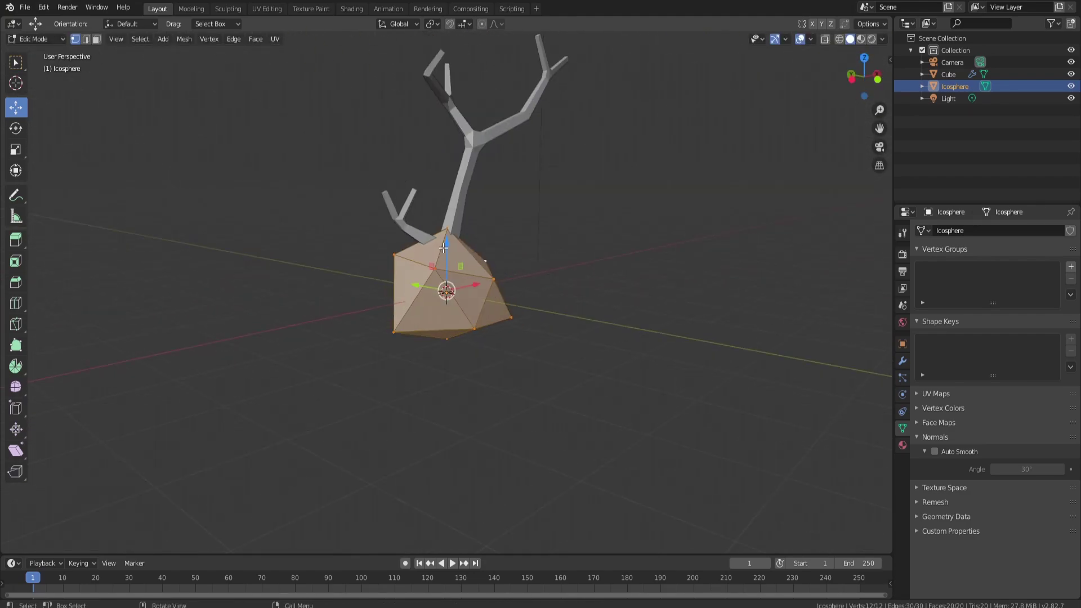
pyautogui.moveTo(444, 248); pyautogui.dragTo(443, 139)
pyautogui.moveTo(443, 138); pyautogui.dragTo(451, 98, button='middle')
pyautogui.scroll(3, 485, 124)
pyautogui.scroll(-1, 450, 117)
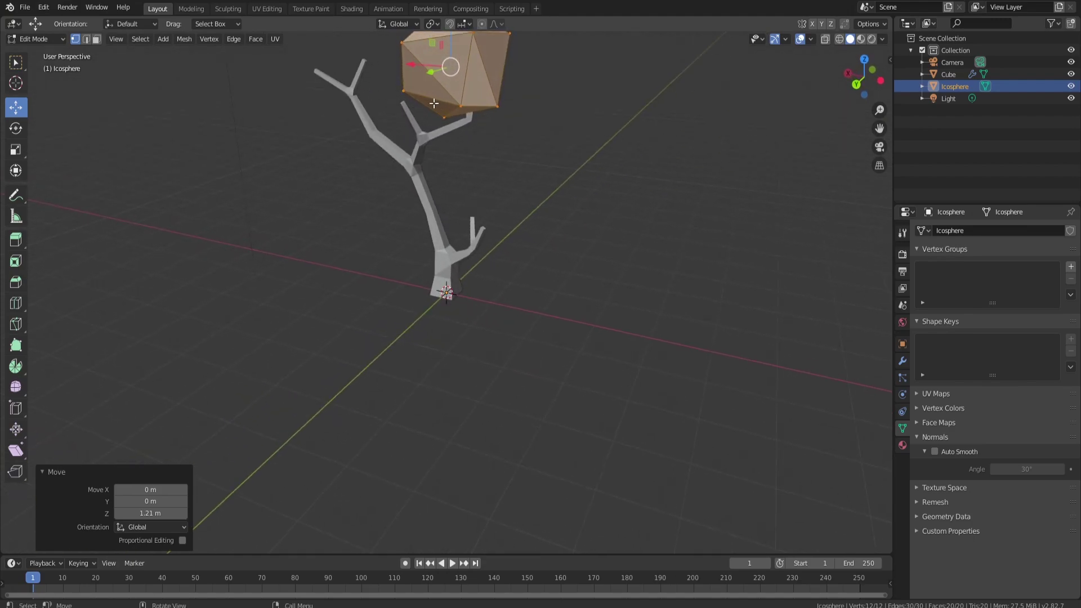
# Enlarge the icosphere canopy uniformly by a factor of 1.324.
pyautogui.press('s')
pyautogui.click(492, 160)
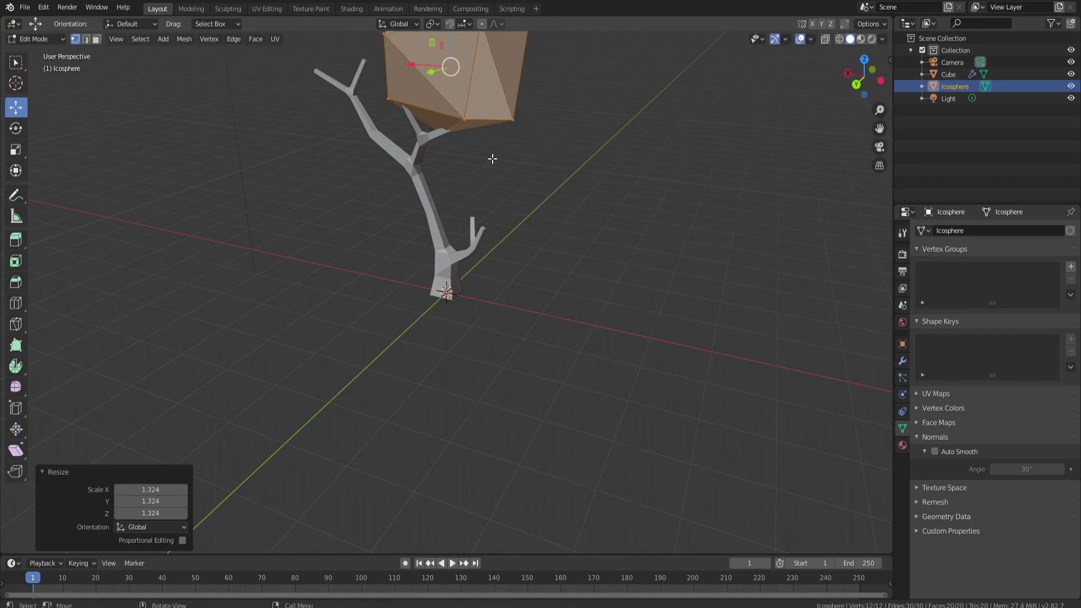
pyautogui.moveTo(492, 160); pyautogui.dragTo(732, 145, button='middle')
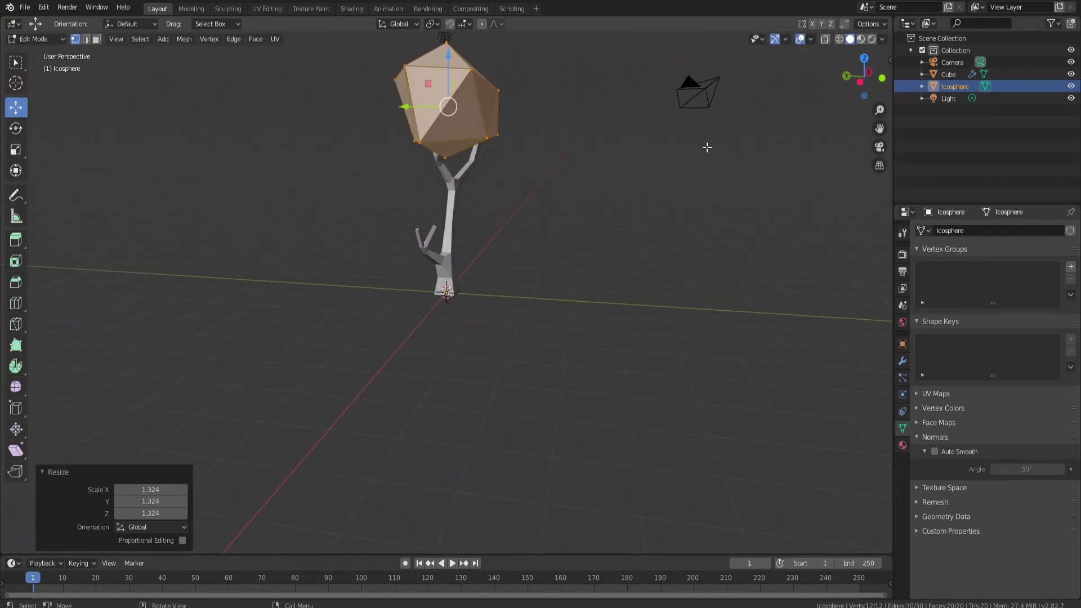
pyautogui.press('s')
pyautogui.press('x')
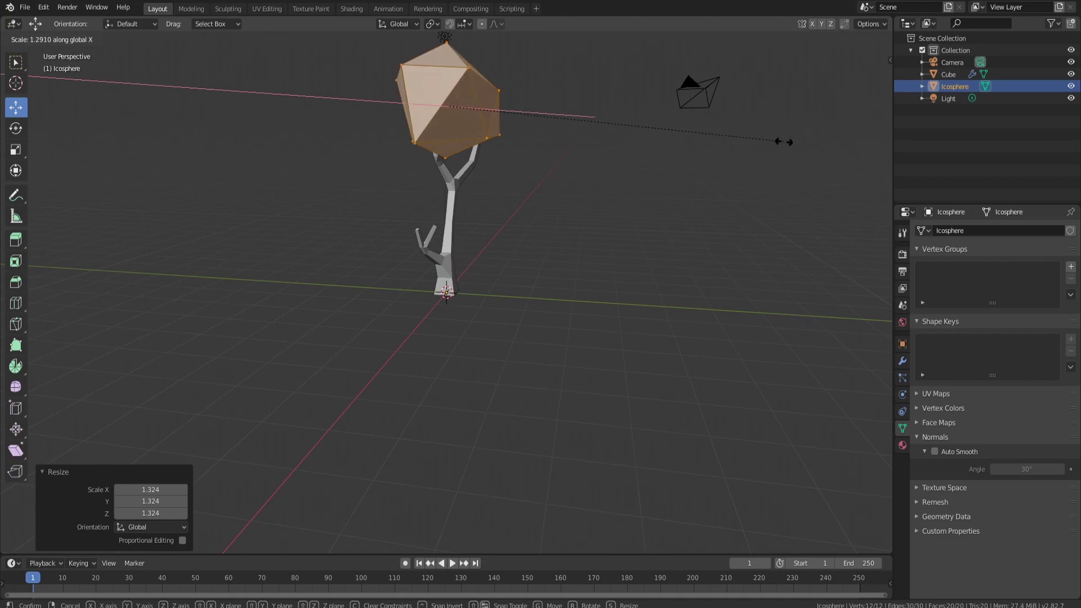
pyautogui.press('Escape')
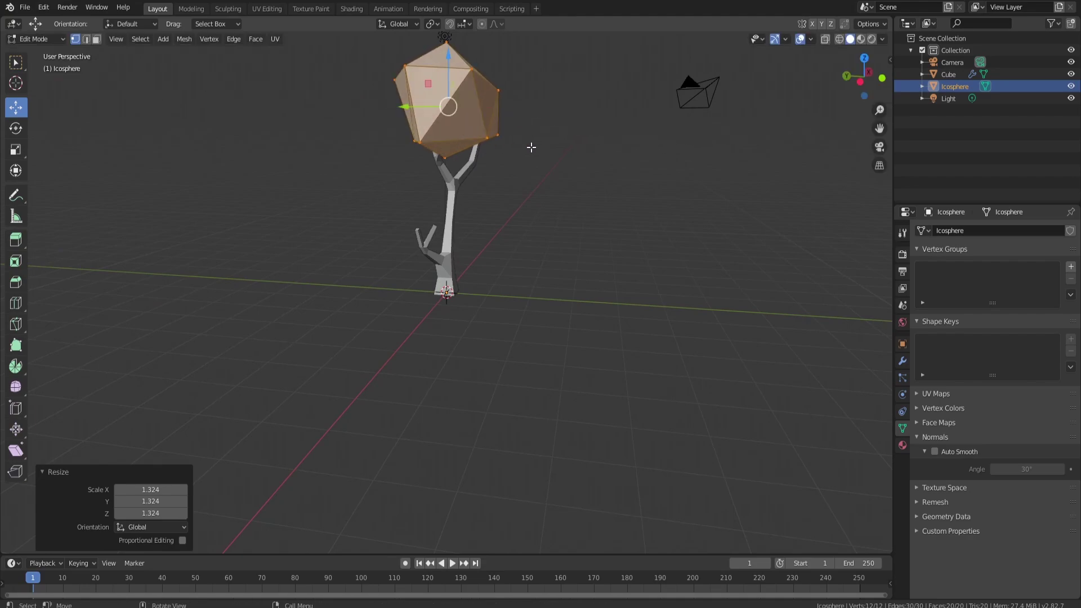
# Stretch the canopy along Y to 1.649, leaving X and Z unchanged.
pyautogui.press('s')
pyautogui.press('y')
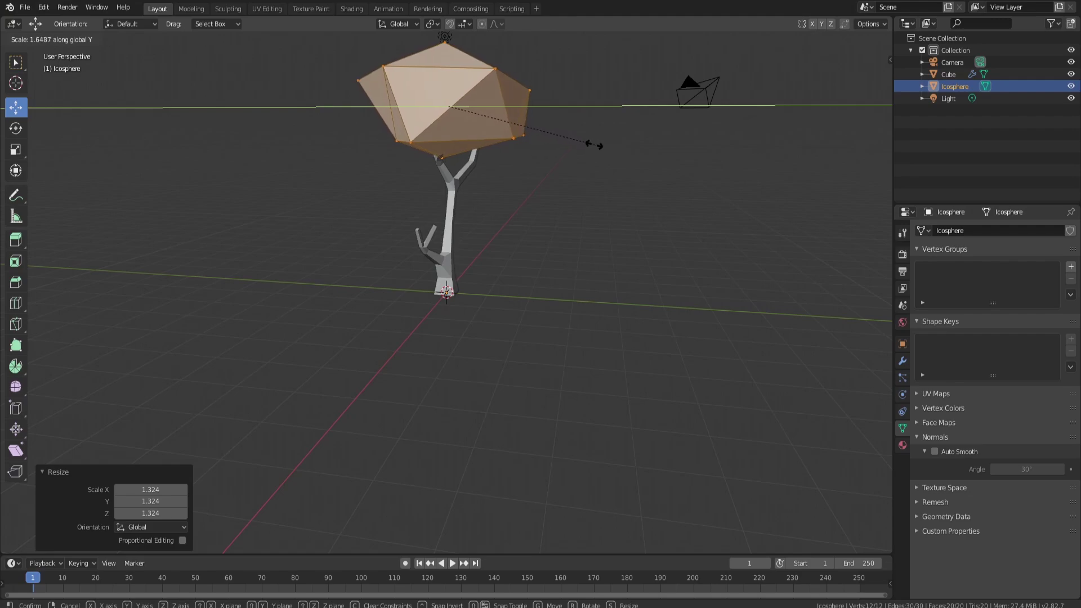
pyautogui.click(594, 145)
pyautogui.press('s')
pyautogui.press('z')
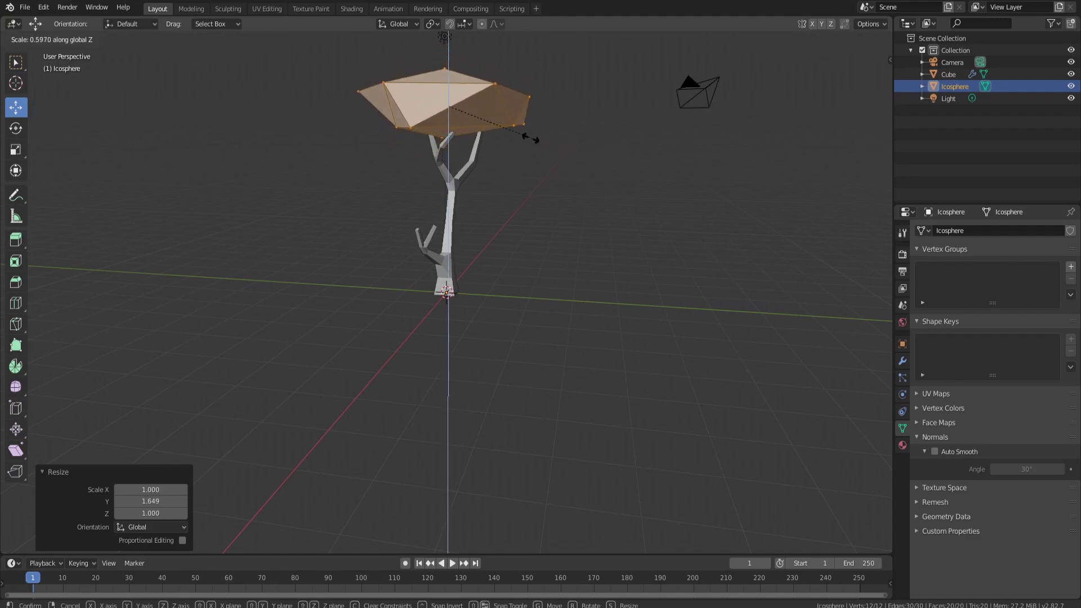
pyautogui.press('Escape')
pyautogui.moveTo(537, 125); pyautogui.dragTo(457, 88, button='middle')
# Lower the canopy 0.381 m so it rests on the tree's upper branches.
pyautogui.press('a')
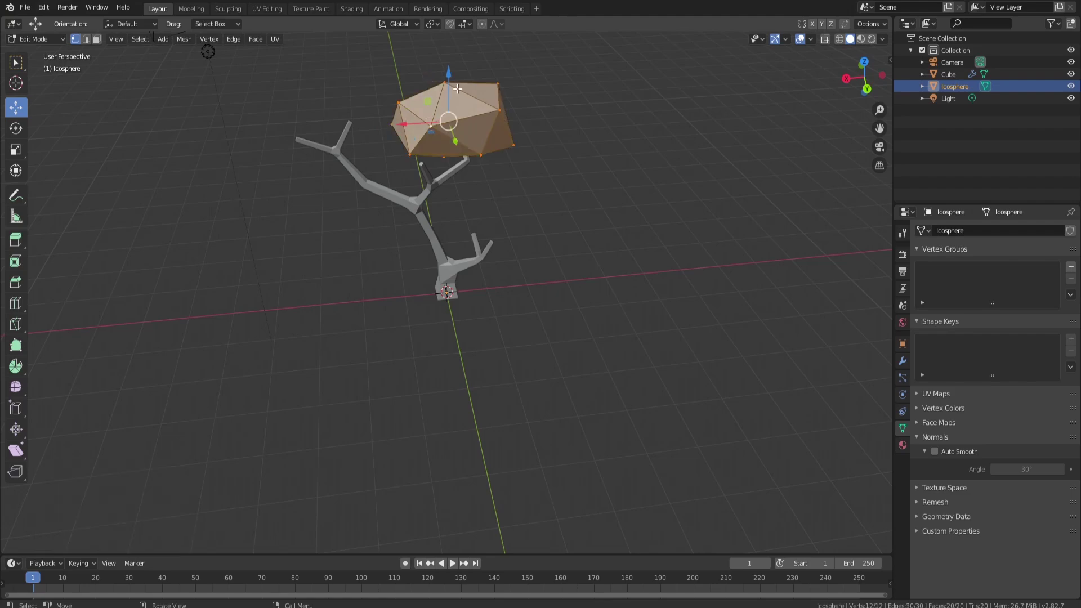
pyautogui.moveTo(447, 85); pyautogui.dragTo(449, 118)
pyautogui.moveTo(449, 118); pyautogui.dragTo(472, 106, button='middle')
pyautogui.moveTo(449, 94); pyautogui.dragTo(448, 82)
pyautogui.hotkey('alt', 'a')
pyautogui.moveTo(450, 112); pyautogui.dragTo(487, 195, button='middle')
pyautogui.click(489, 191)
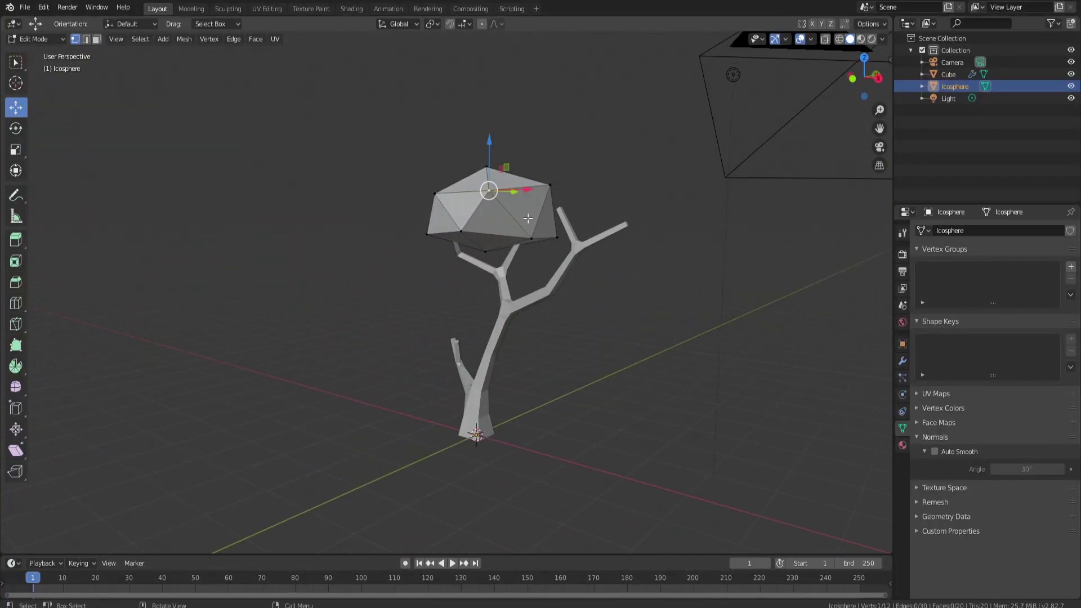
pyautogui.press('a')
pyautogui.moveTo(571, 208); pyautogui.dragTo(570, 253, button='middle')
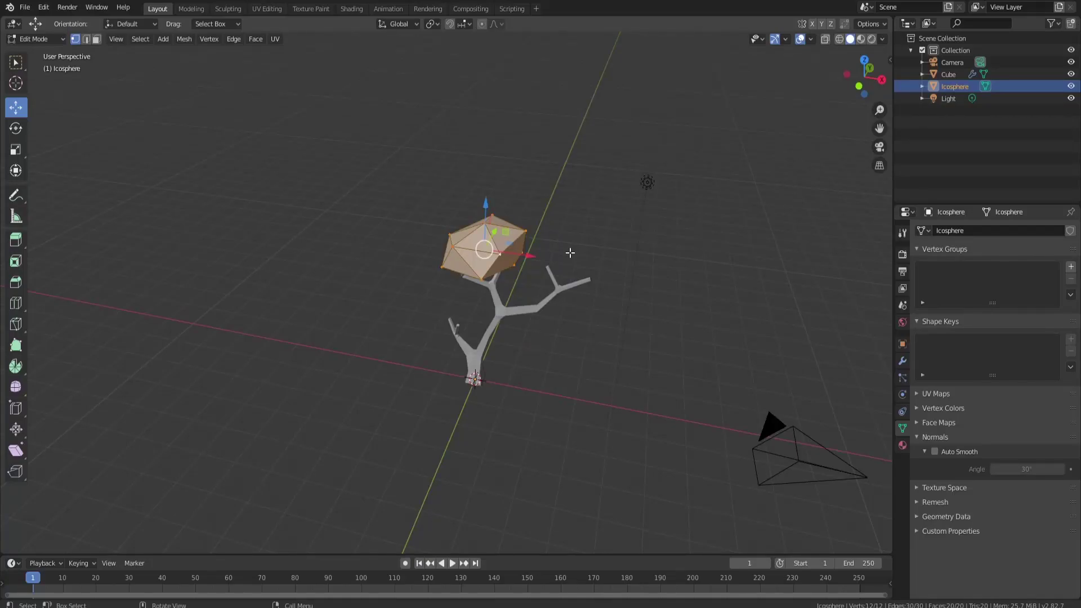
# Duplicate the canopy, move the copy right, and pull its outer vertex inward along X.
pyautogui.hotkey('shift', 'd')
pyautogui.rightClick(555, 256)
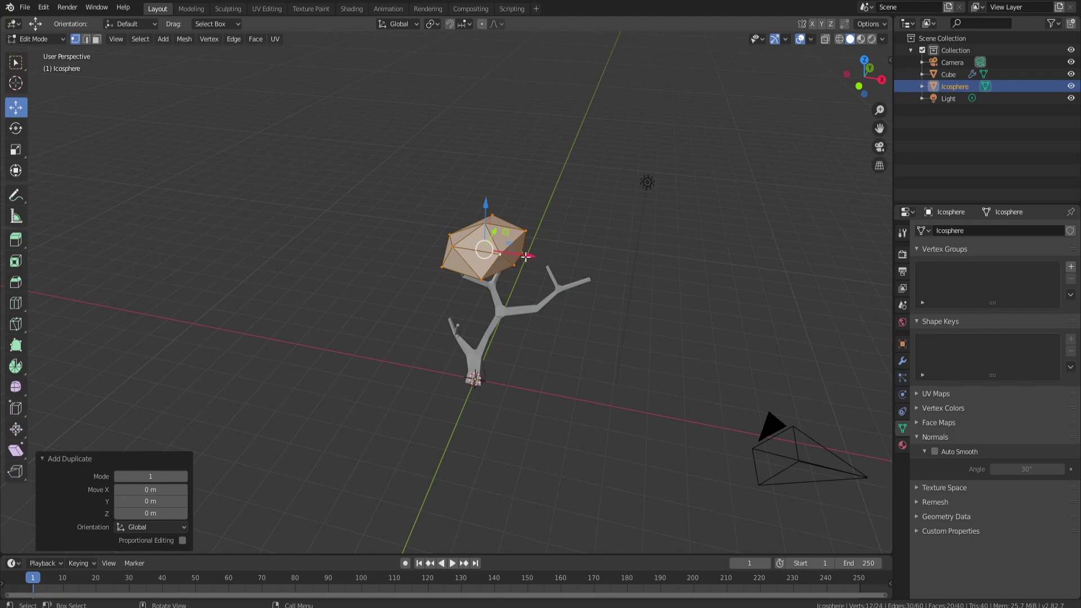
pyautogui.moveTo(525, 256); pyautogui.dragTo(594, 265)
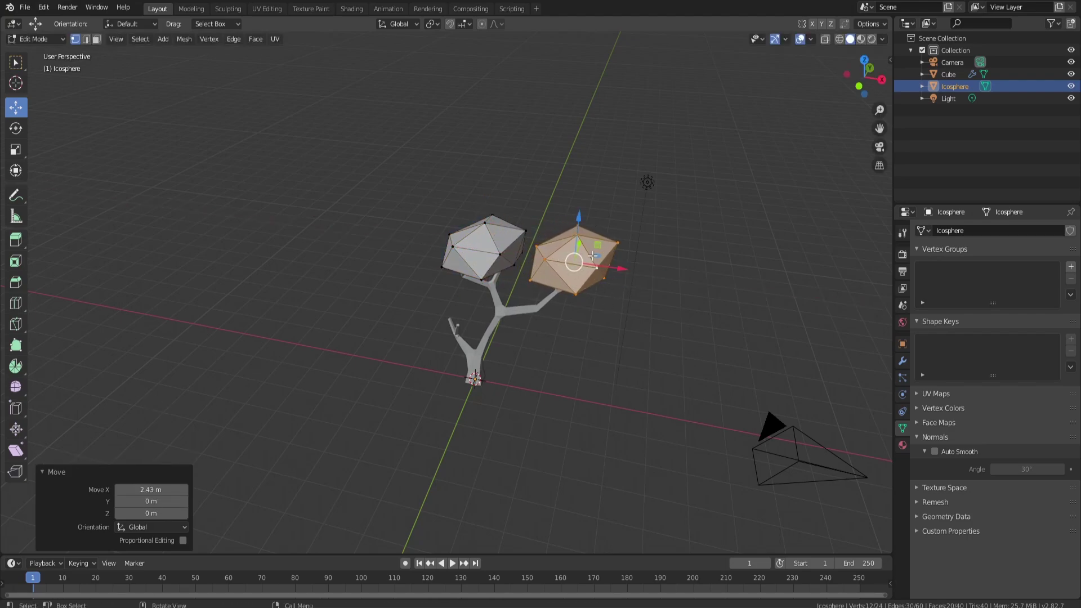
pyautogui.click(616, 244)
pyautogui.press('g')
pyautogui.press('x')
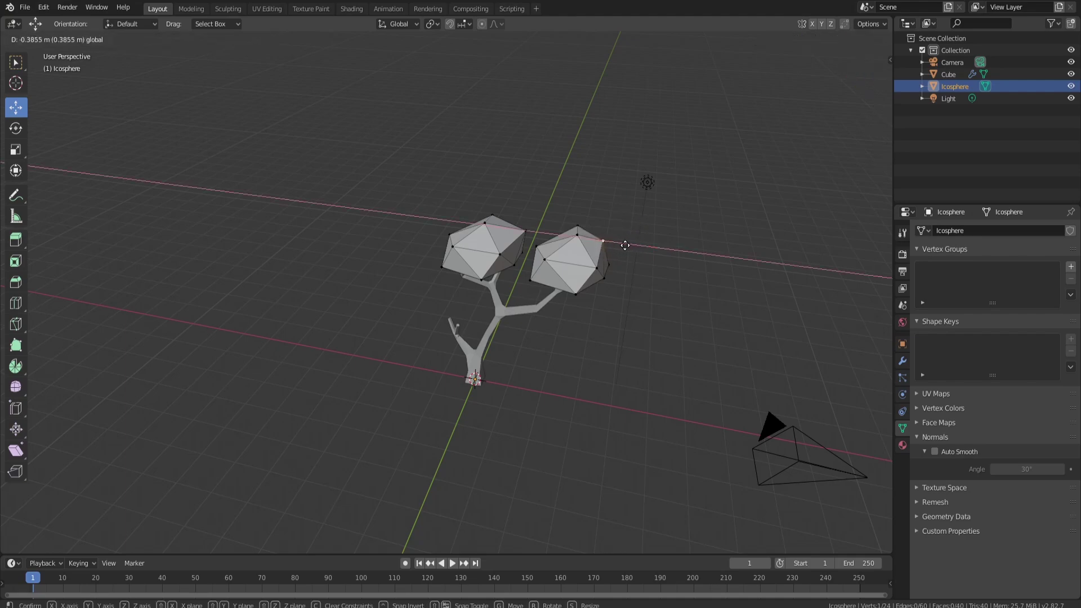
pyautogui.click(624, 245)
# Select only the right-hand canopy and nudge it into place atop the right branch.
pyautogui.keyDown('shift'); pyautogui.click(545, 259); pyautogui.keyUp('shift')
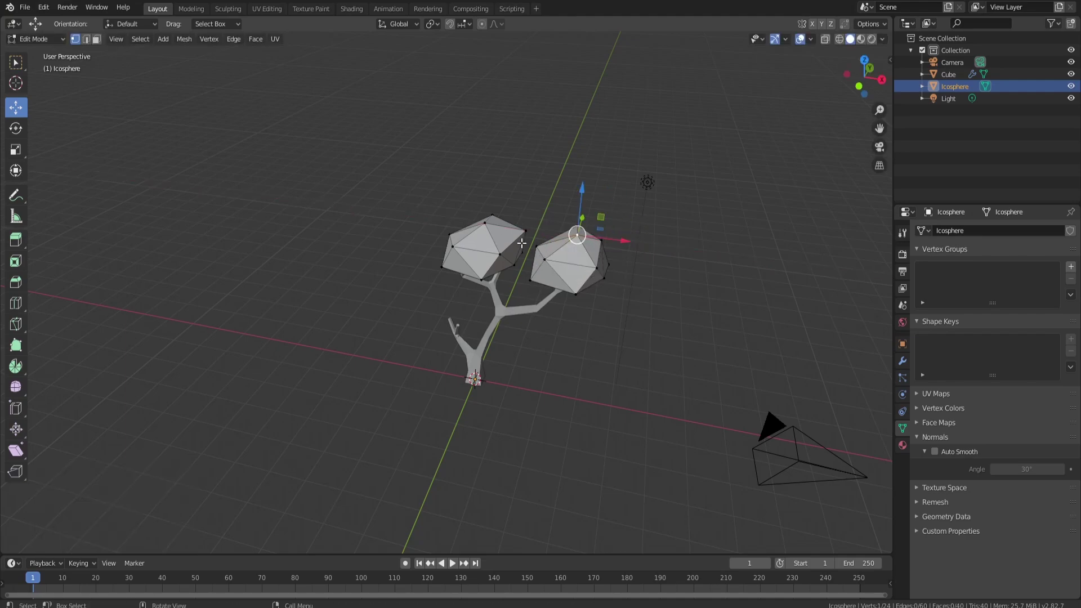
pyautogui.press('a')
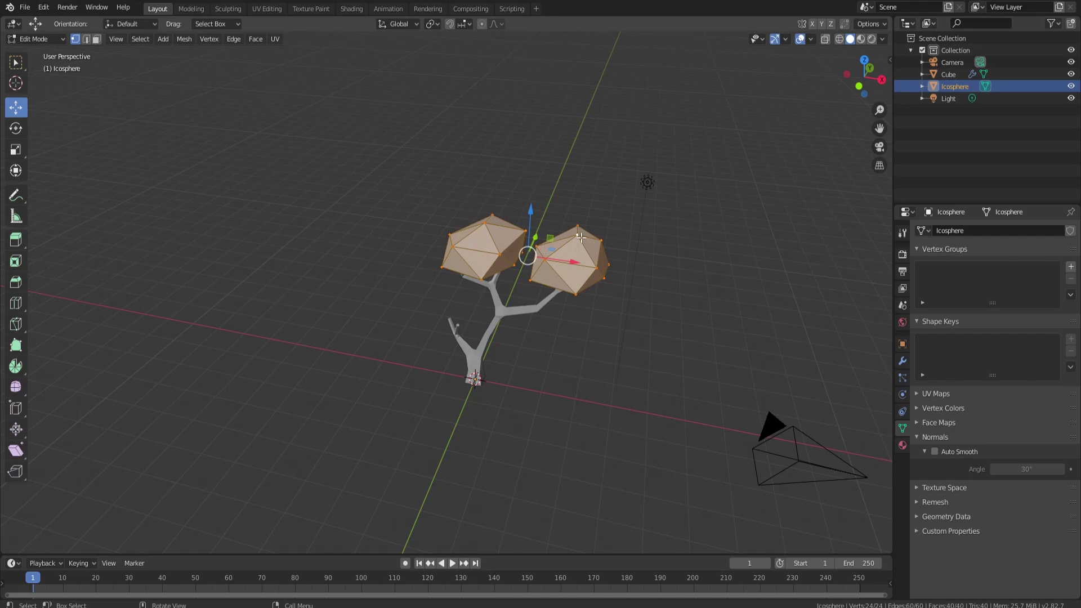
pyautogui.hotkey('alt', 'a')
pyautogui.press('l')
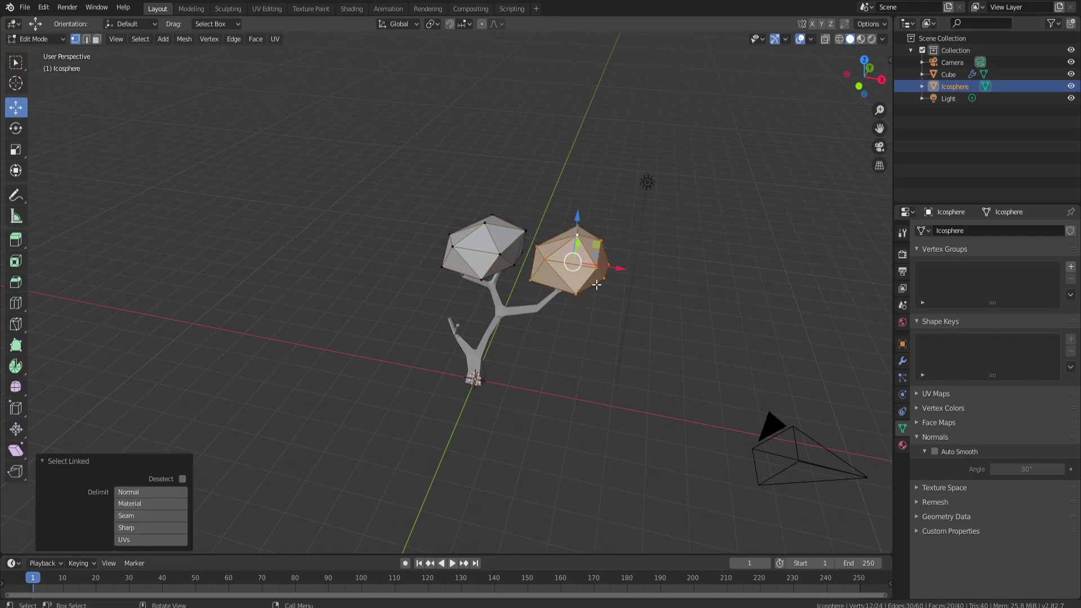
pyautogui.moveTo(597, 284); pyautogui.dragTo(626, 195, button='middle')
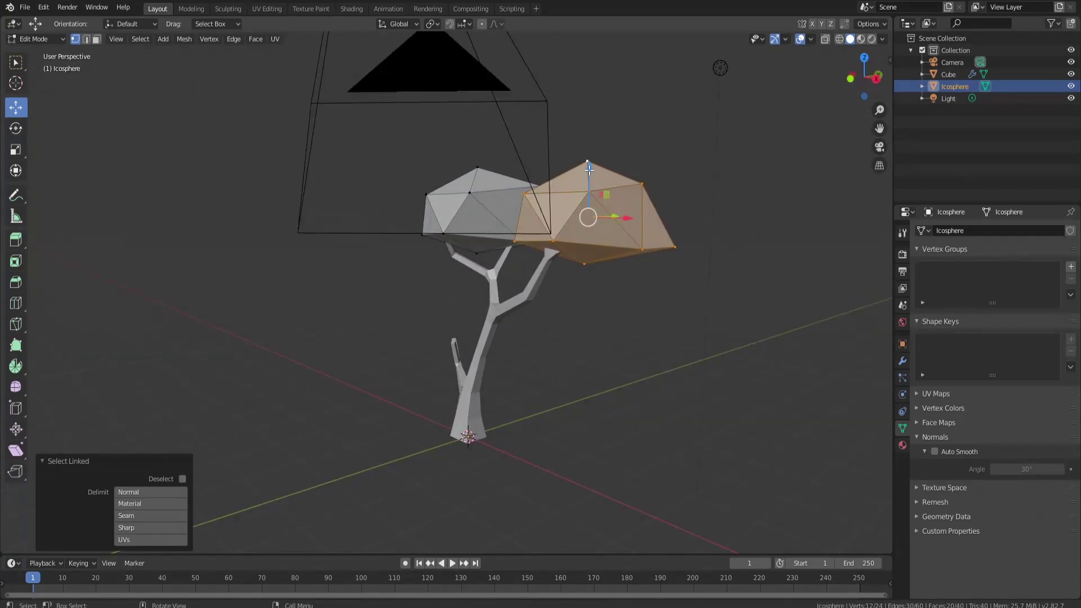
pyautogui.moveTo(589, 169); pyautogui.dragTo(598, 168)
pyautogui.moveTo(598, 167); pyautogui.dragTo(661, 180, button='middle')
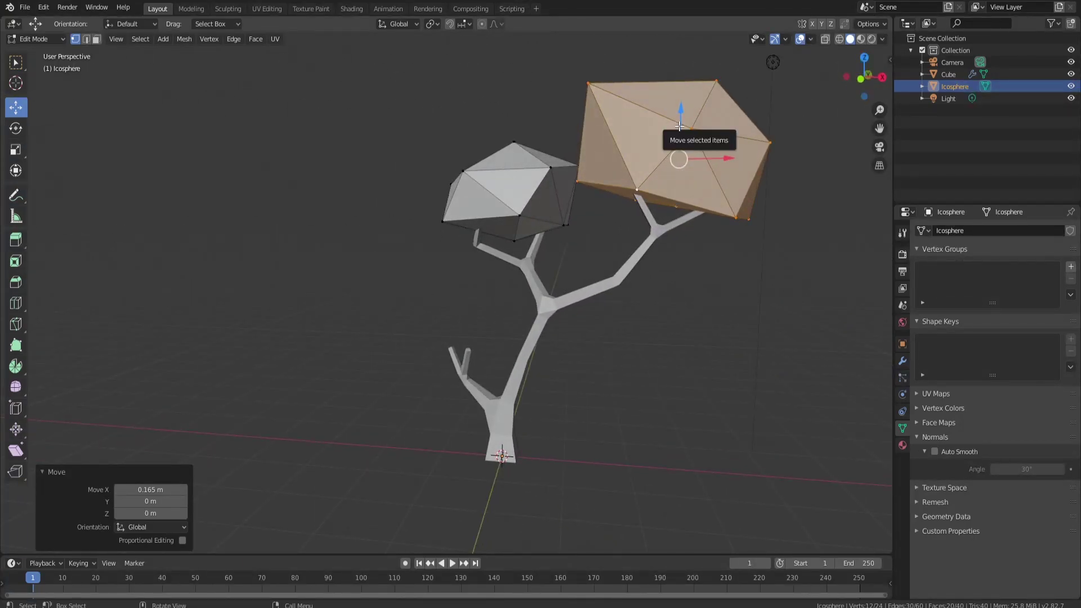
pyautogui.moveTo(678, 125); pyautogui.dragTo(679, 127)
pyautogui.moveTo(678, 127); pyautogui.dragTo(628, 181, button='middle')
pyautogui.click(559, 101)
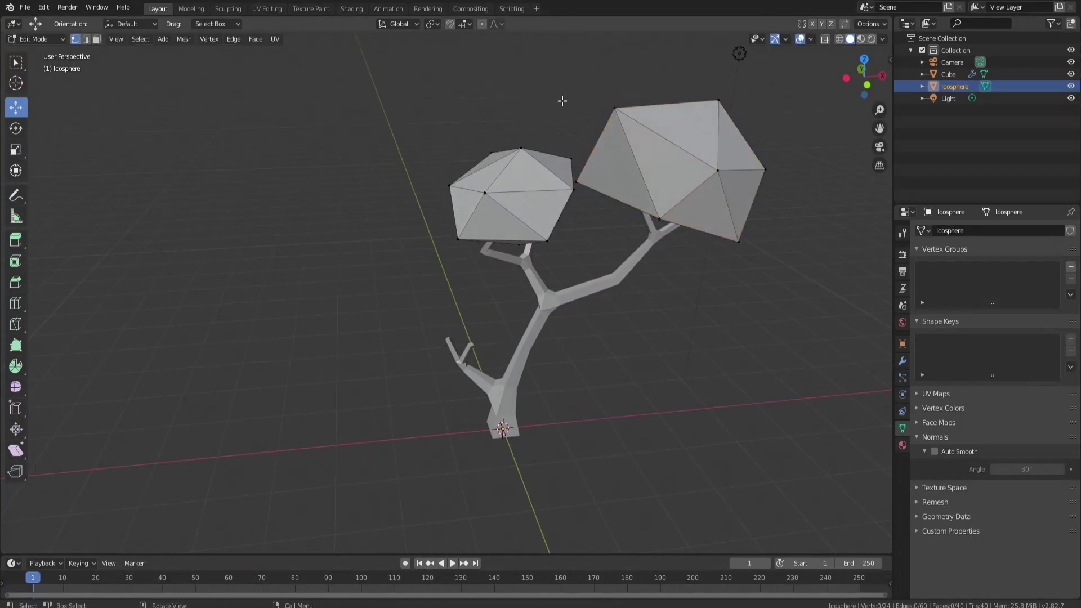
pyautogui.moveTo(597, 282); pyautogui.dragTo(598, 244, button='middle')
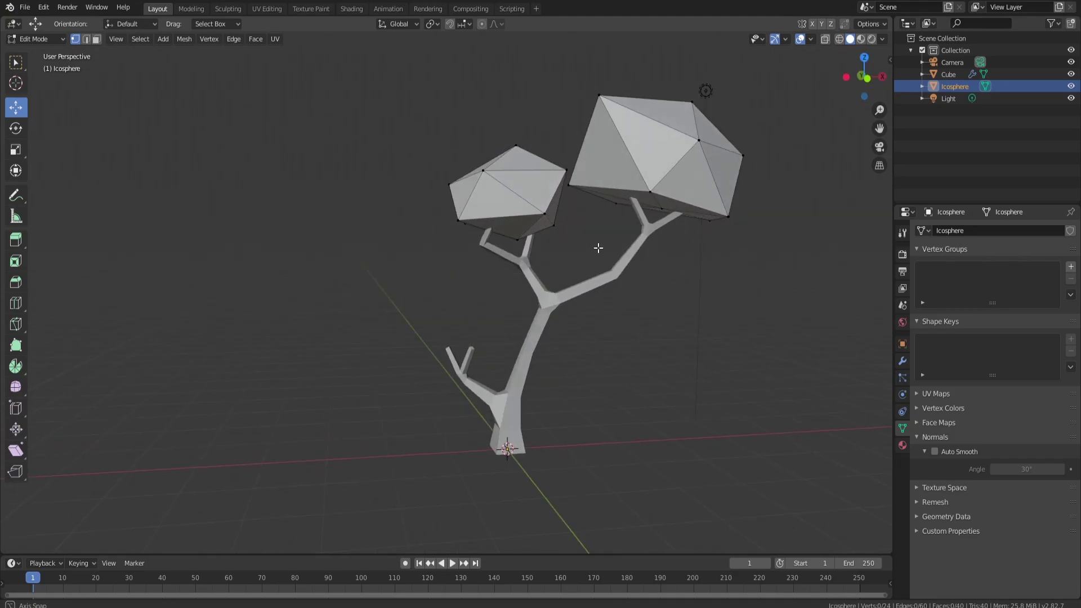
pyautogui.click(530, 203)
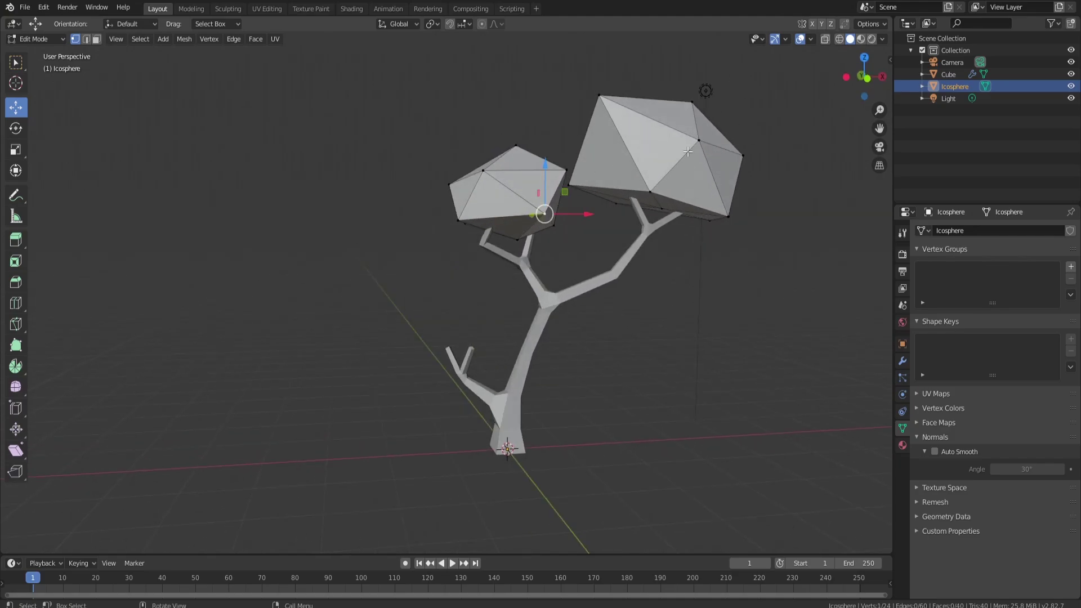
# Duplicate the large canopy, lower the copy beside the trunk, and shrink it.
pyautogui.click(698, 140)
pyautogui.hotkey('ctrl', 'l')
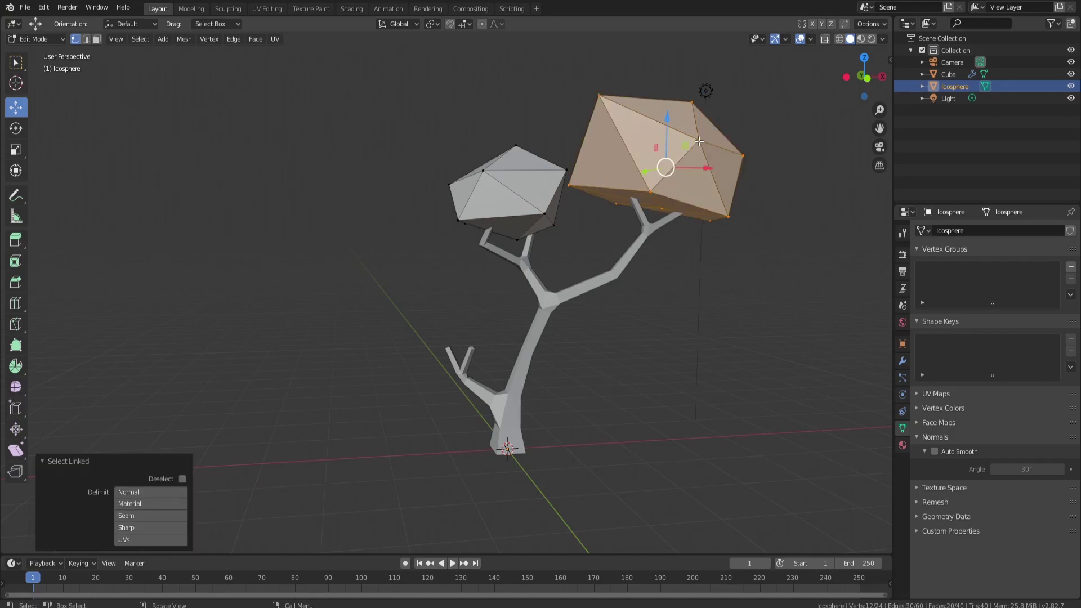
pyautogui.hotkey('shift', 'd')
pyautogui.press('Escape')
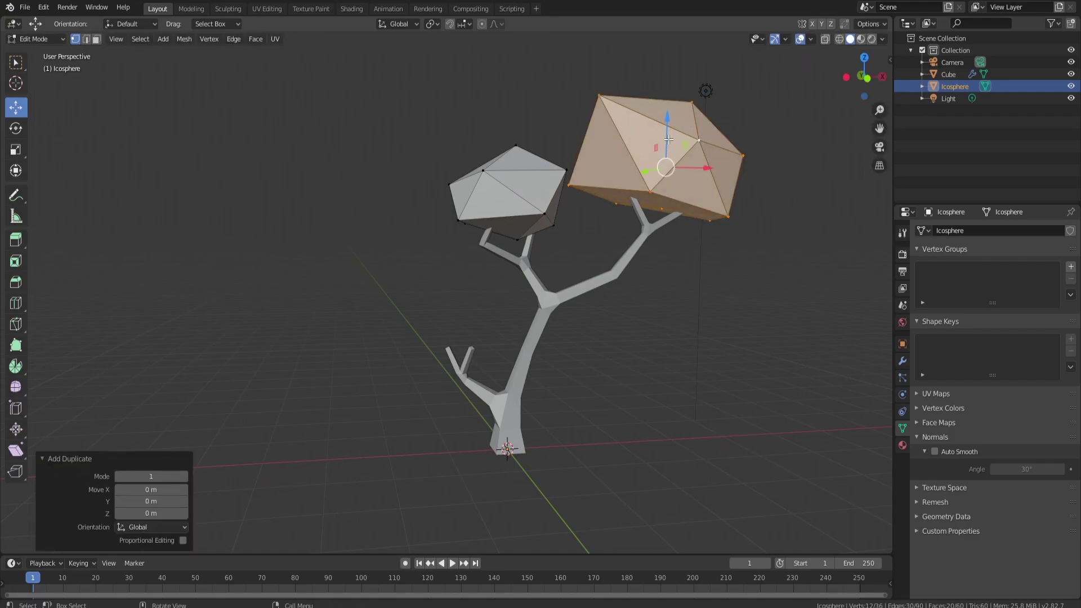
pyautogui.moveTo(667, 138); pyautogui.dragTo(649, 295)
pyautogui.press('s')
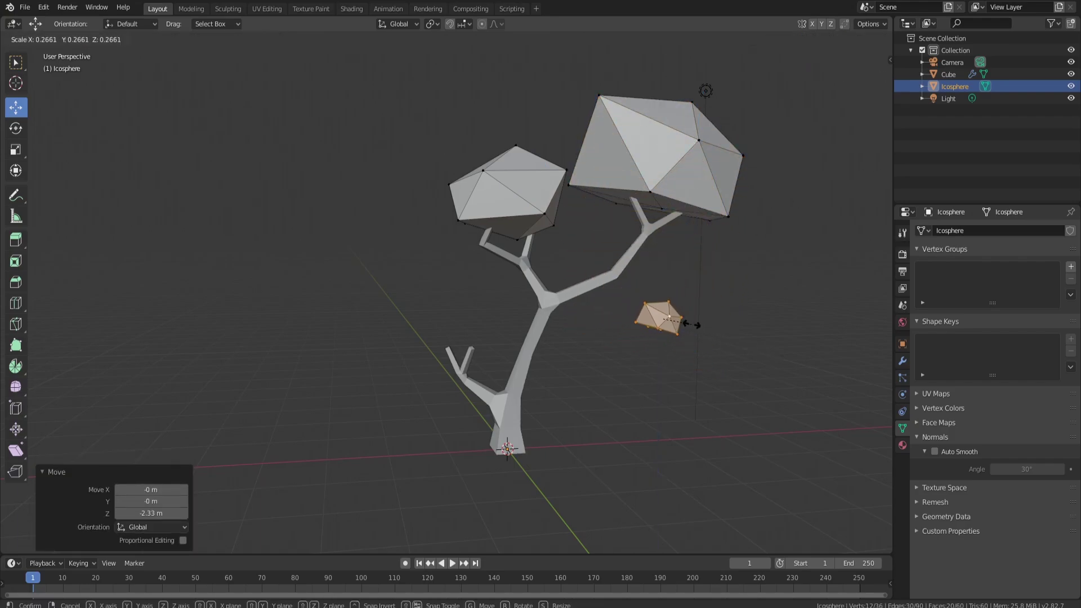
pyautogui.click(689, 321)
# Move the small canopy onto the lower-left branch, rotated -16.8° and scaled 1.562.
pyautogui.moveTo(699, 319); pyautogui.dragTo(502, 336)
pyautogui.press('r')
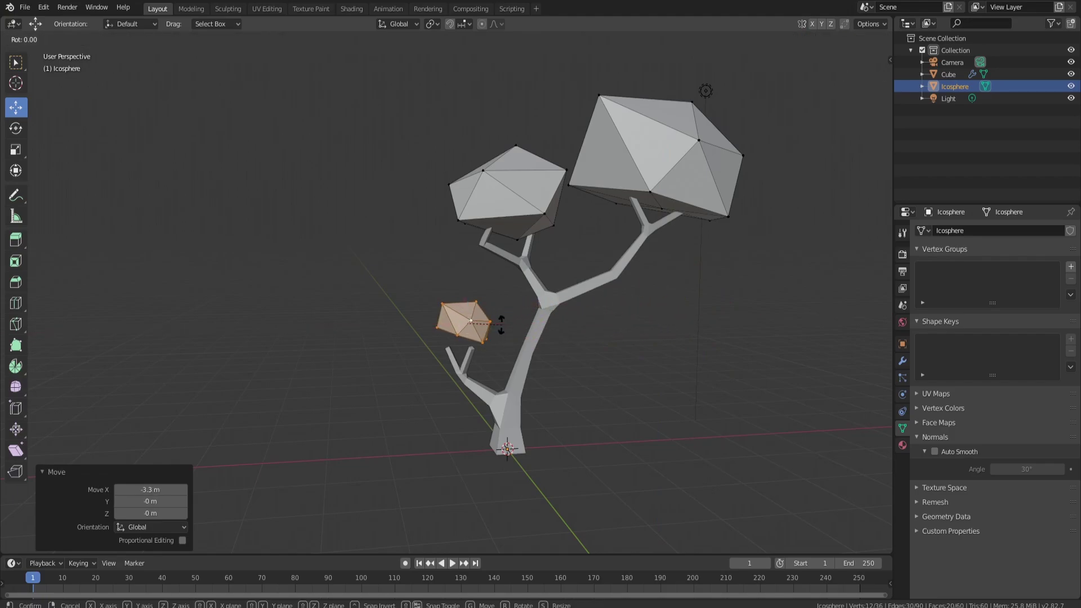
pyautogui.click(497, 316)
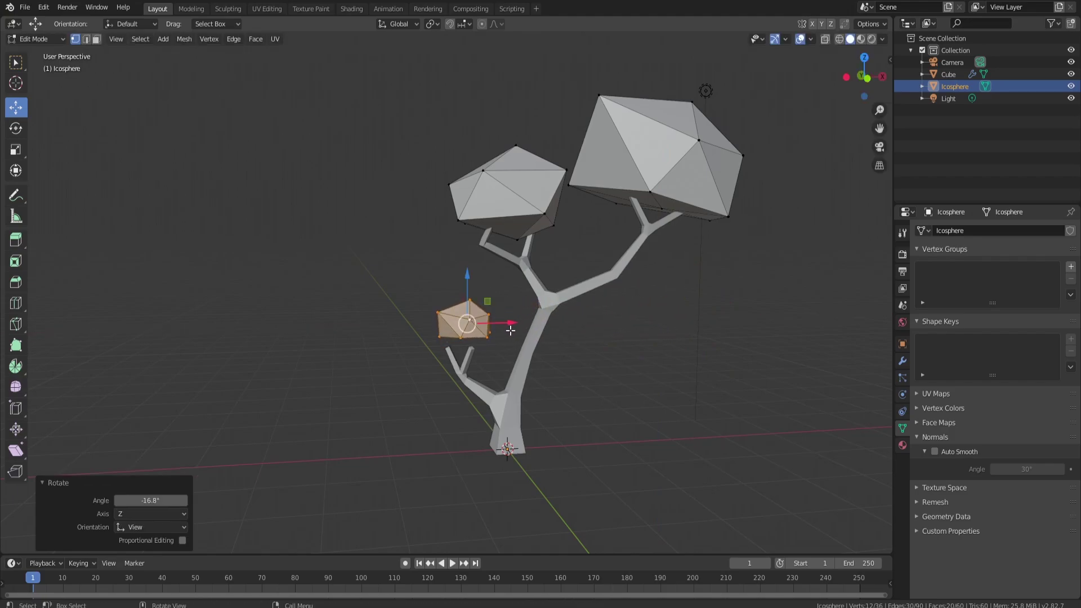
pyautogui.press('s')
pyautogui.click(535, 327)
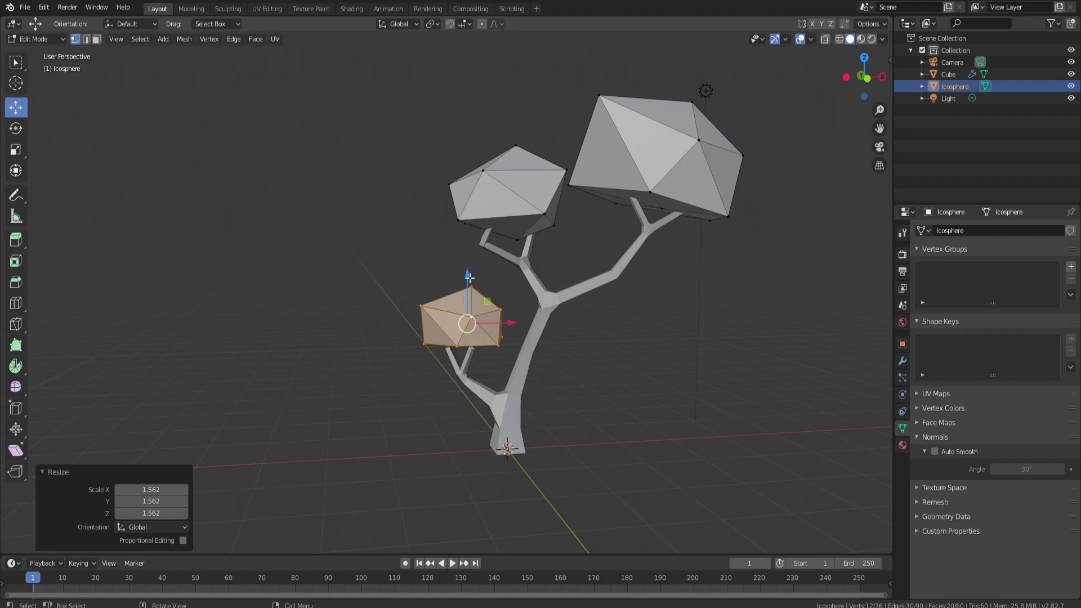
pyautogui.moveTo(469, 278); pyautogui.dragTo(469, 293)
# Fine-tune the small canopy's position along Y and X so it sits on the branch.
pyautogui.moveTo(470, 293); pyautogui.dragTo(396, 345, button='middle')
pyautogui.press('g')
pyautogui.press('y')
pyautogui.click(403, 337)
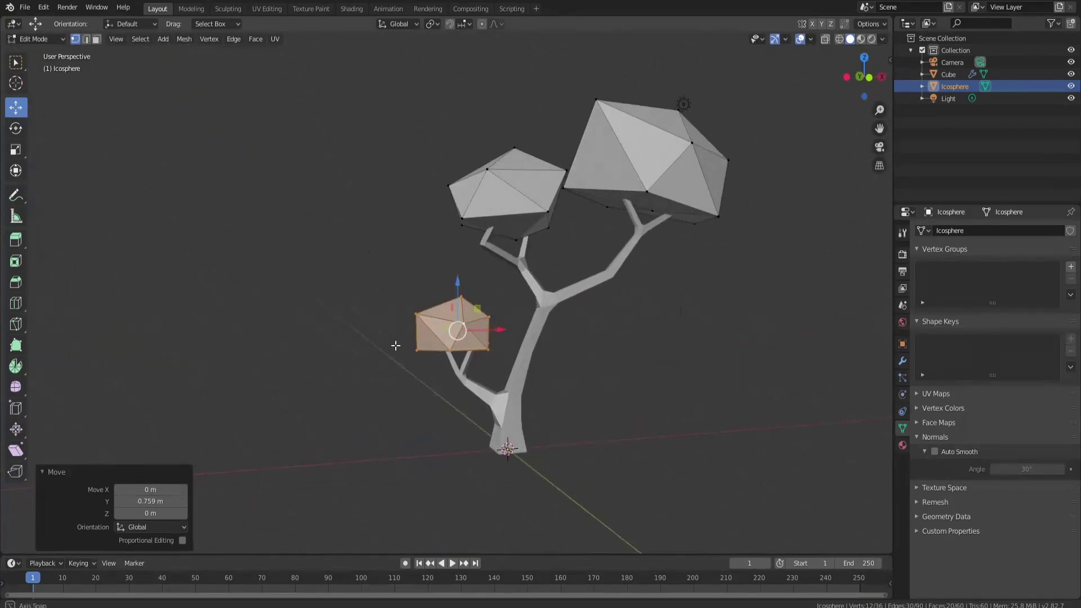
pyautogui.moveTo(501, 330); pyautogui.dragTo(510, 328)
pyautogui.moveTo(510, 328); pyautogui.dragTo(578, 249, button='middle')
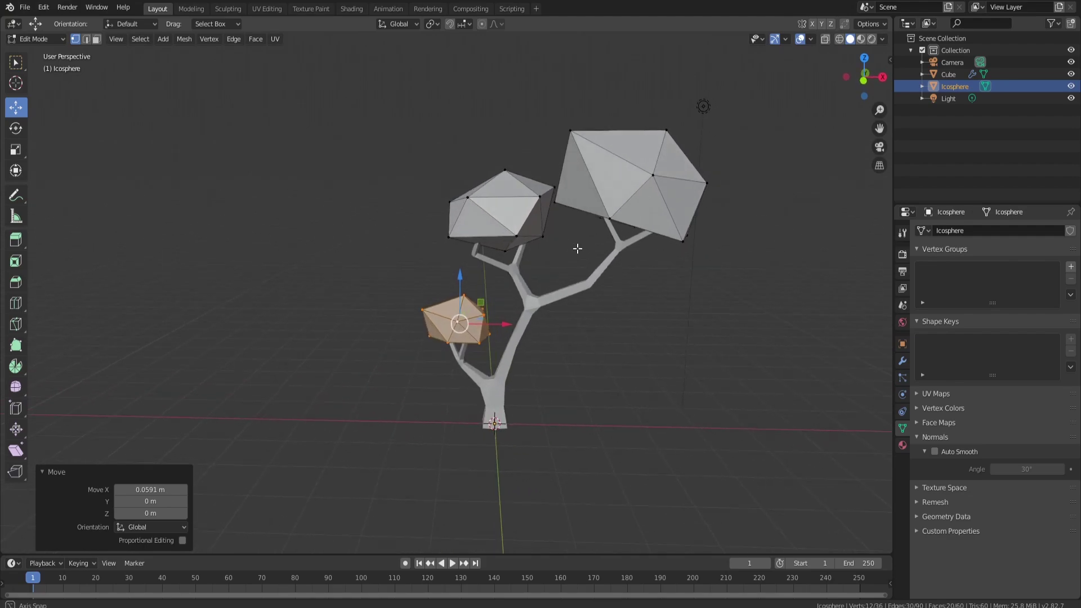
pyautogui.keyDown('shift'); pyautogui.click(536, 197); pyautogui.keyUp('shift')
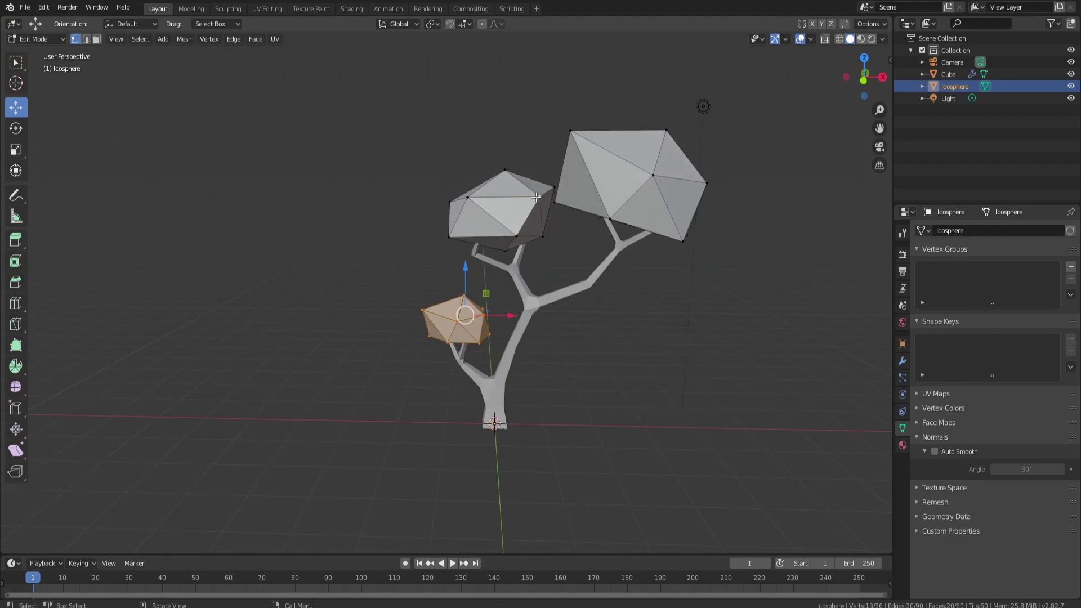
# Turn on Auto Smooth for the canopy mesh and apply Shade Smooth in Object Mode.
pyautogui.press('a')
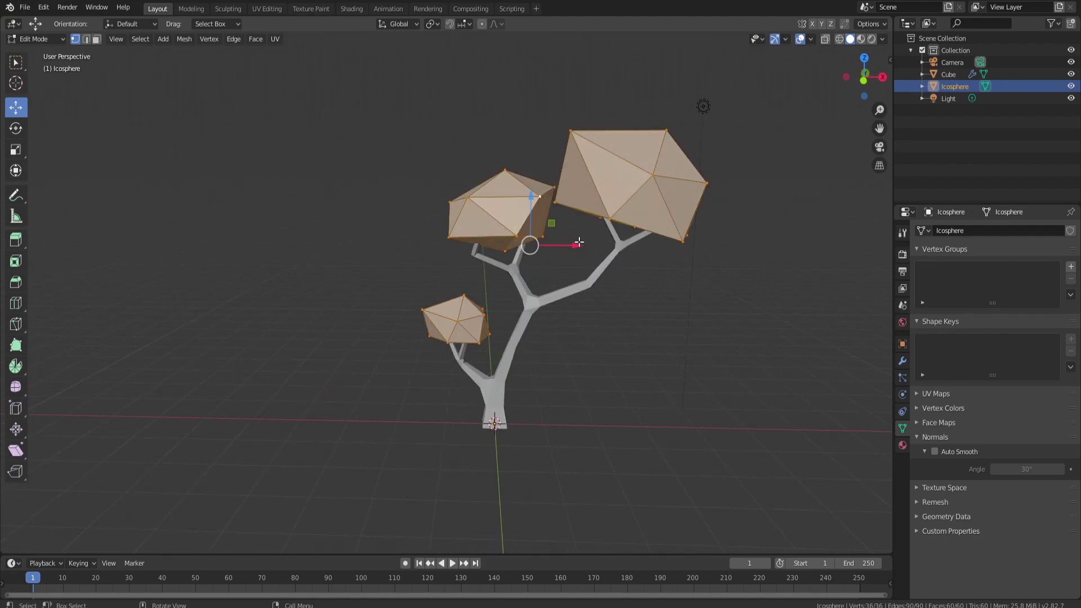
pyautogui.click(935, 452)
pyautogui.rightClick(697, 210)
pyautogui.press('Tab')
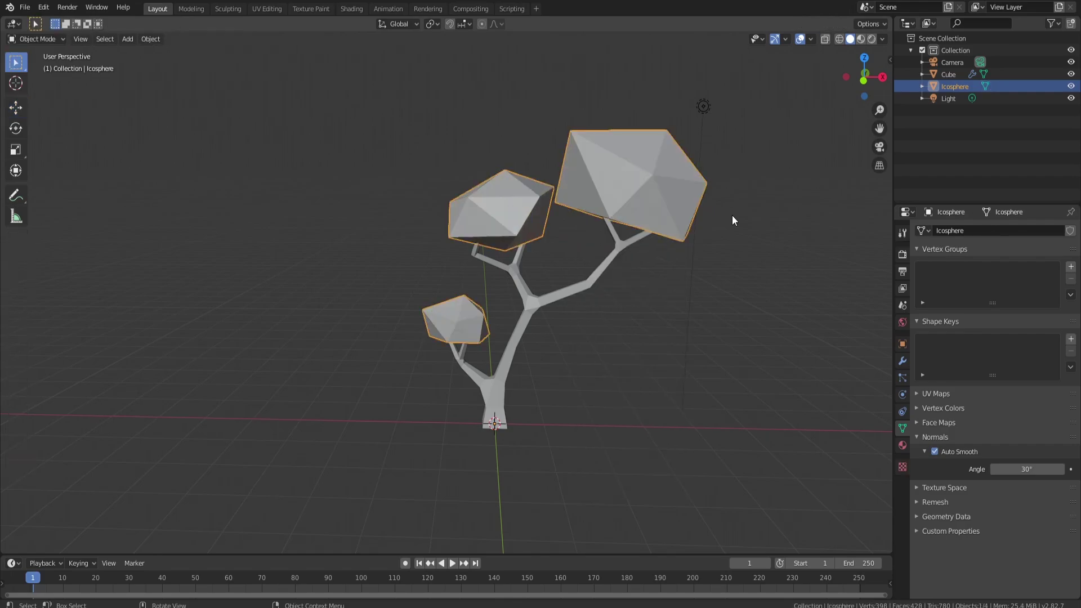
pyautogui.rightClick(637, 197)
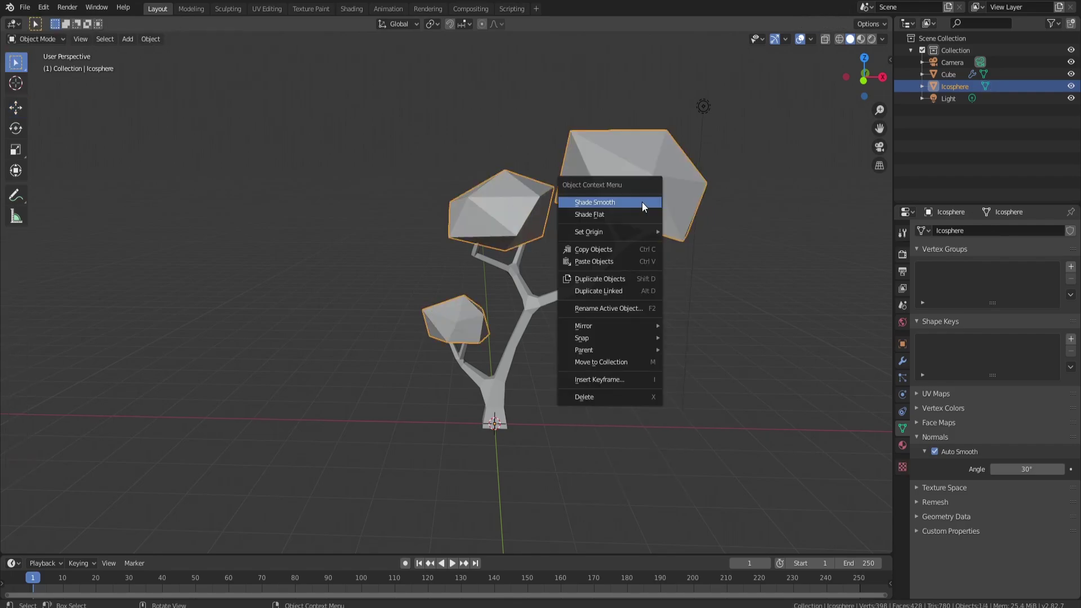
pyautogui.click(613, 205)
pyautogui.moveTo(530, 257); pyautogui.dragTo(685, 270, button='middle')
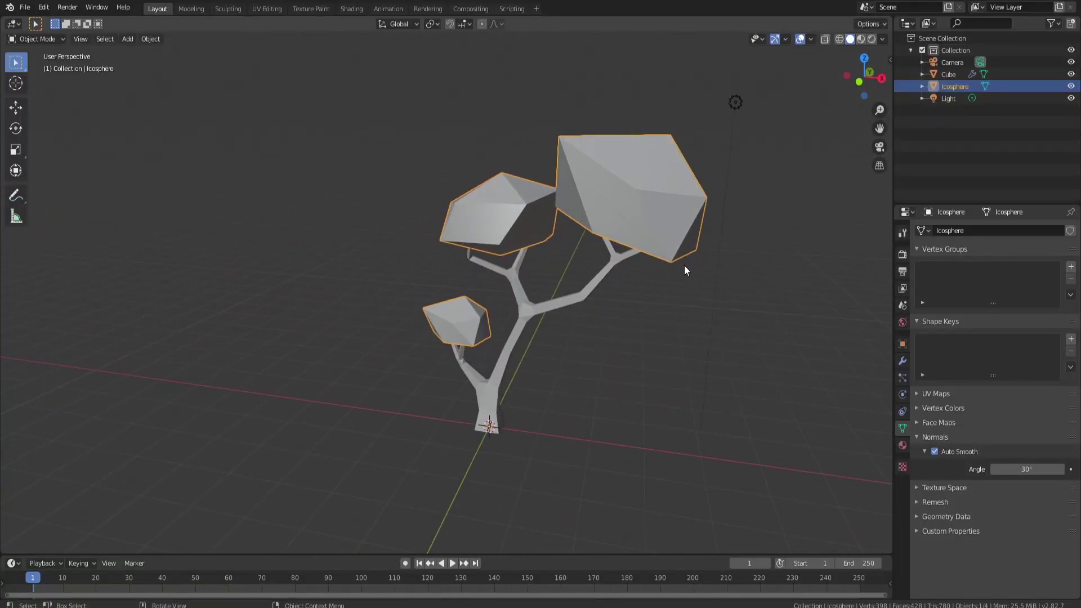
pyautogui.click(608, 267)
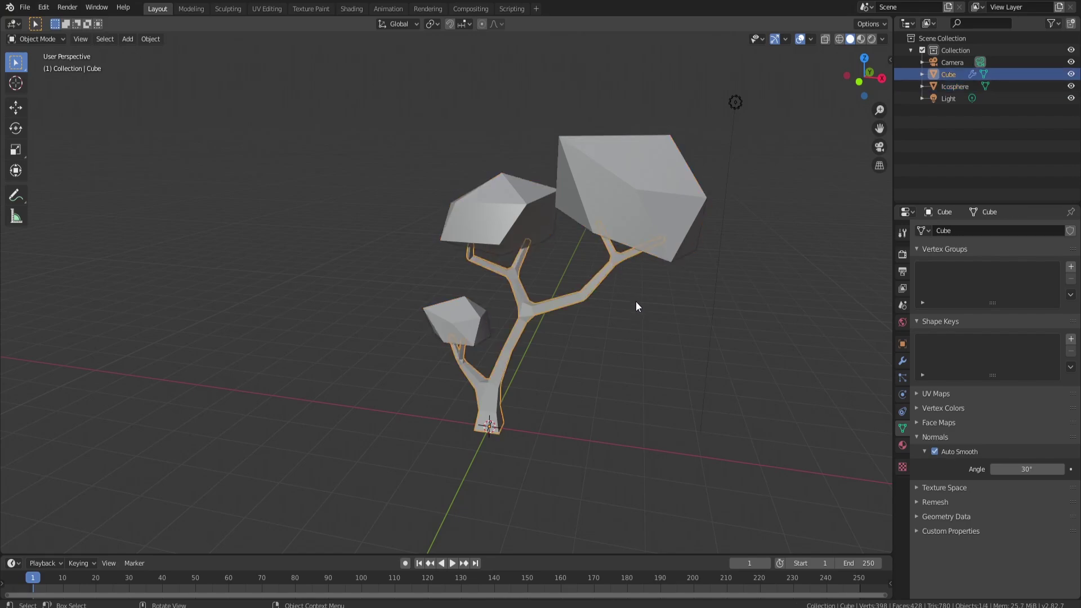
pyautogui.click(668, 200)
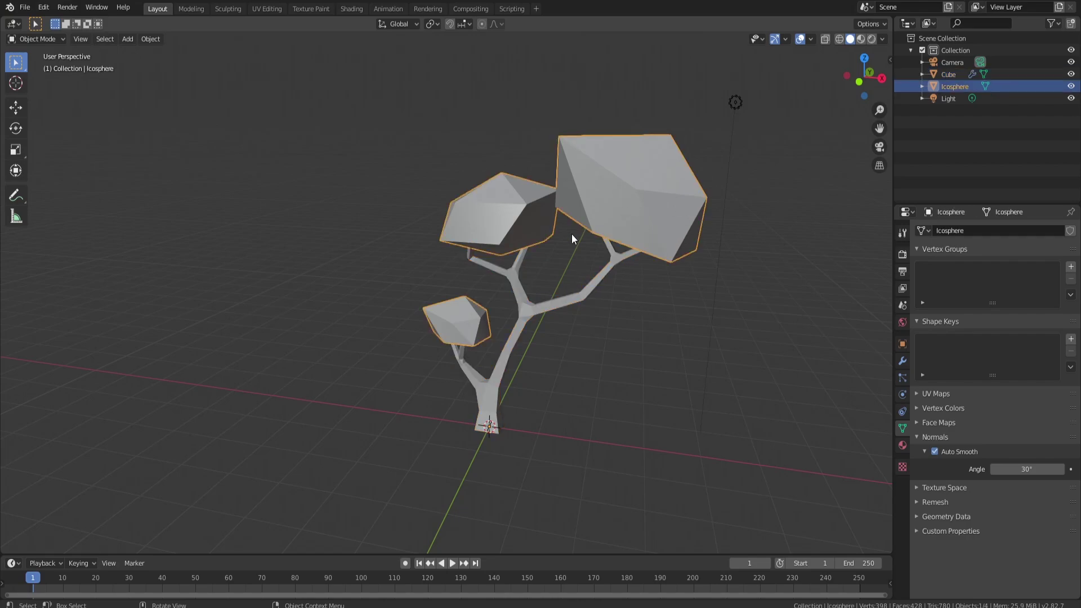
# Switch to the UV Editing workspace showing Color Grid.png, with circle select ready.
pyautogui.click(275, 9)
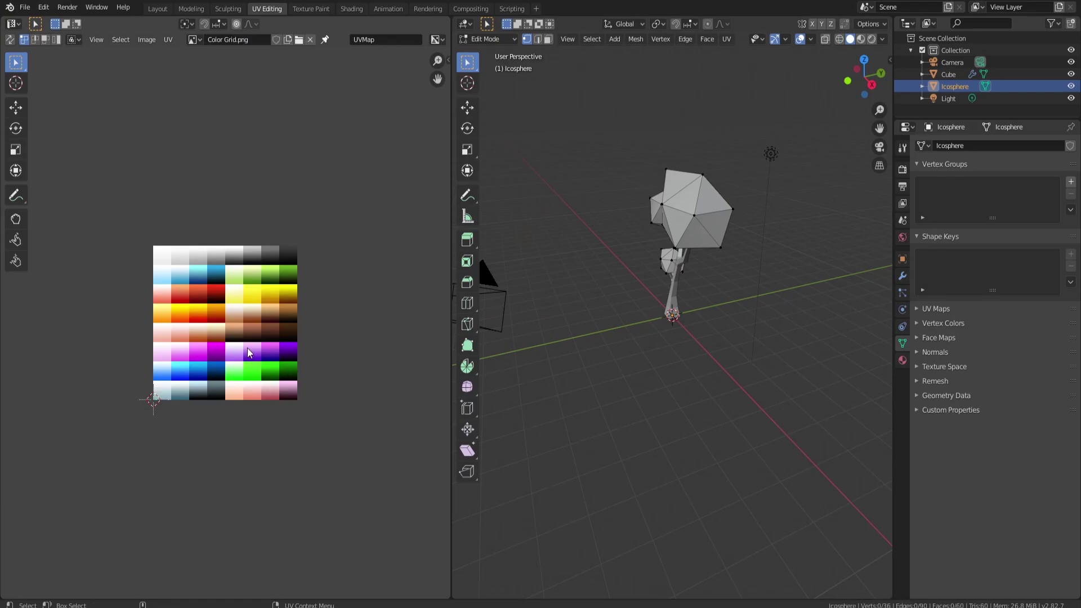
pyautogui.scroll(3, 248, 348)
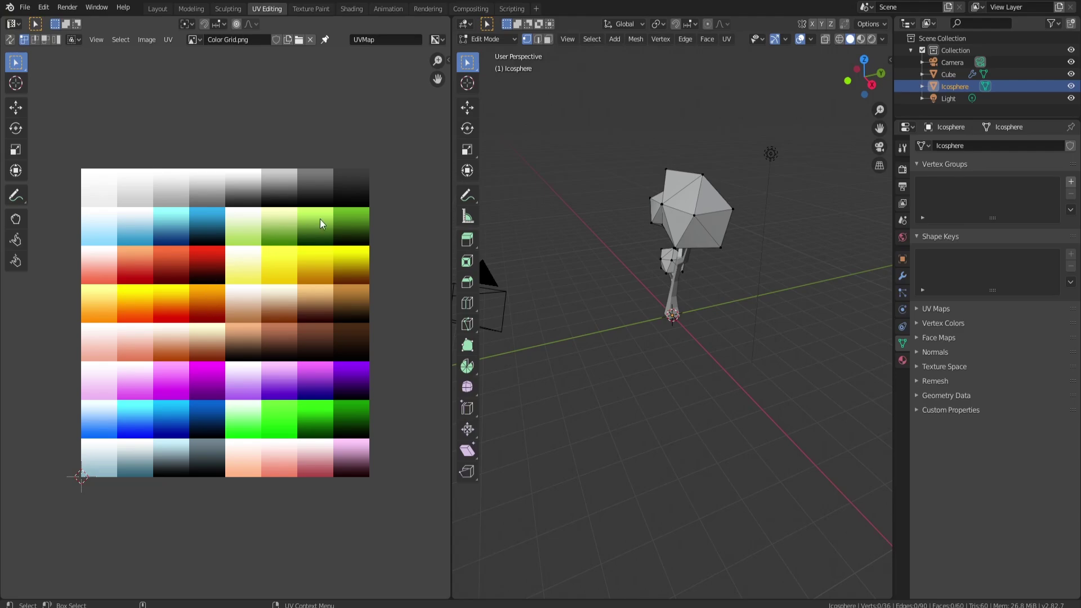
pyautogui.moveTo(637, 217)
pyautogui.mouseDown(button='middle')
pyautogui.moveTo(693, 209)
pyautogui.moveTo(616, 261)
pyautogui.moveTo(659, 251)
pyautogui.moveTo(679, 279)
pyautogui.mouseUp(button='middle')
pyautogui.press('c')
pyautogui.scroll(3, 683, 288)
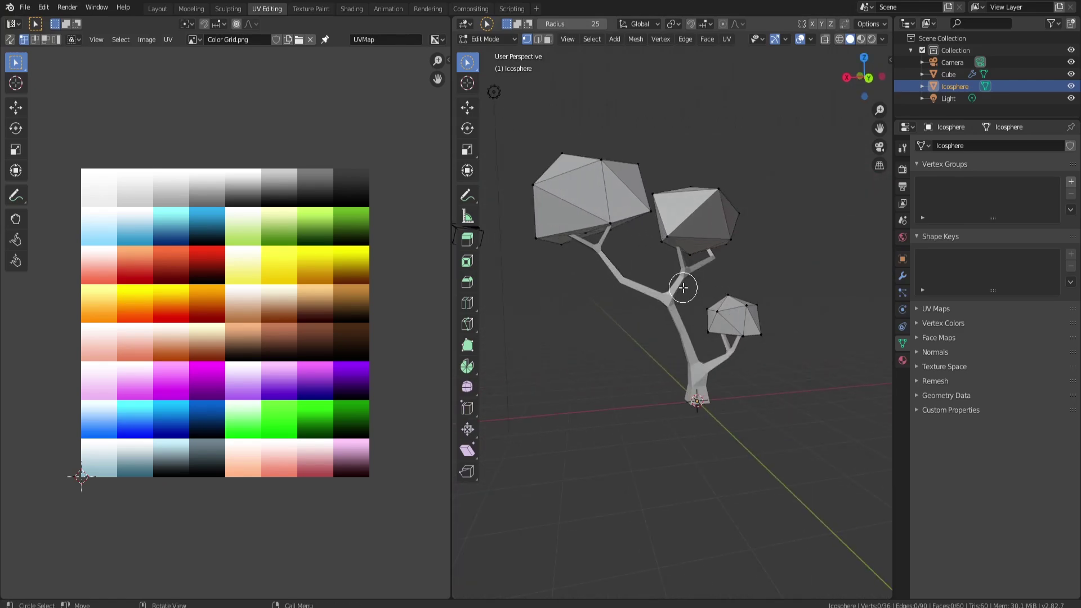
pyautogui.scroll(2, 683, 288)
# Project the canopy UVs from view and stack the small canopy's island onto the other.
pyautogui.press('a')
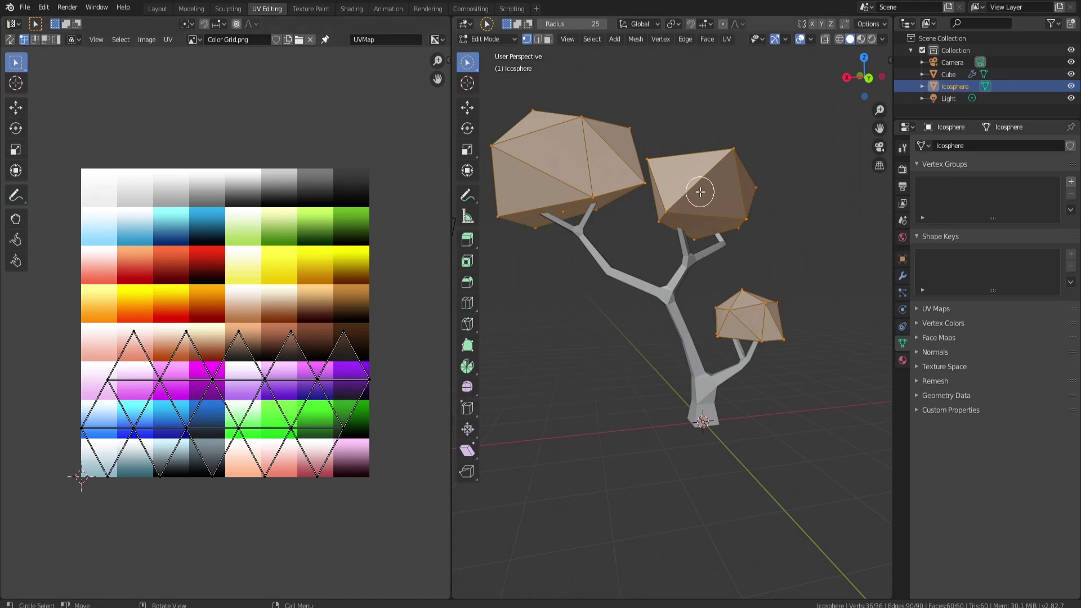
pyautogui.press('u')
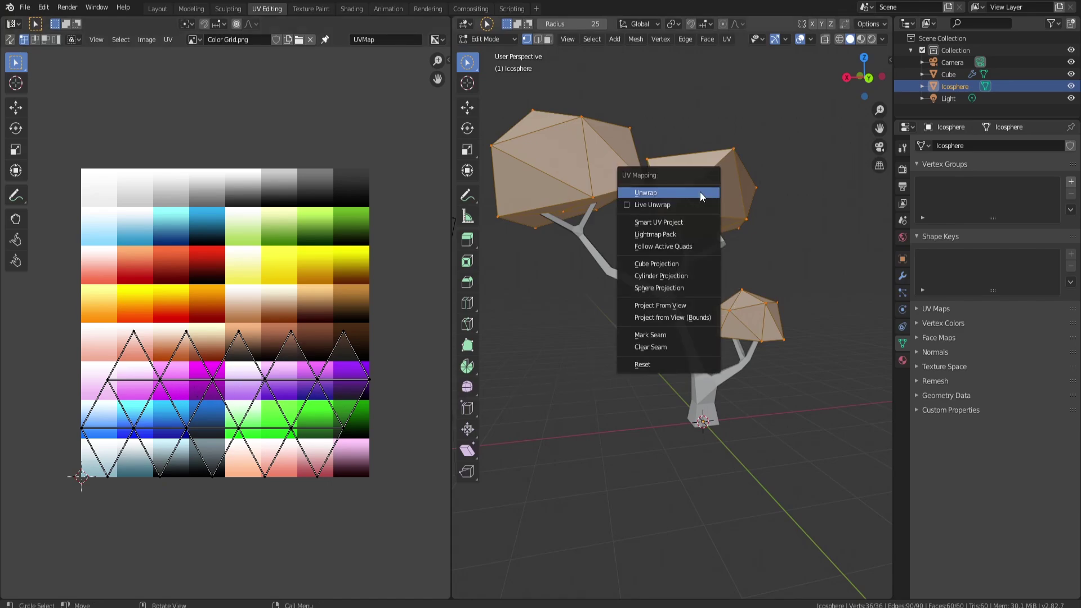
pyautogui.click(664, 314)
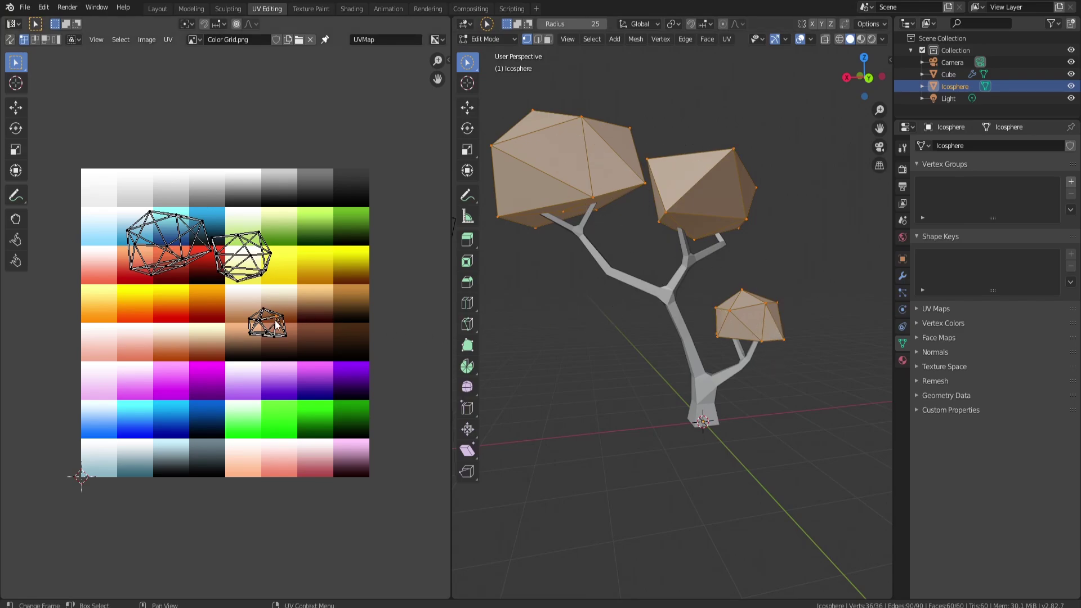
pyautogui.press('l')
pyautogui.press('g')
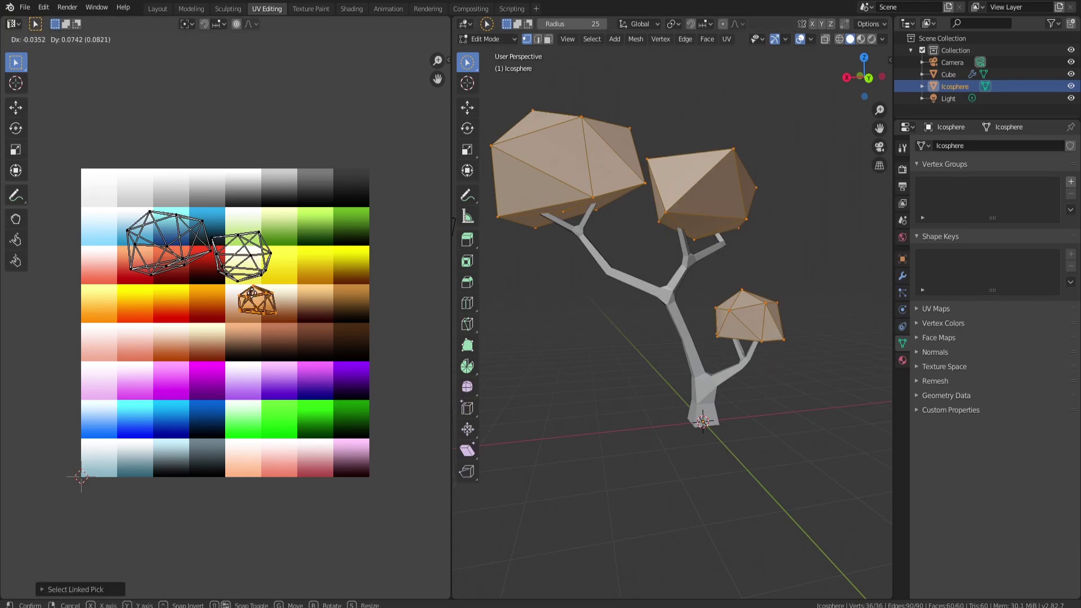
pyautogui.click(243, 263)
pyautogui.hotkey('alt', 'a')
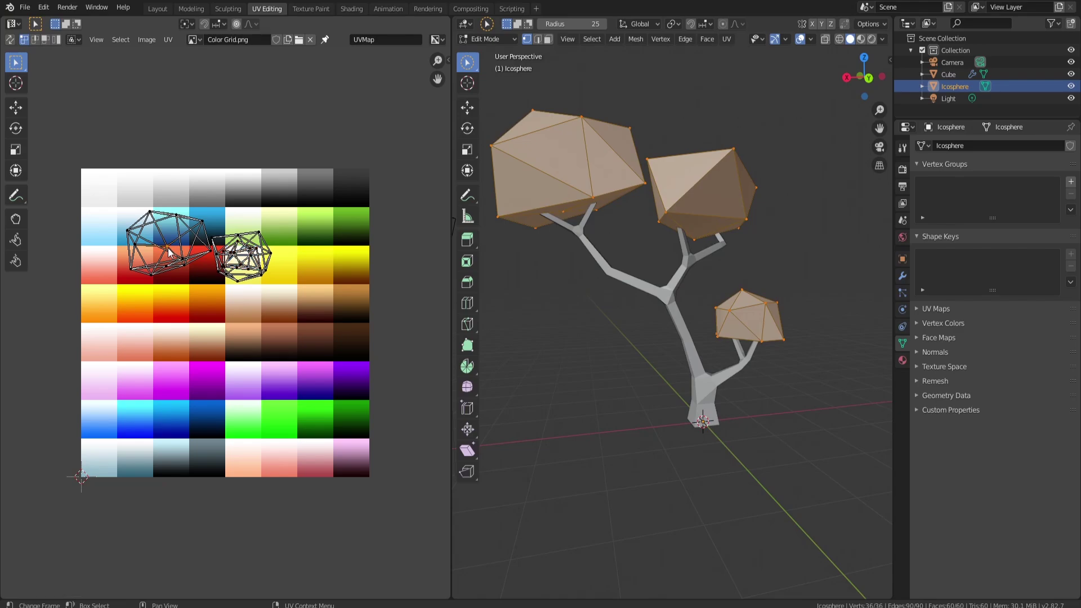
# Shrink the large canopy's UV island and move it toward a green swatch.
pyautogui.press('l')
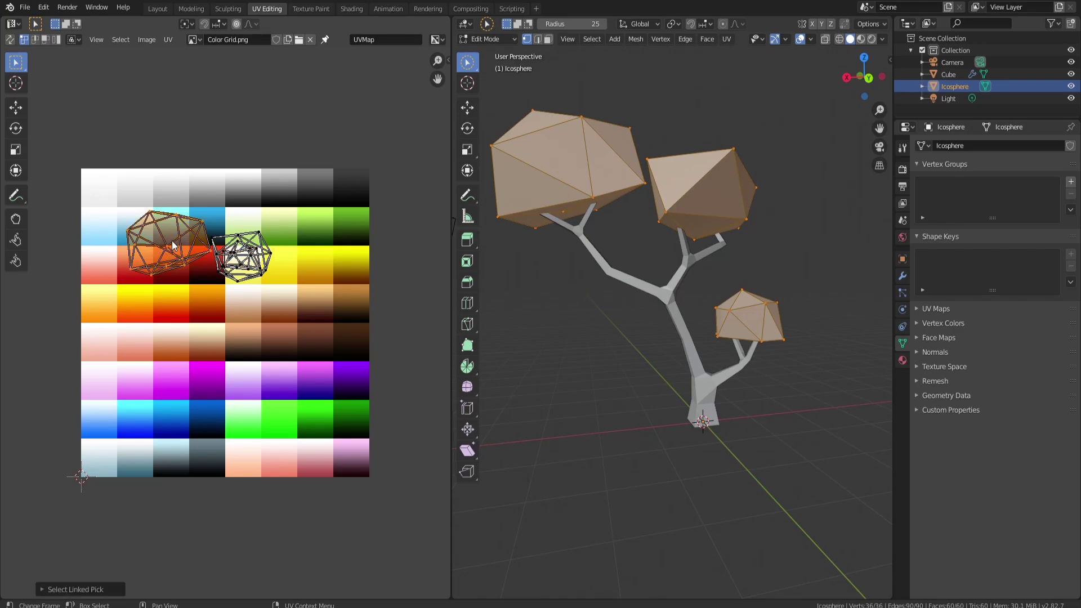
pyautogui.press('g')
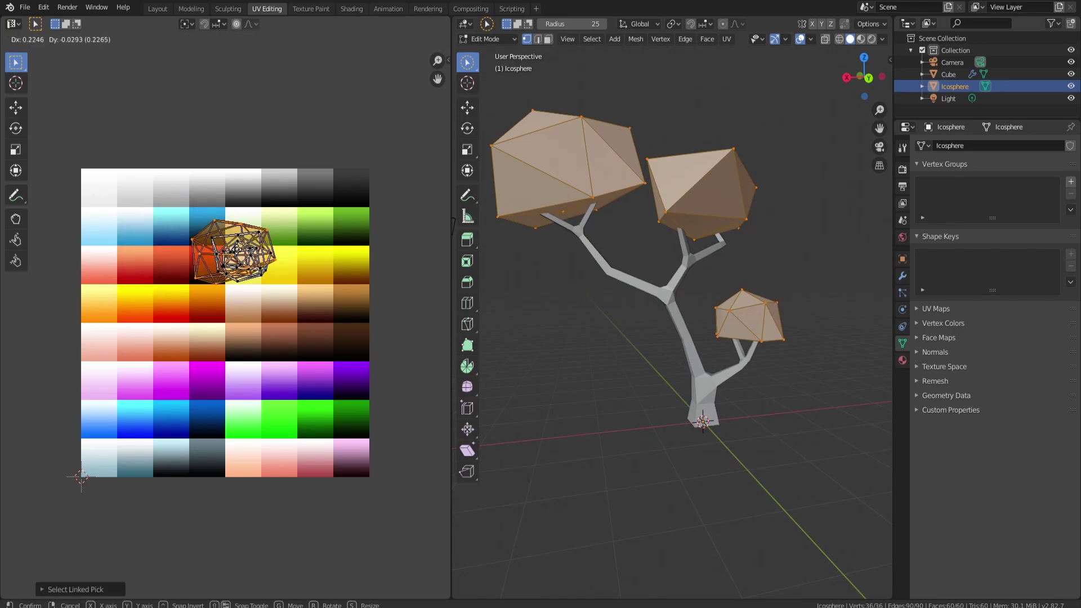
pyautogui.click(255, 264)
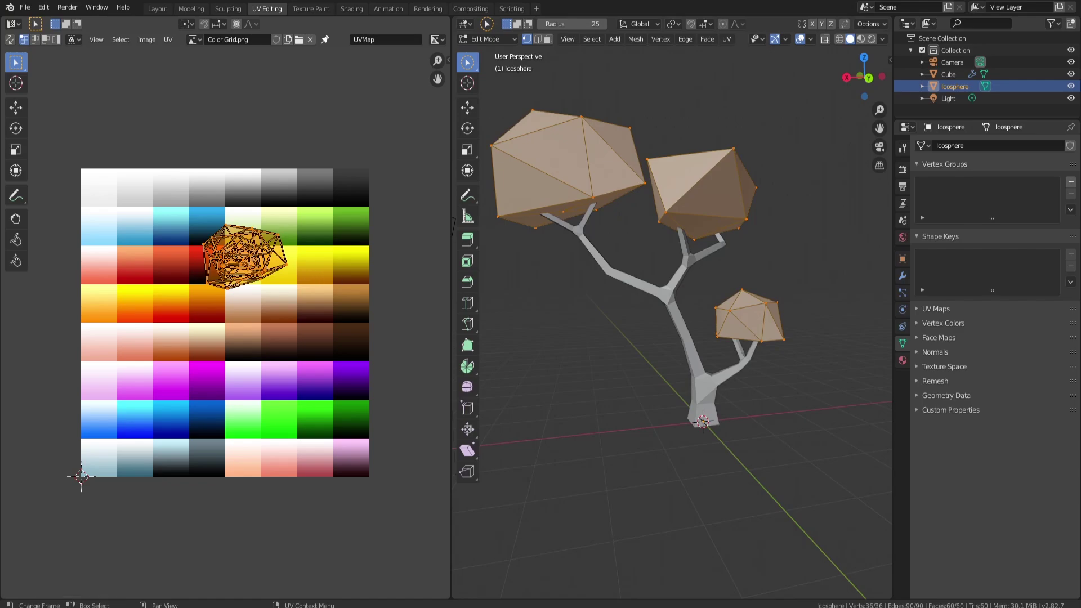
pyautogui.press('s')
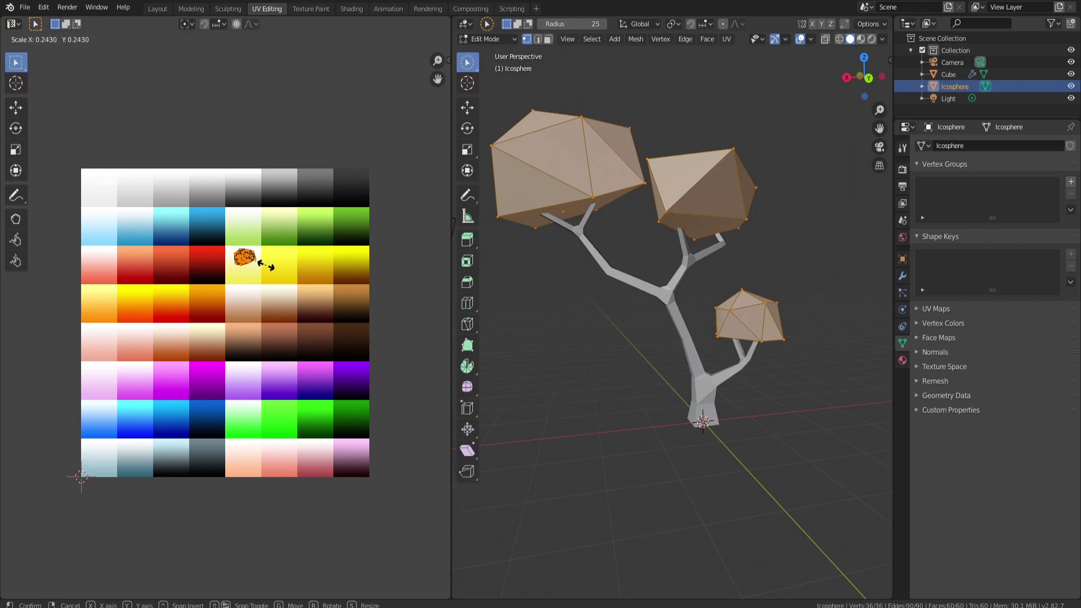
pyautogui.click(267, 265)
pyautogui.press('g')
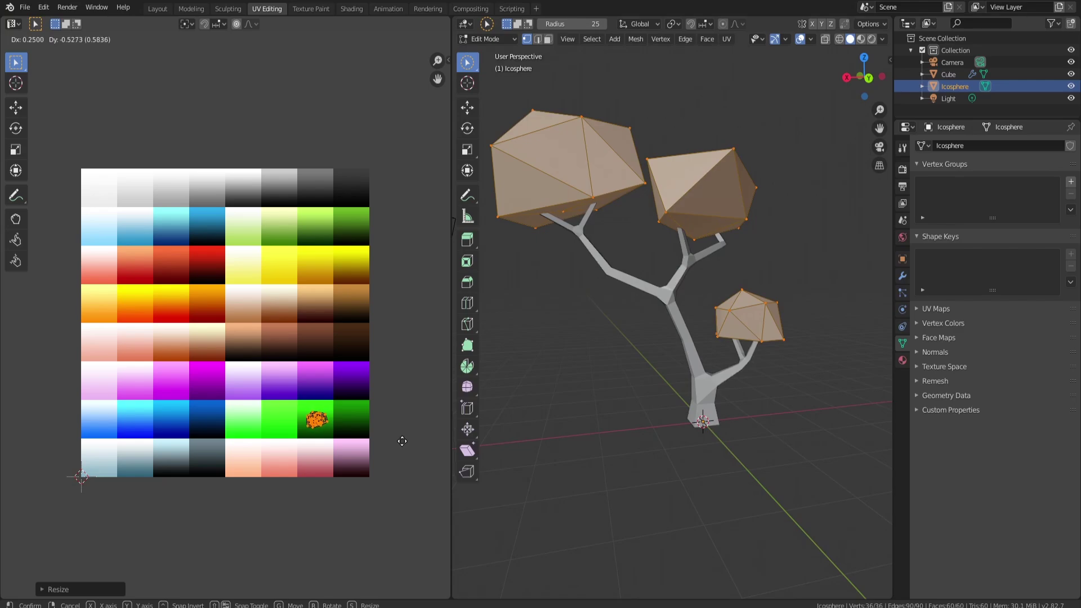
# Place the UVs on green and give the canopies a new material textured with Color Grid.png.
pyautogui.click(402, 441)
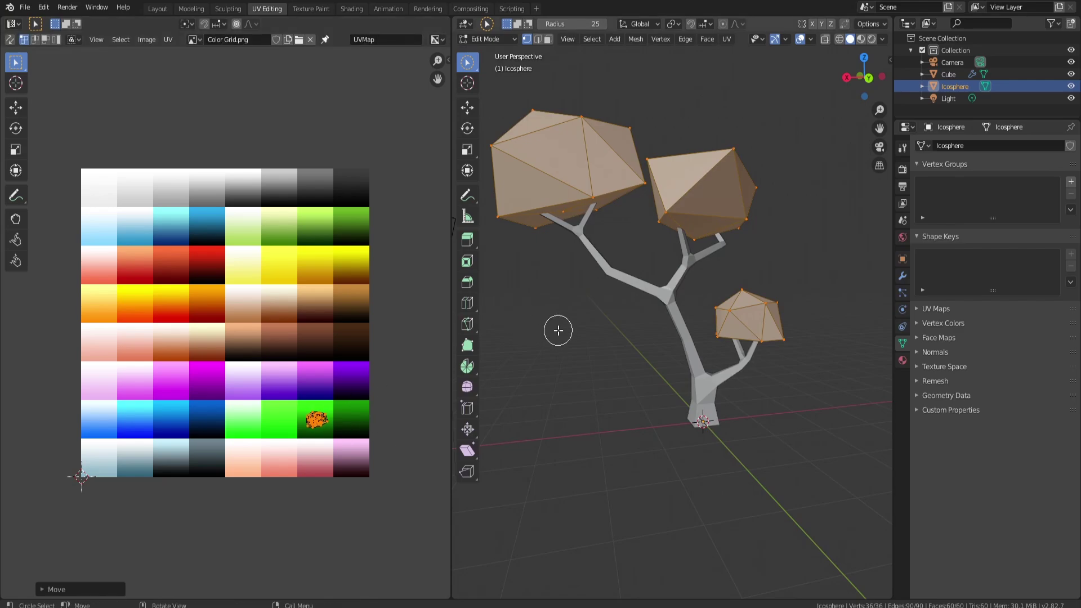
pyautogui.click(904, 360)
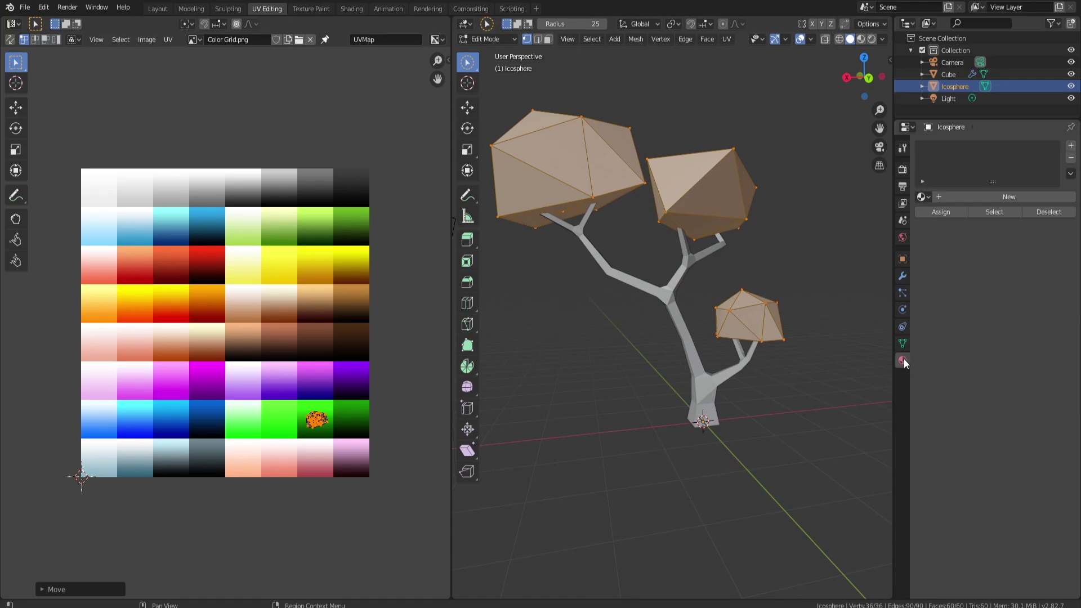
pyautogui.click(989, 195)
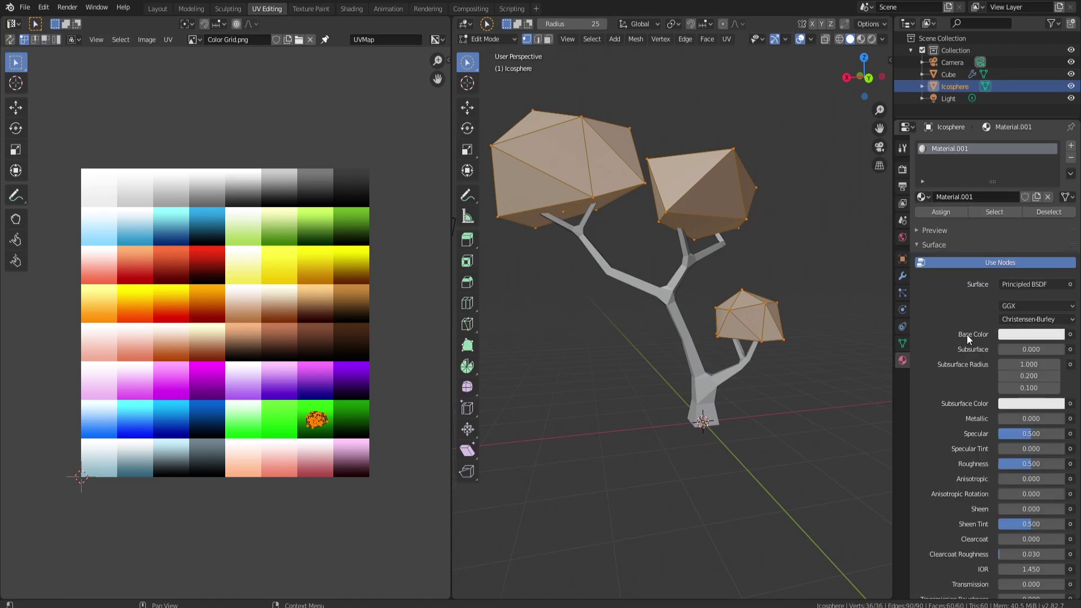
pyautogui.click(1070, 334)
pyautogui.click(844, 415)
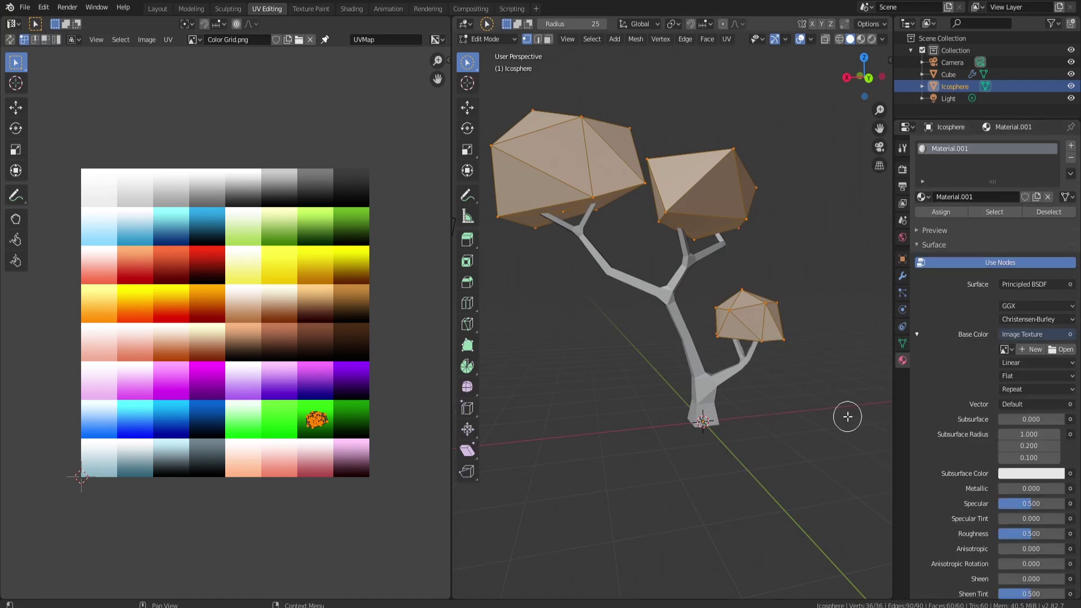
pyautogui.click(1005, 349)
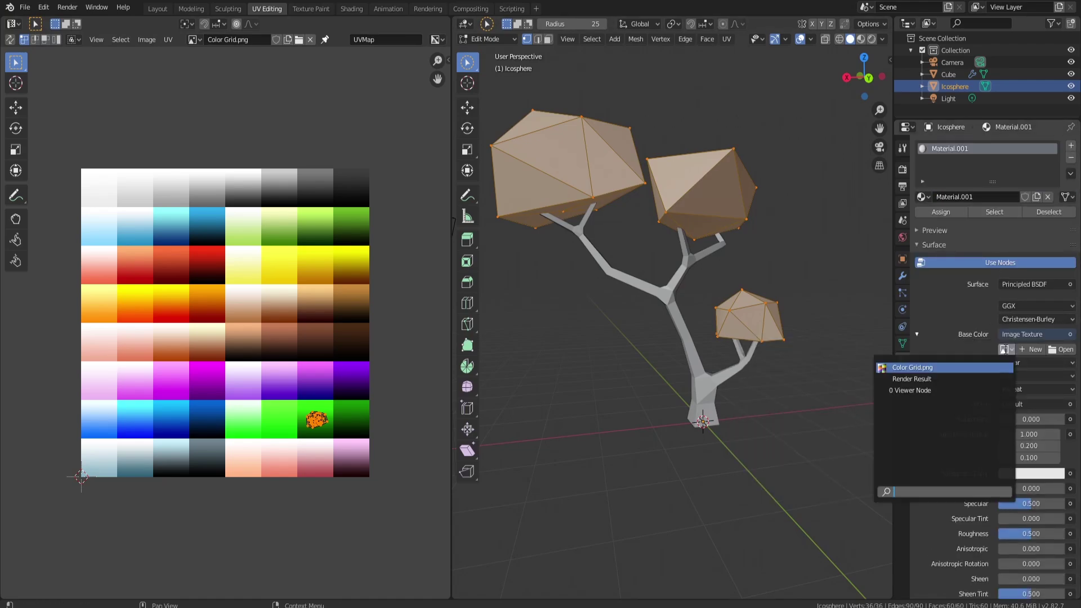
pyautogui.click(904, 368)
# Switch the viewport to Material Preview and return to Object Mode.
pyautogui.press('z')
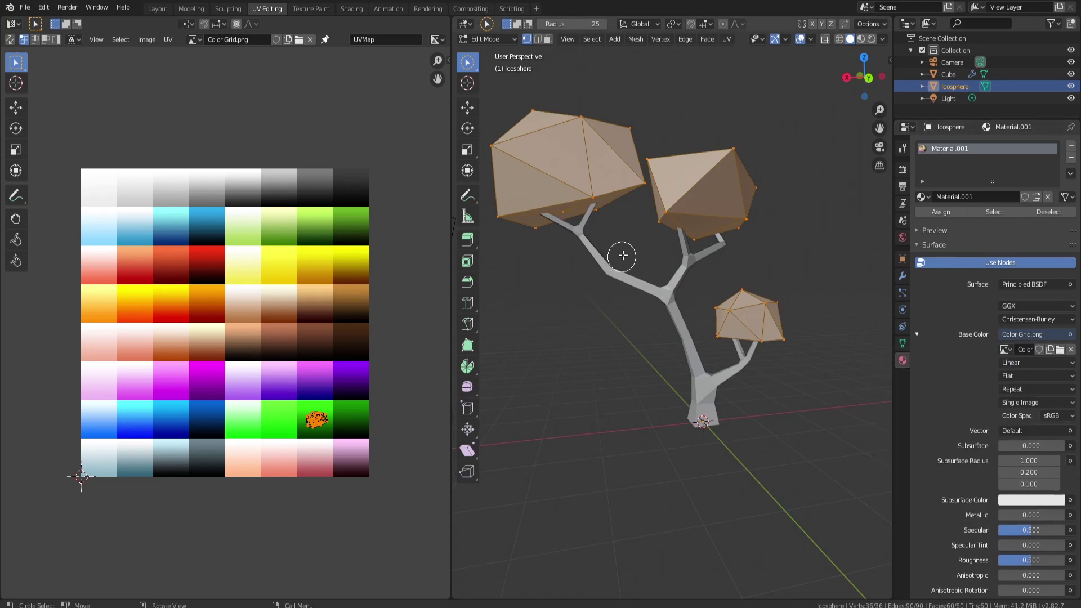
pyautogui.click(629, 311)
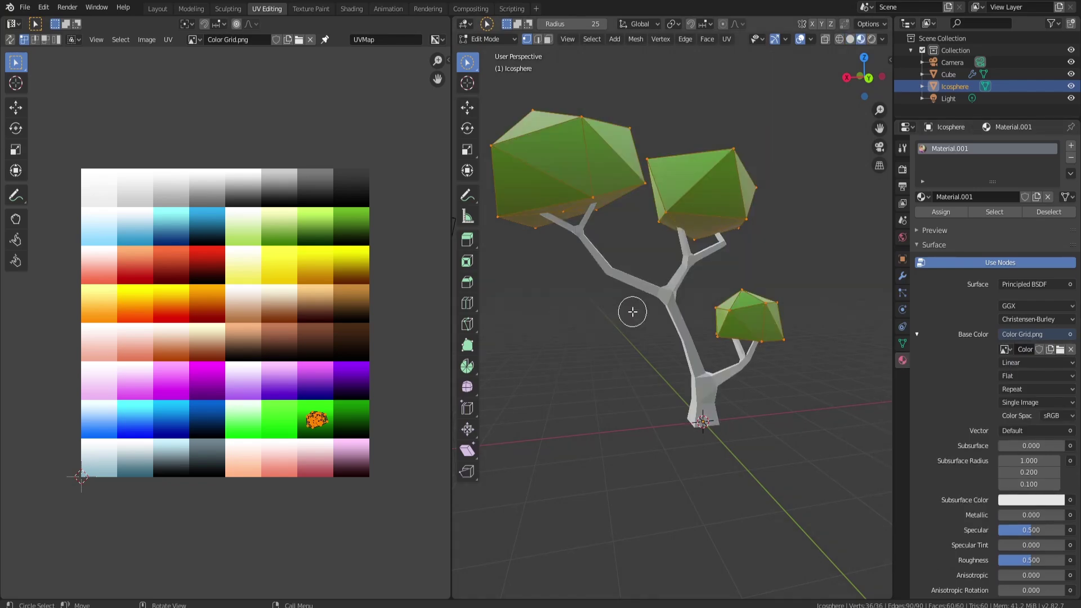
pyautogui.press('Tab')
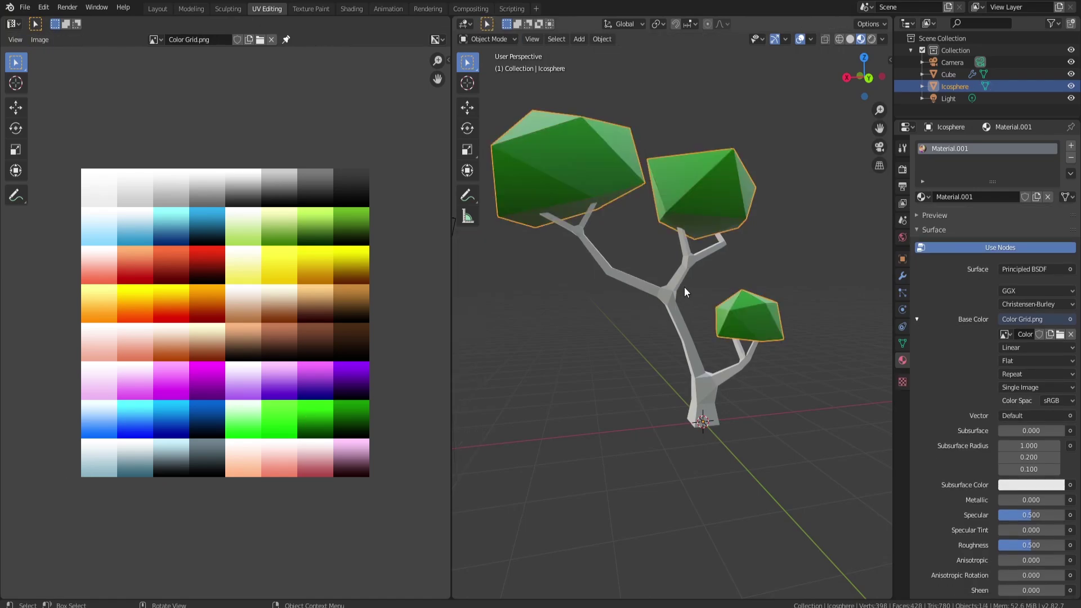
pyautogui.moveTo(685, 286)
pyautogui.mouseDown(button='middle')
pyautogui.moveTo(647, 316)
pyautogui.moveTo(548, 326)
pyautogui.moveTo(487, 314)
pyautogui.moveTo(652, 325)
pyautogui.moveTo(674, 291)
pyautogui.moveTo(550, 281)
pyautogui.moveTo(591, 261)
pyautogui.moveTo(603, 212)
pyautogui.moveTo(579, 222)
pyautogui.moveTo(562, 254)
pyautogui.mouseUp(button='middle')
# Select the trunk Cube and apply its Skin modifier to make the geometry real.
pyautogui.press('Tab')
pyautogui.press('c')
pyautogui.press('Tab')
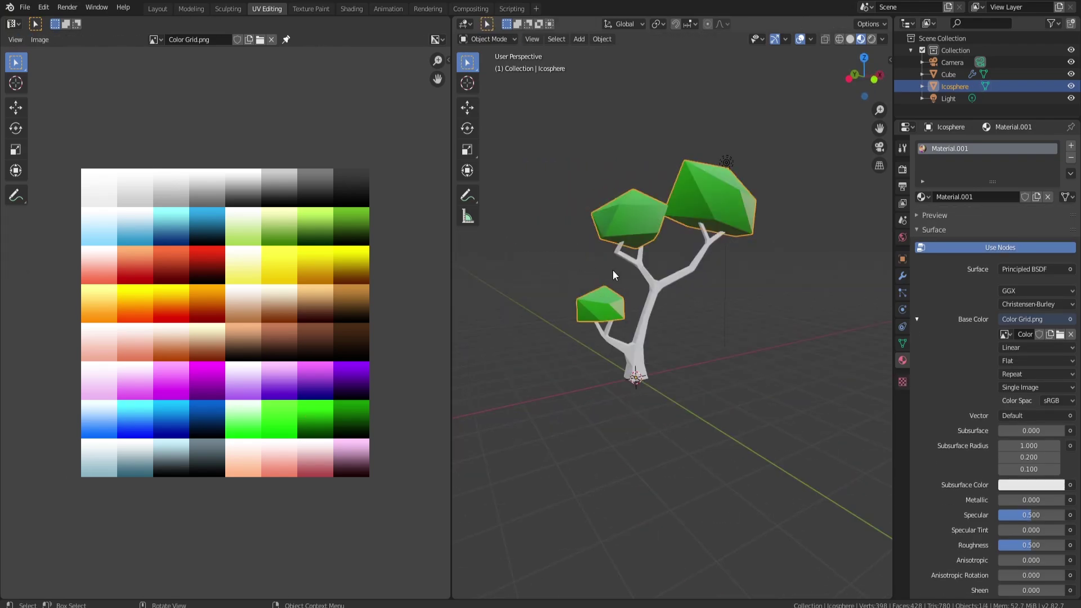
pyautogui.click(651, 279)
pyautogui.press('Tab')
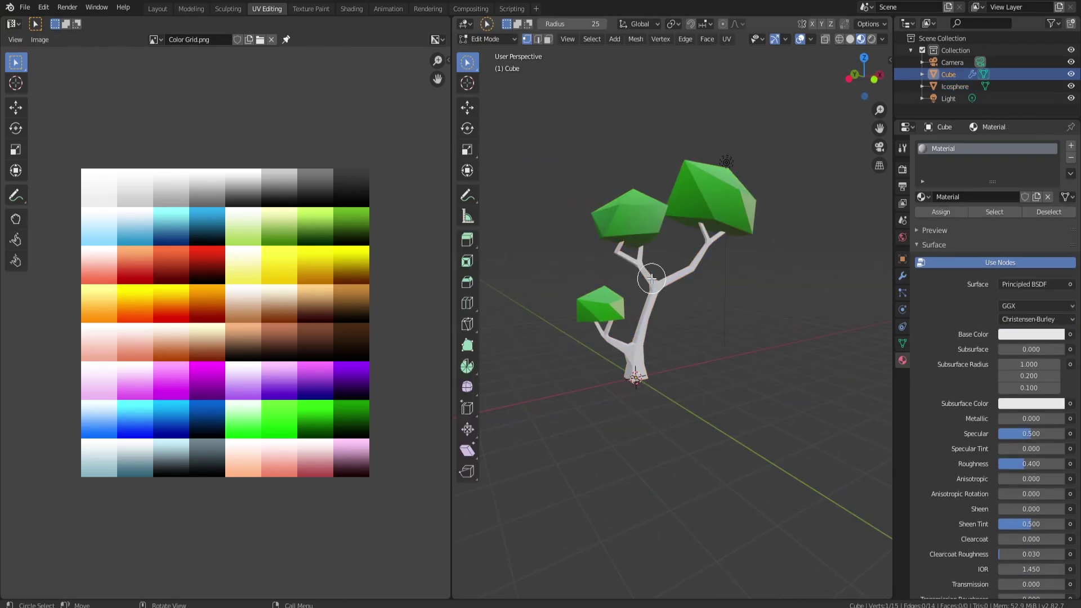
pyautogui.press('Tab')
pyautogui.click(903, 276)
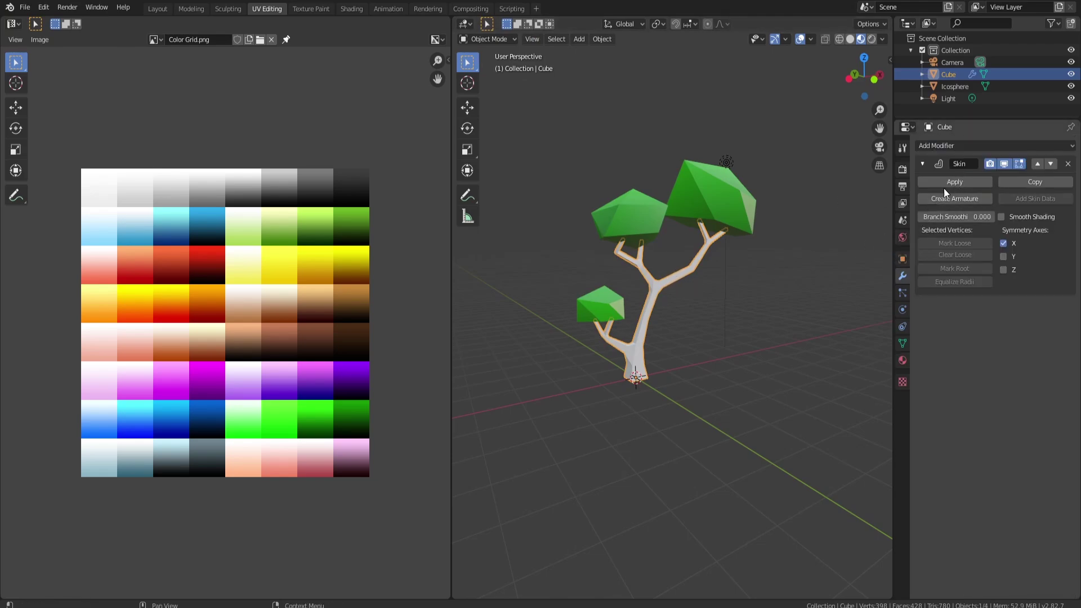
pyautogui.click(965, 181)
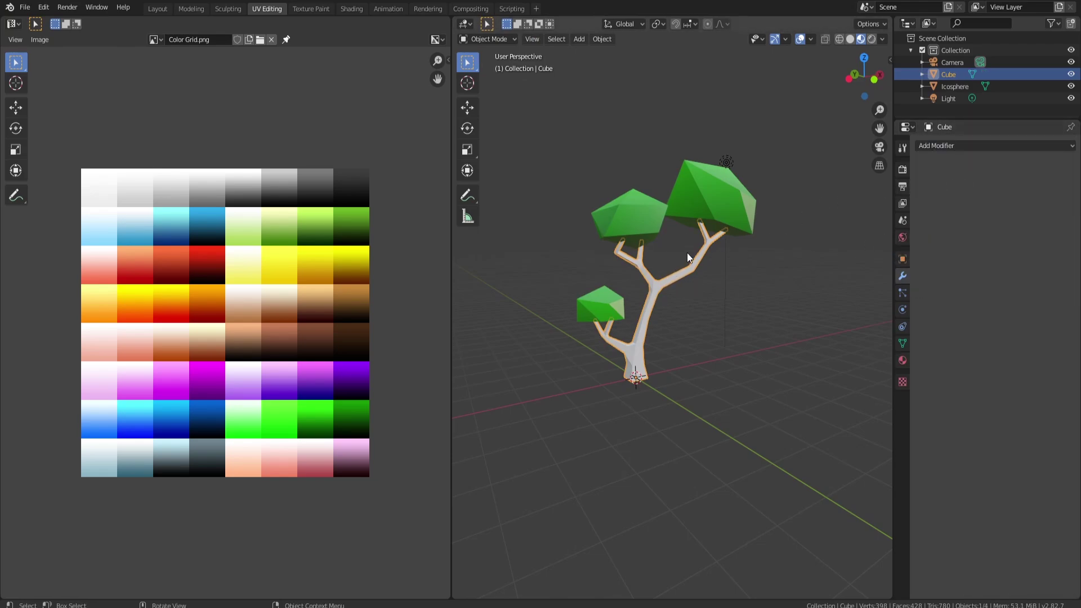
# Select the whole trunk mesh and unwrap its UVs with Project From View.
pyautogui.press('Tab')
pyautogui.press('c')
pyautogui.press('a')
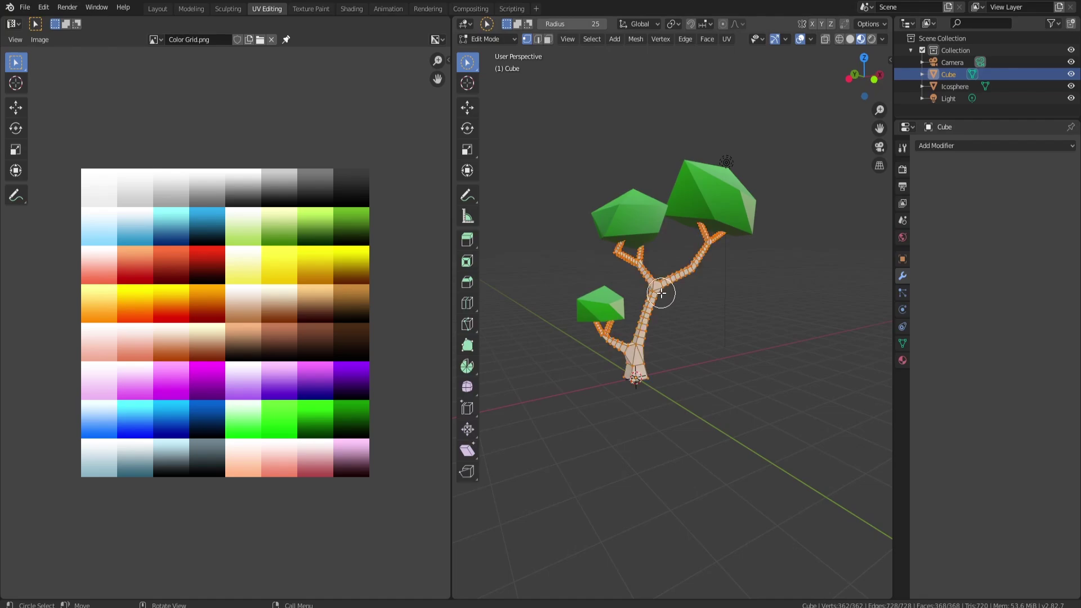
pyautogui.press('u')
pyautogui.click(610, 300)
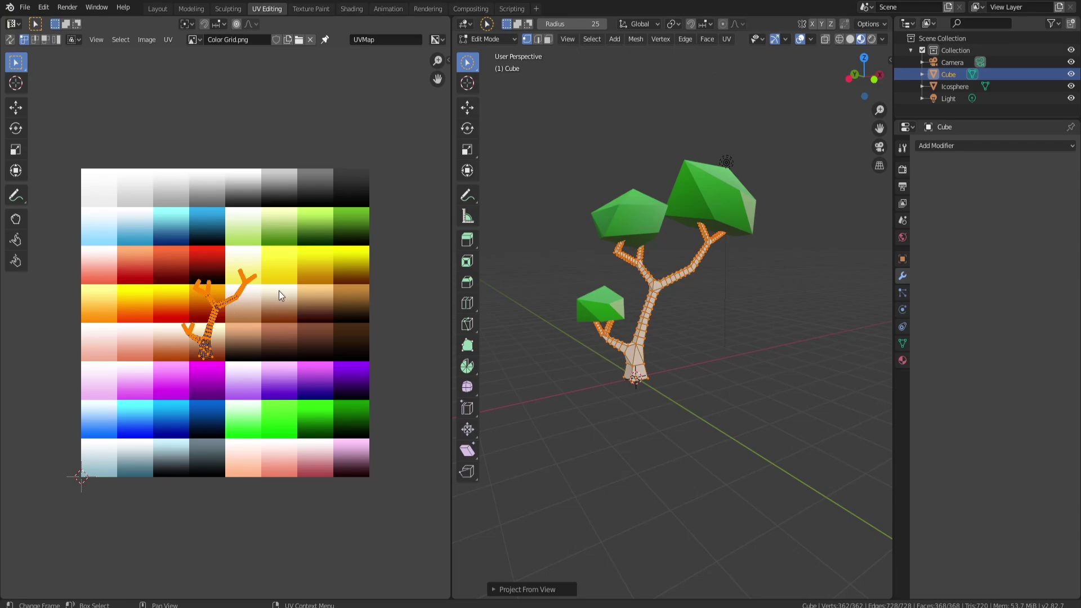
# Shrink the trunk UVs to a tiny cluster and move them onto a brown Color Grid square.
pyautogui.press('s')
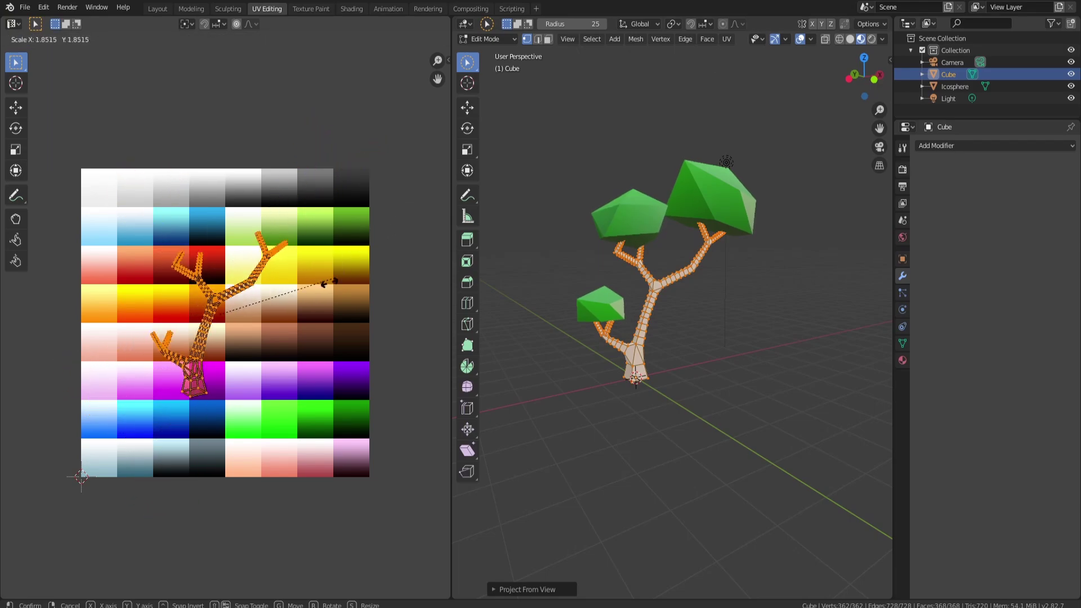
pyautogui.click(330, 307)
pyautogui.press('s')
pyautogui.press('x')
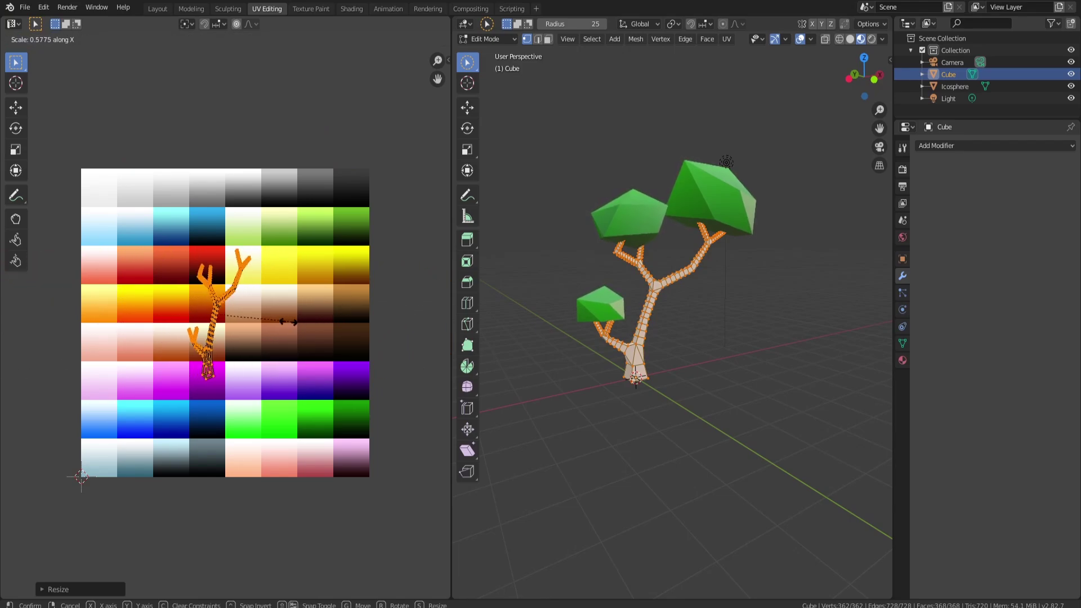
pyautogui.click(269, 317)
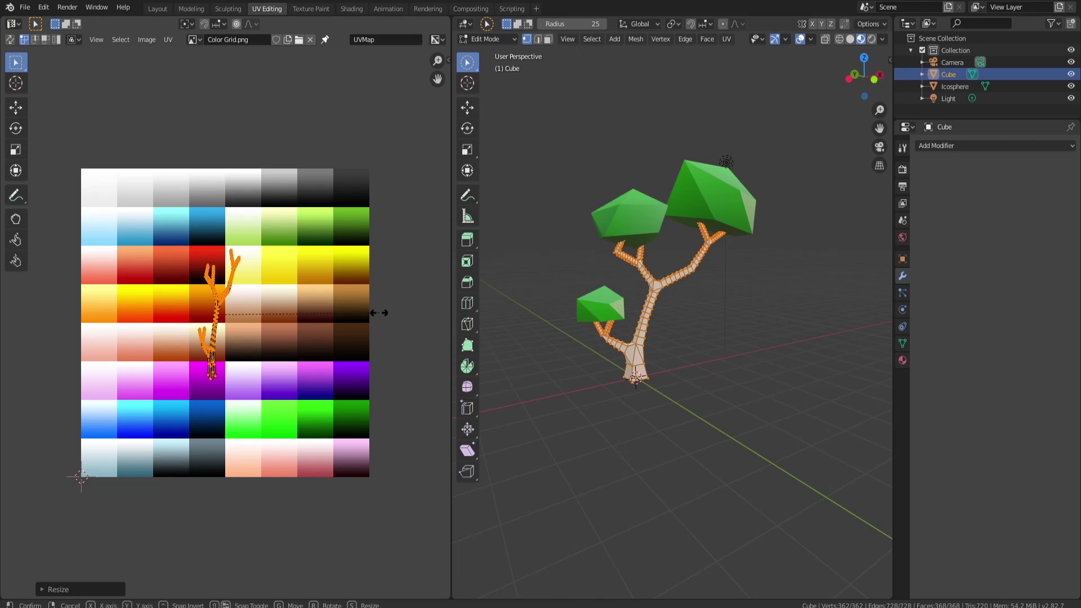
pyautogui.press('s')
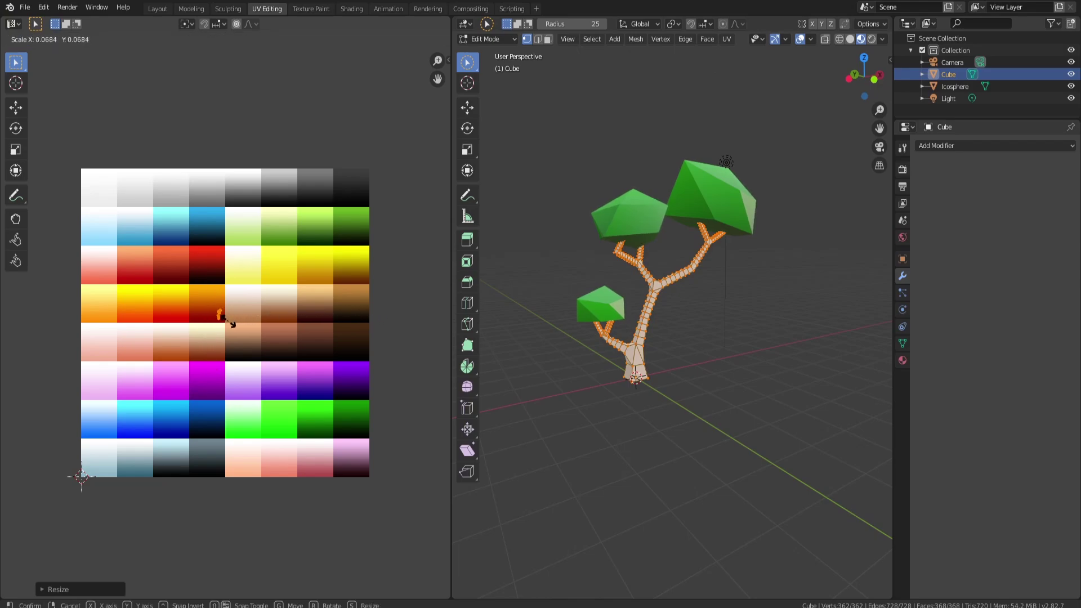
pyautogui.click(228, 322)
pyautogui.press('g')
pyautogui.click(271, 340)
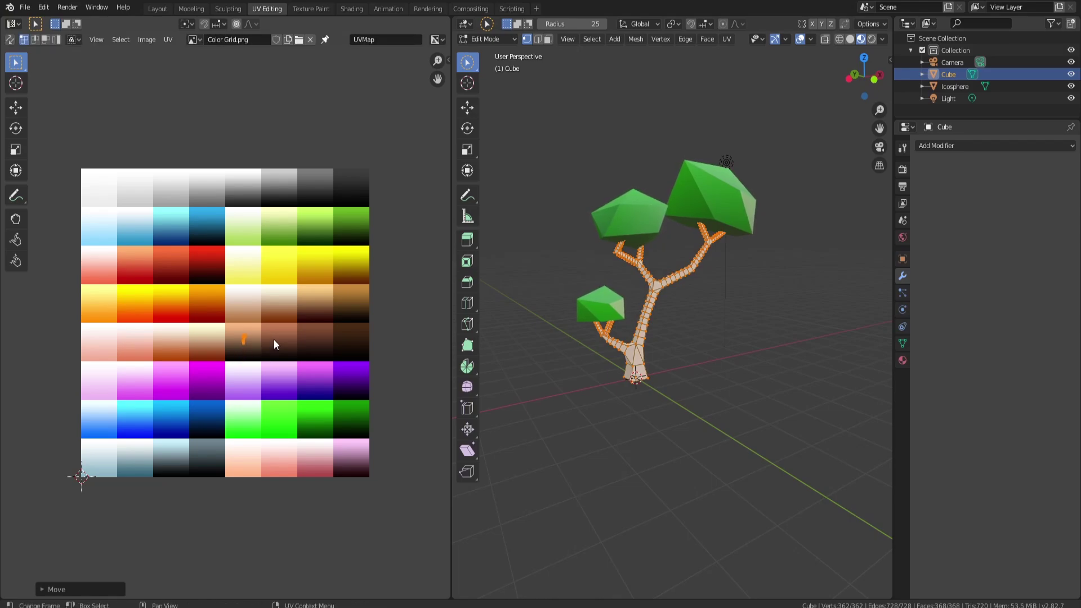
# Set the trunk material's Base Color to an Image Texture using Color Grid.png.
pyautogui.click(903, 359)
pyautogui.click(1070, 334)
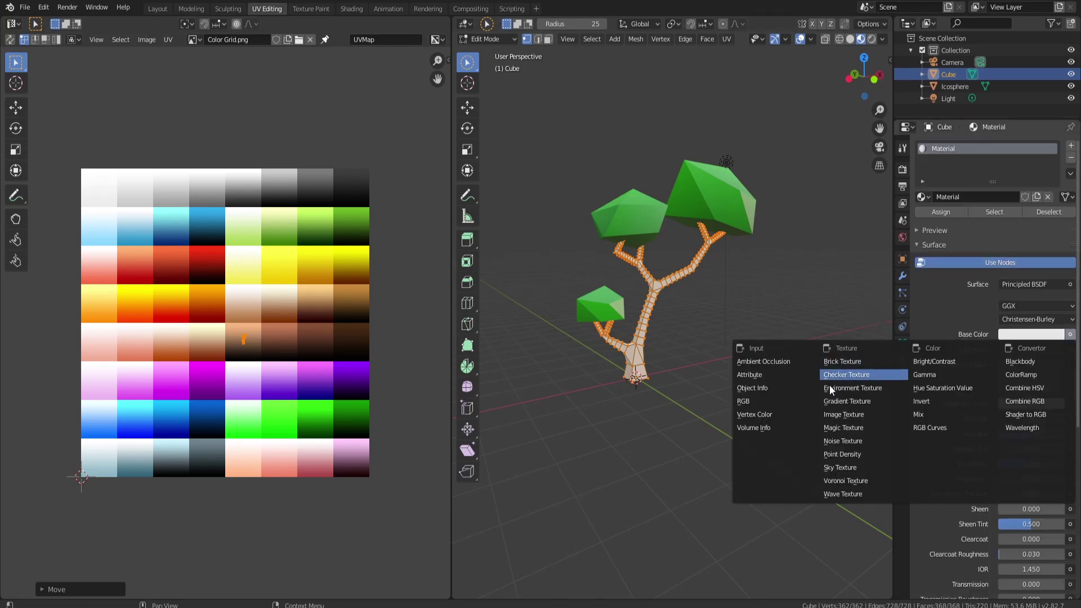
pyautogui.click(848, 414)
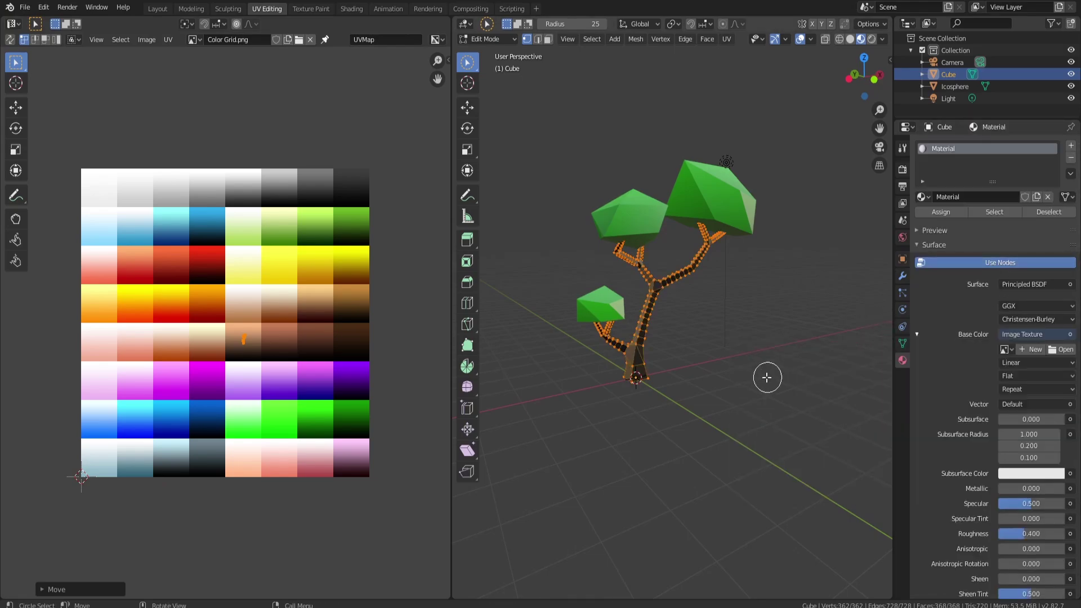
pyautogui.click(1006, 349)
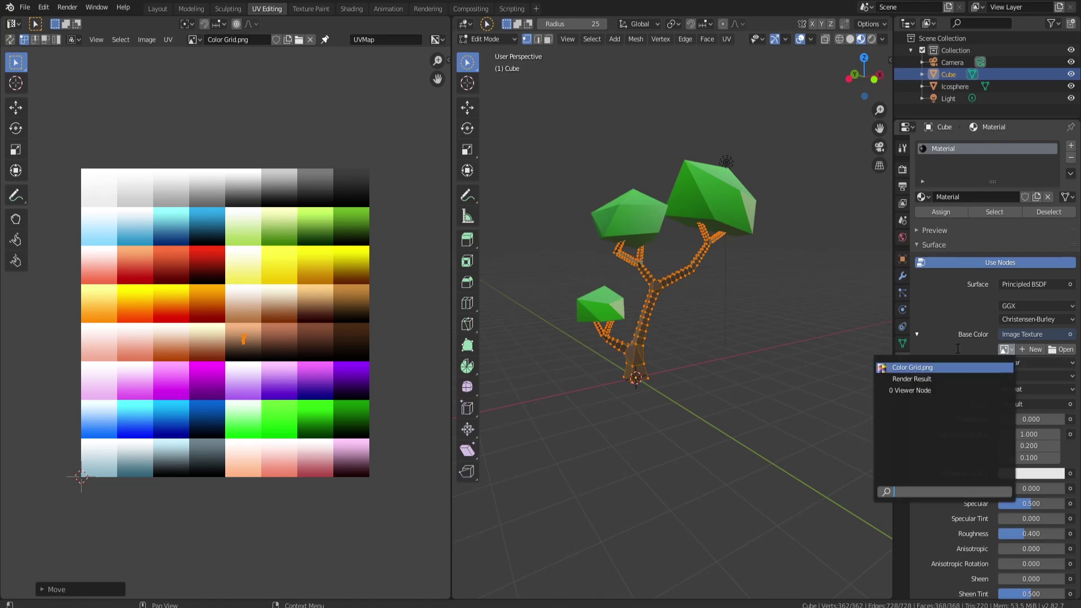
pyautogui.click(898, 368)
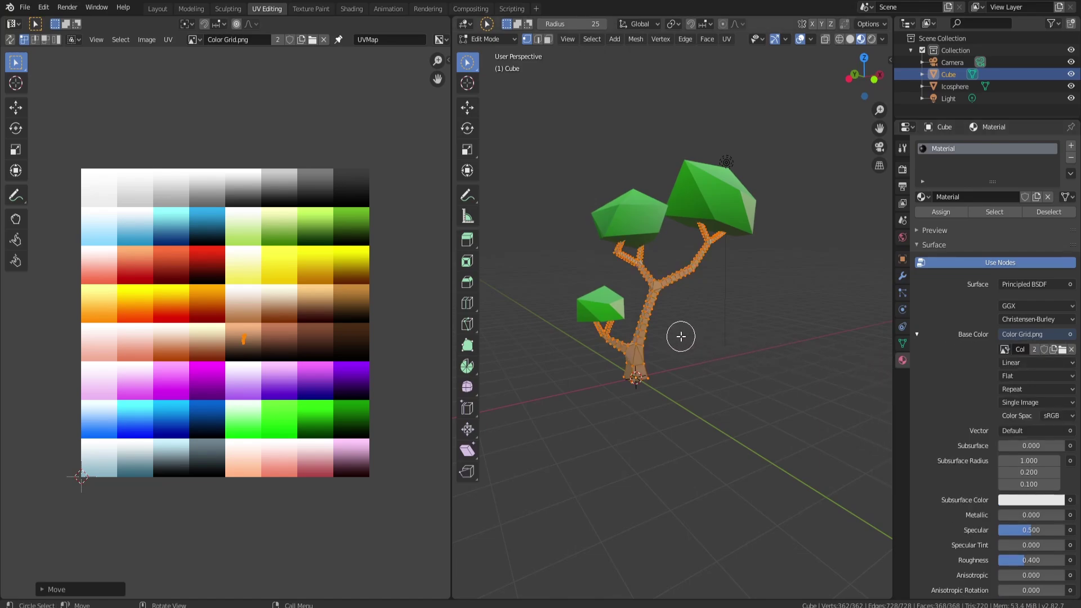
# Join the canopy Icosphere into the trunk Cube with Ctrl+J and switch to the Layout workspace.
pyautogui.press('Tab')
pyautogui.moveTo(742, 285); pyautogui.dragTo(695, 280, button='middle')
pyautogui.click(709, 369)
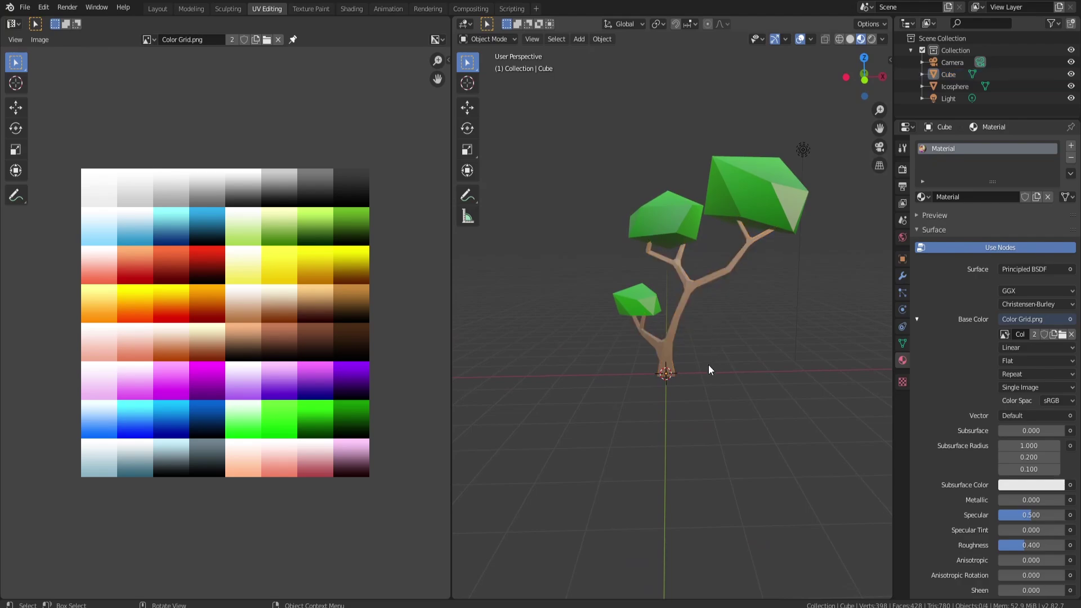
pyautogui.moveTo(767, 338)
pyautogui.mouseDown(button='middle')
pyautogui.moveTo(542, 341)
pyautogui.moveTo(766, 342)
pyautogui.mouseUp(button='middle')
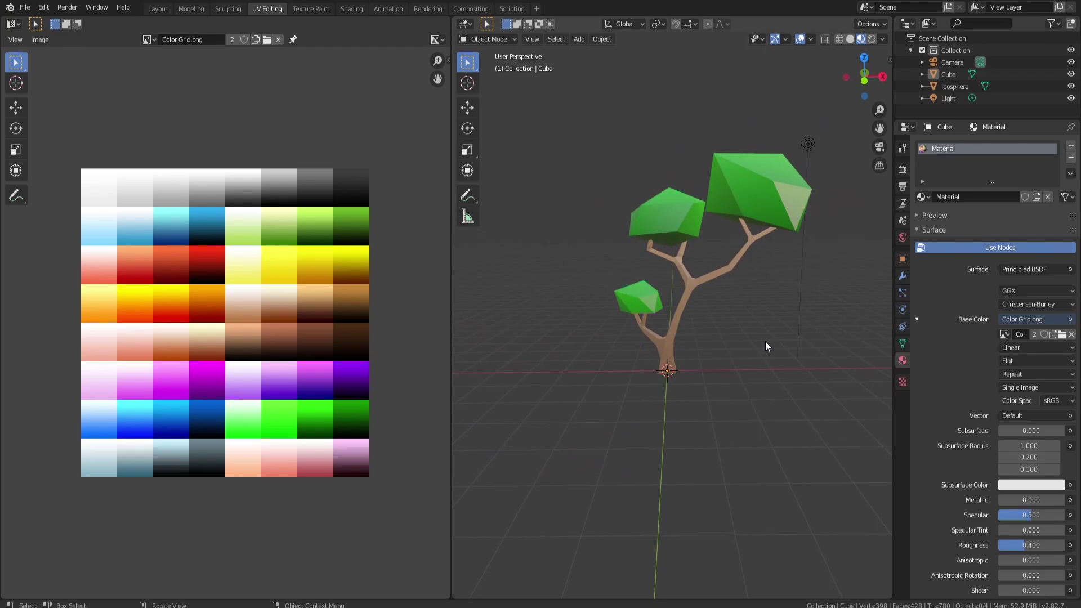
pyautogui.click(748, 208)
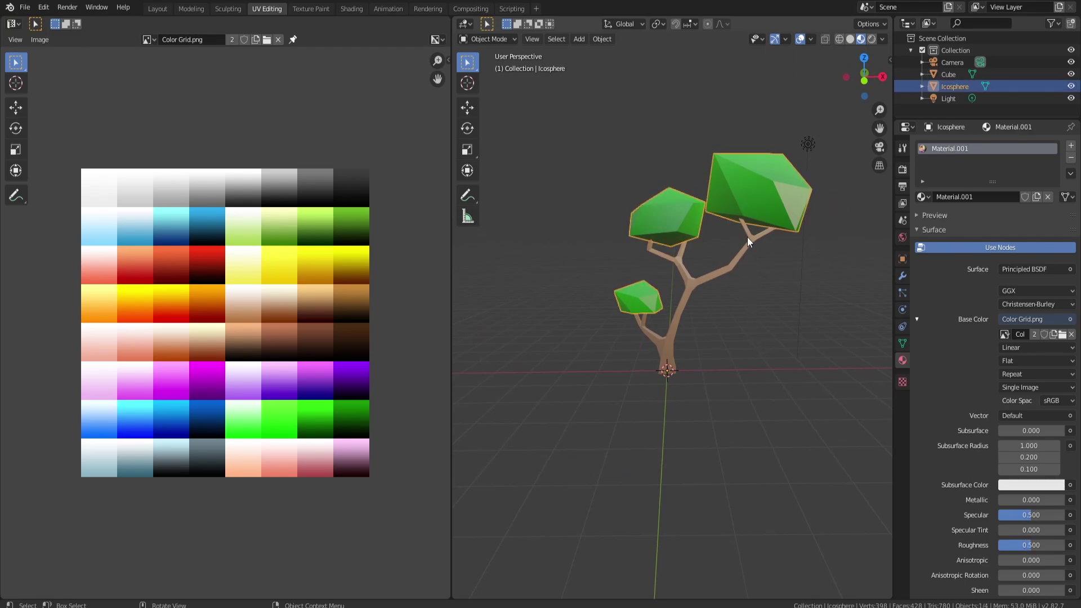
pyautogui.keyDown('shift'); pyautogui.click(752, 239); pyautogui.keyUp('shift')
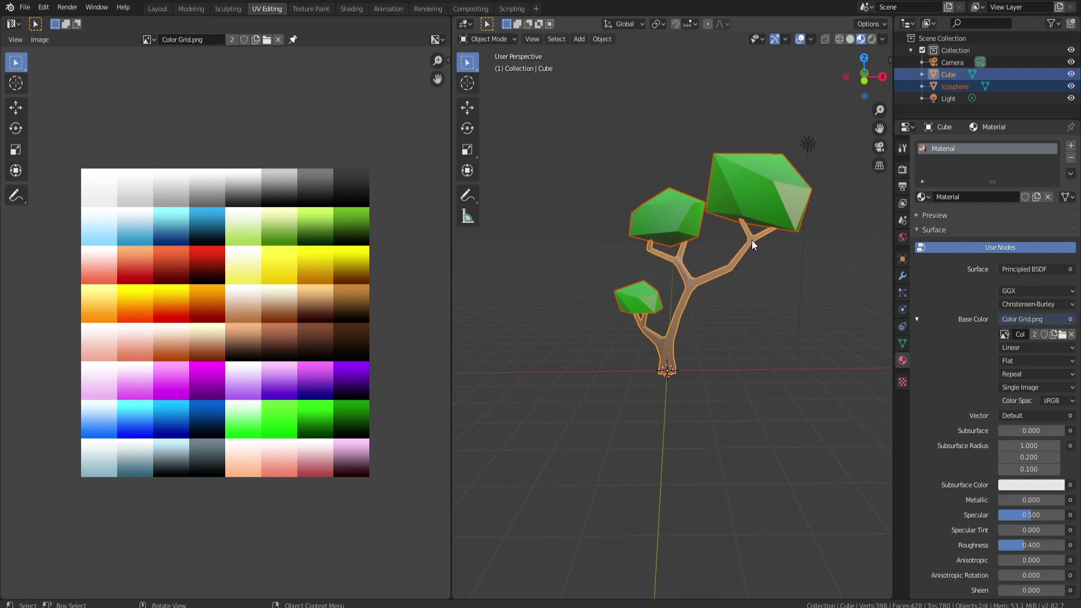
pyautogui.hotkey('ctrl', 'j')
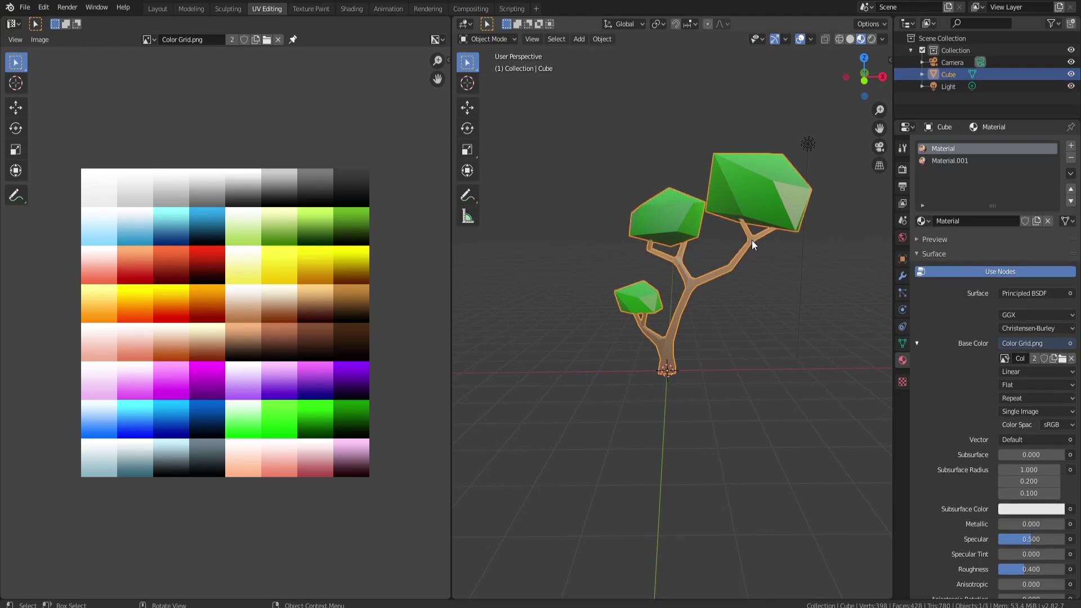
pyautogui.click(157, 9)
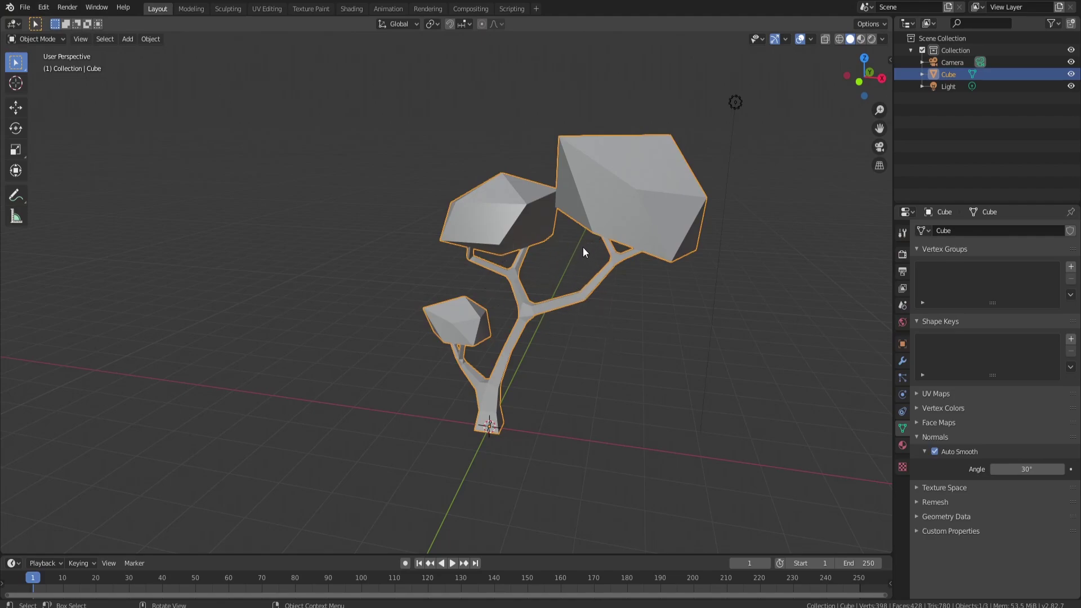
# Switch the viewport to Material Preview to show the brown trunk and green canopies, then open the File menu.
pyautogui.press('z')
pyautogui.click(566, 298)
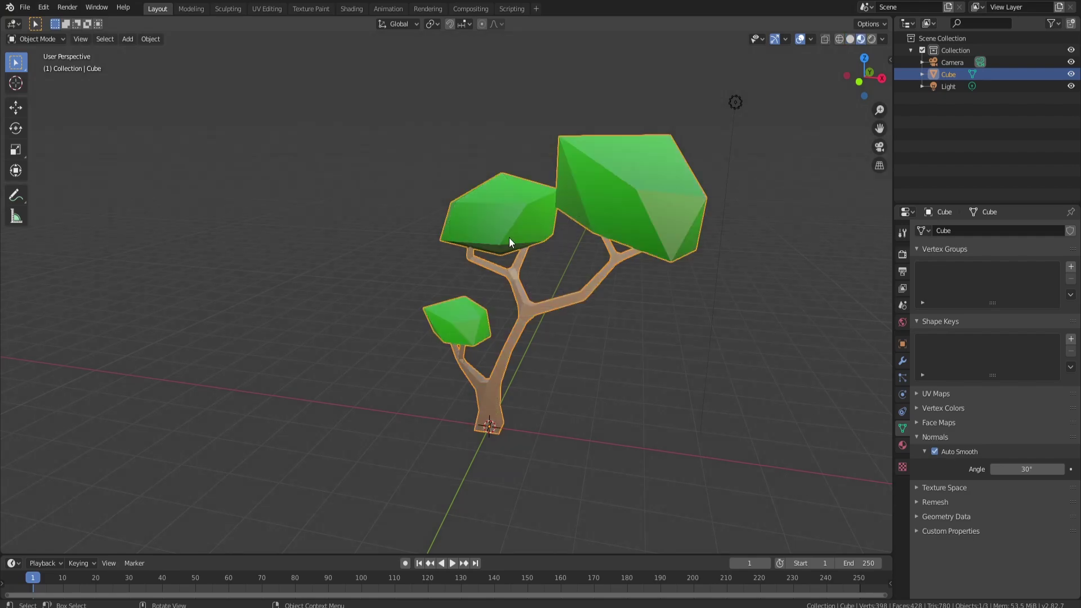
pyautogui.click(25, 6)
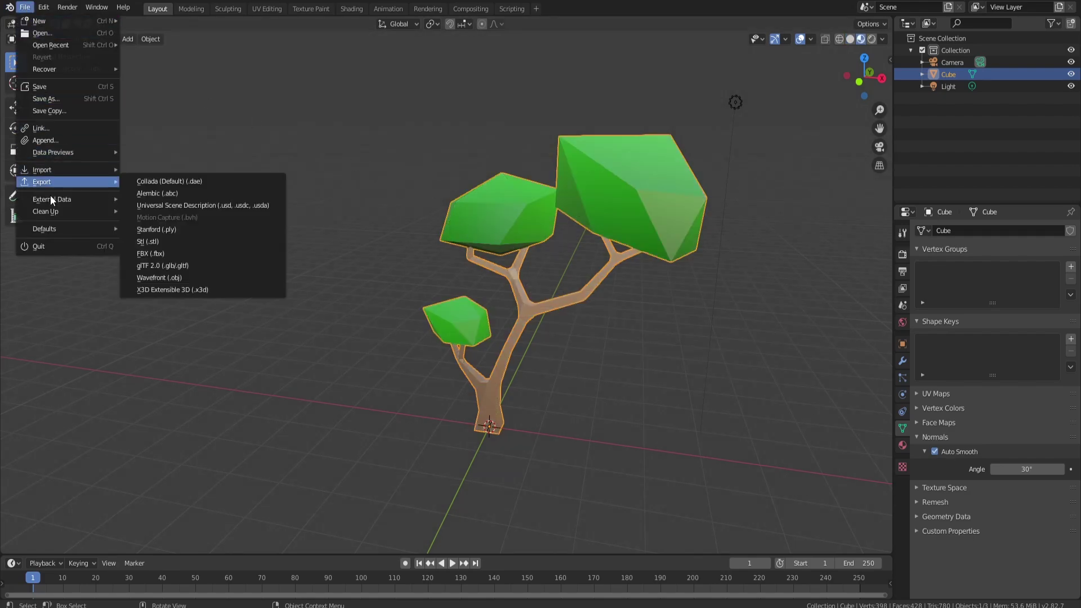
# Export the tree as an FBX file with only Selected Objects included.
pyautogui.click(160, 254)
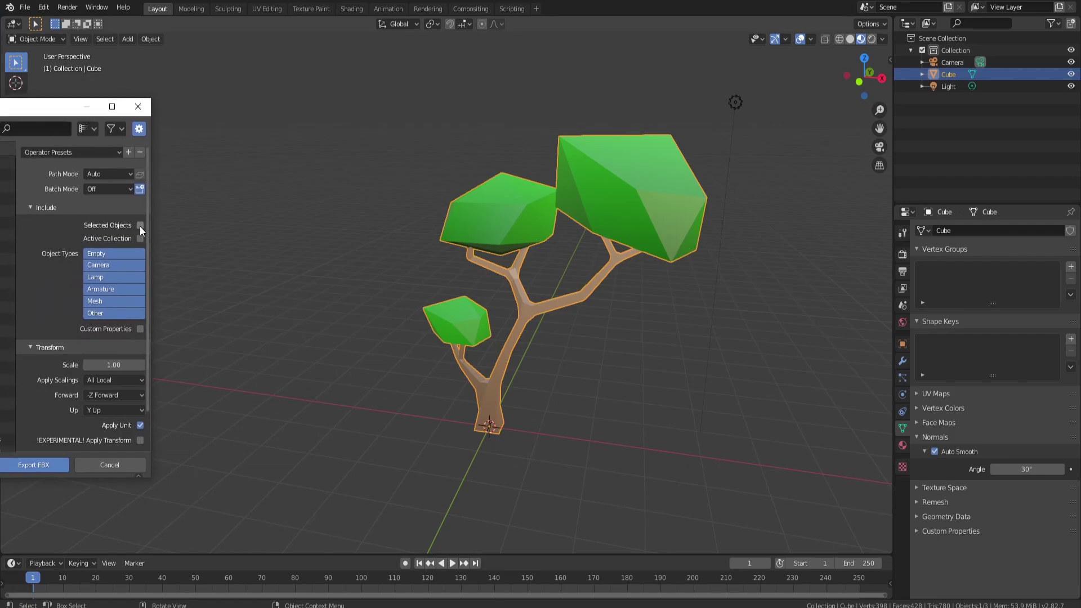
pyautogui.click(140, 226)
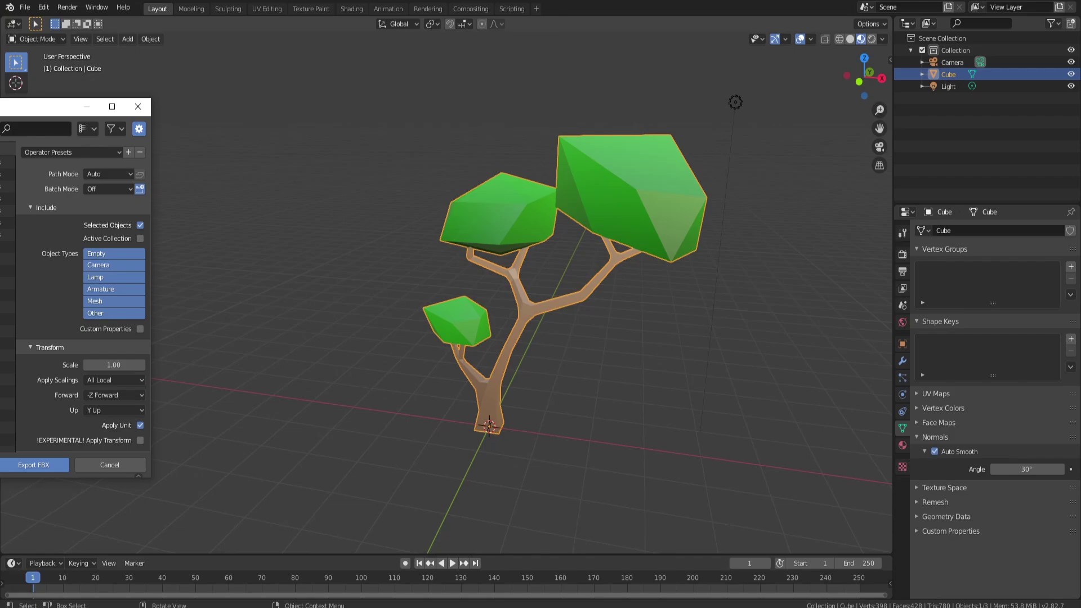
pyautogui.press('Return')
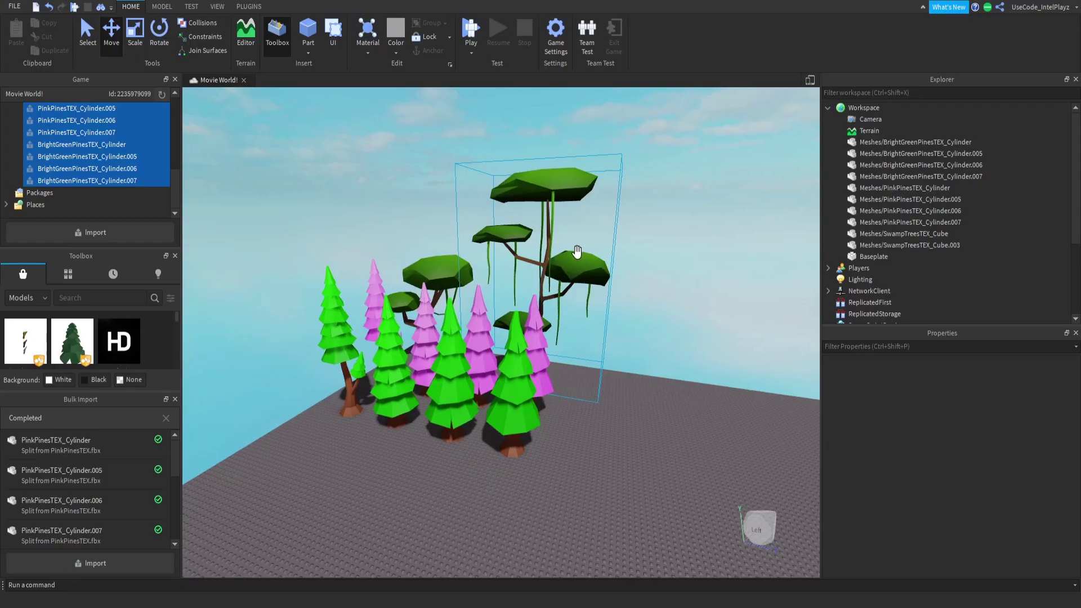
# Close the Bulk Import results, hide the Toolbox, and select the Meshes folder in Game Explorer.
pyautogui.moveTo(580, 253); pyautogui.dragTo(512, 326, button='right')
pyautogui.scroll(2, 511, 325)
pyautogui.scroll(-5, 479, 366)
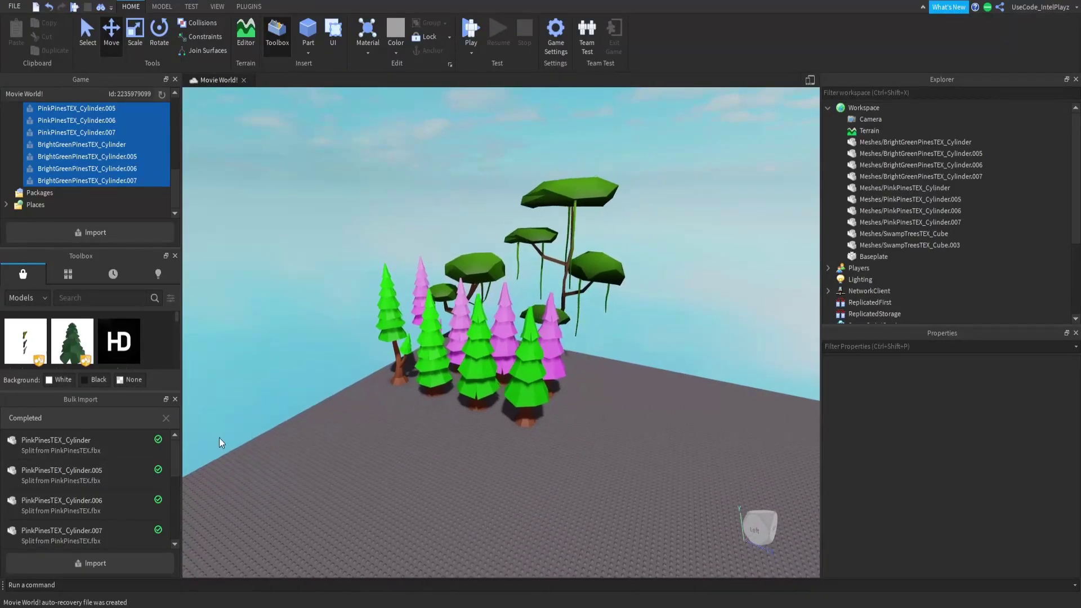
pyautogui.click(175, 399)
pyautogui.scroll(5, 96, 148)
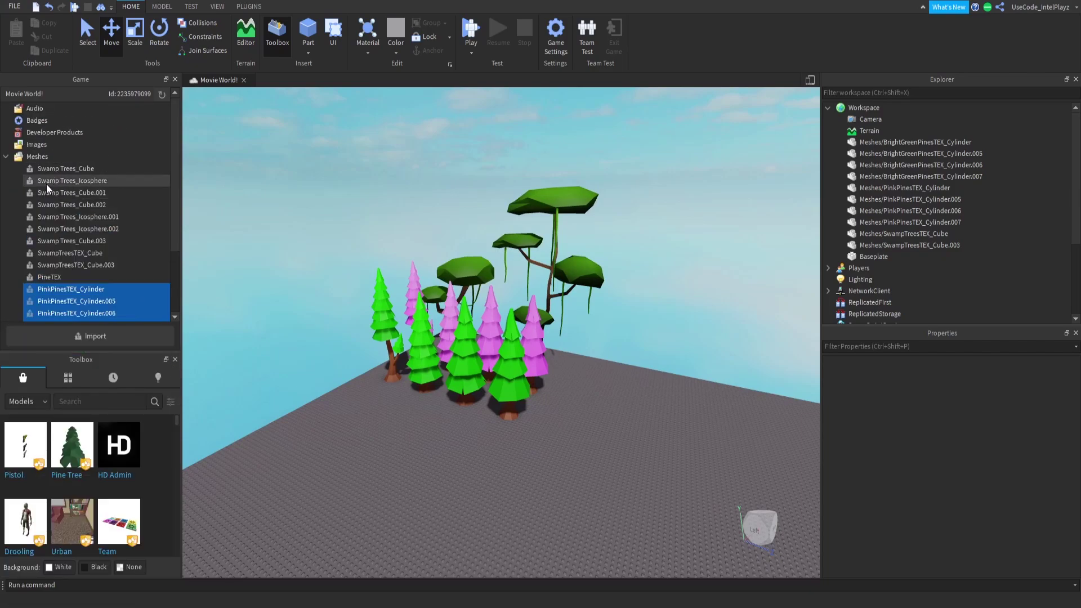
pyautogui.click(9, 157)
pyautogui.click(217, 6)
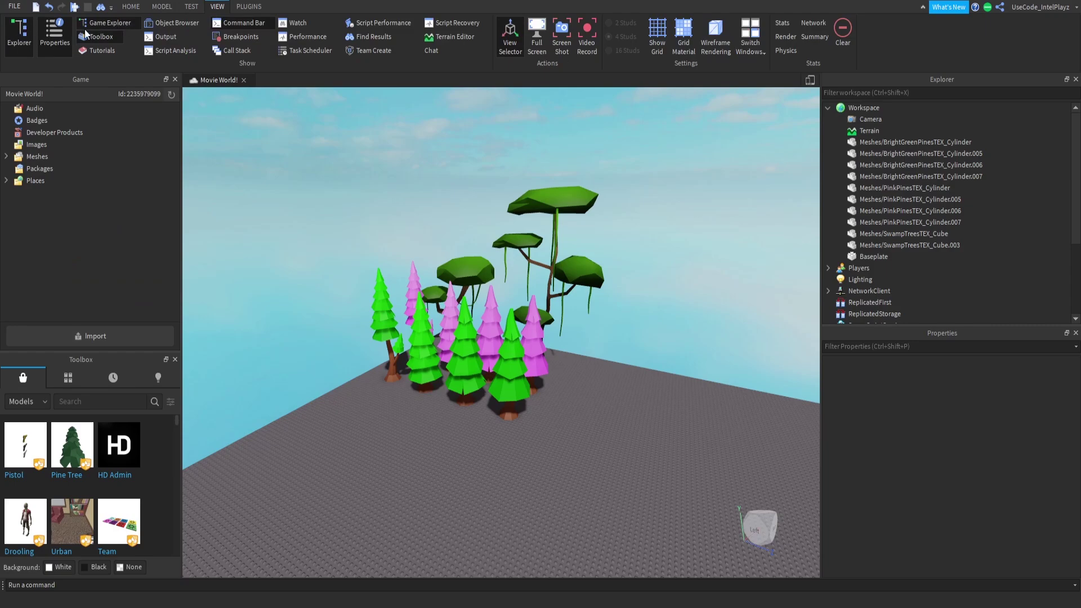
pyautogui.click(106, 36)
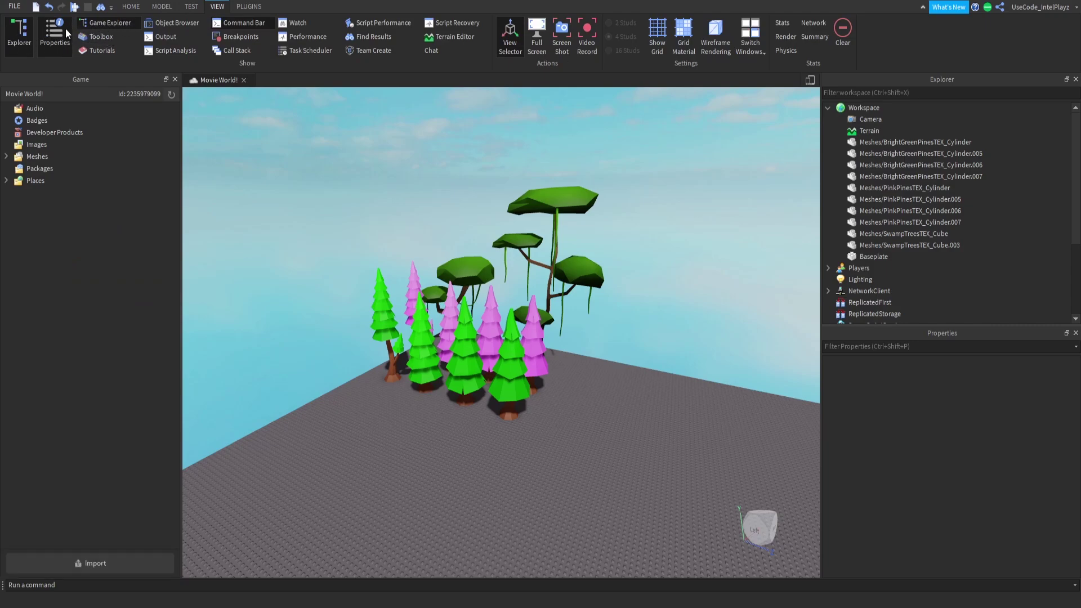
pyautogui.click(29, 157)
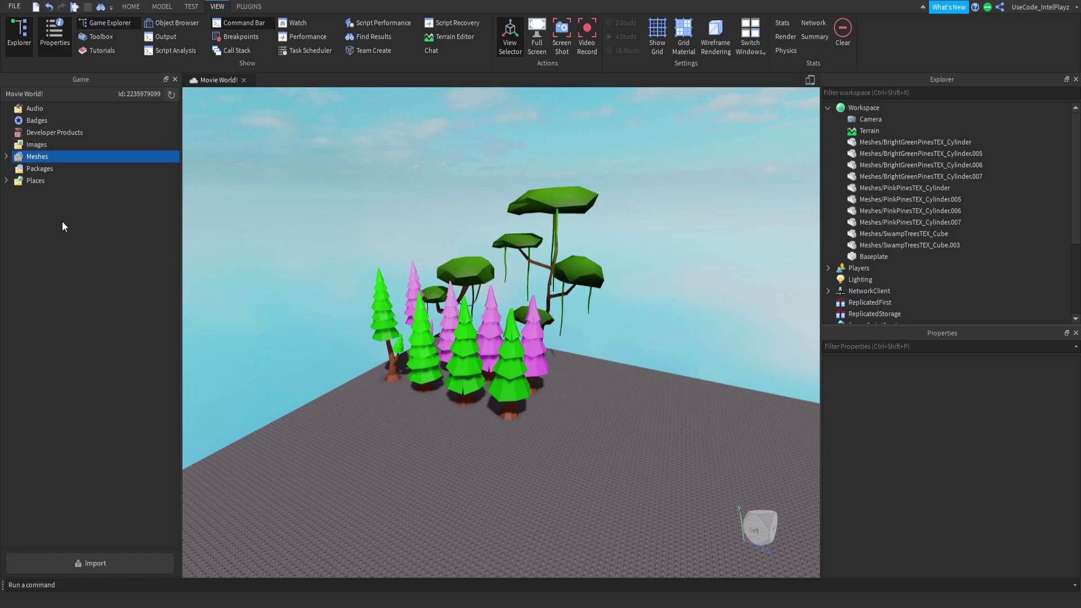
# Import TreeTEX.fbx into Meshes with Rescale unchecked, applying the settings to all files.
pyautogui.click(95, 563)
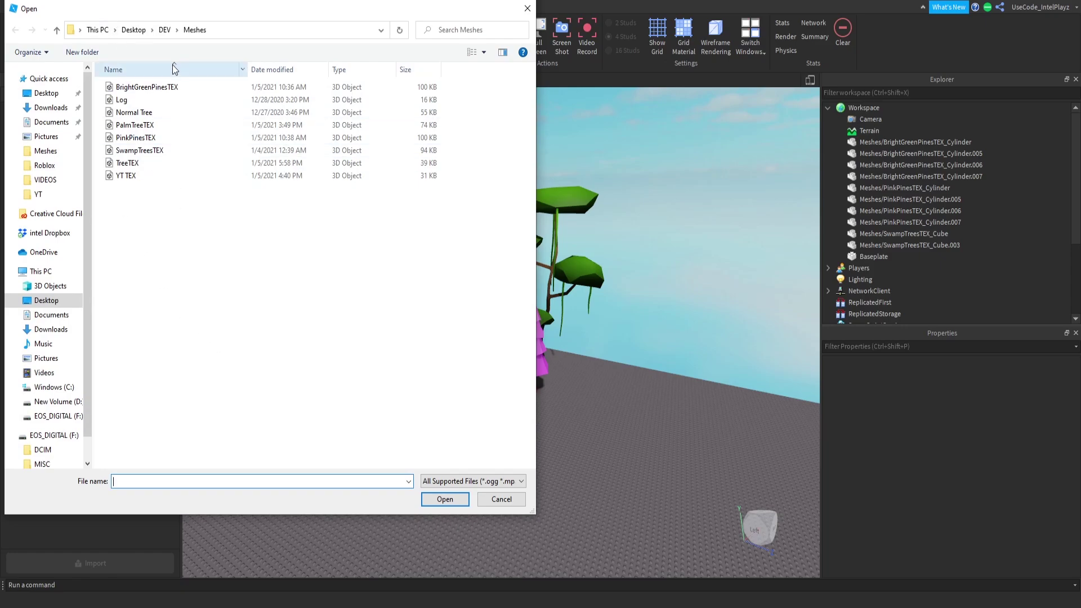
pyautogui.click(135, 165)
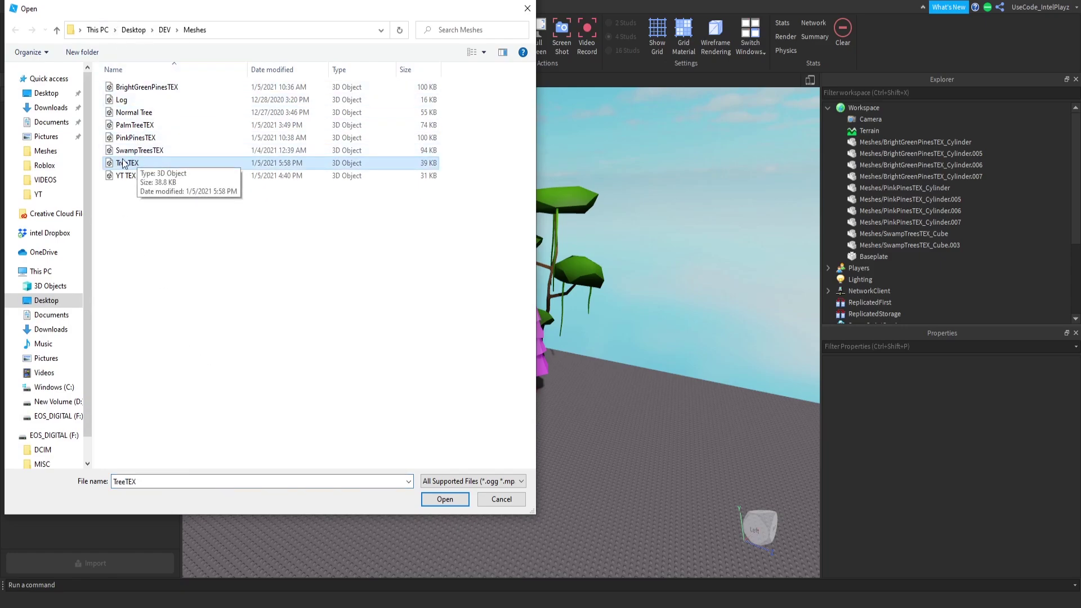
pyautogui.doubleClick(133, 166)
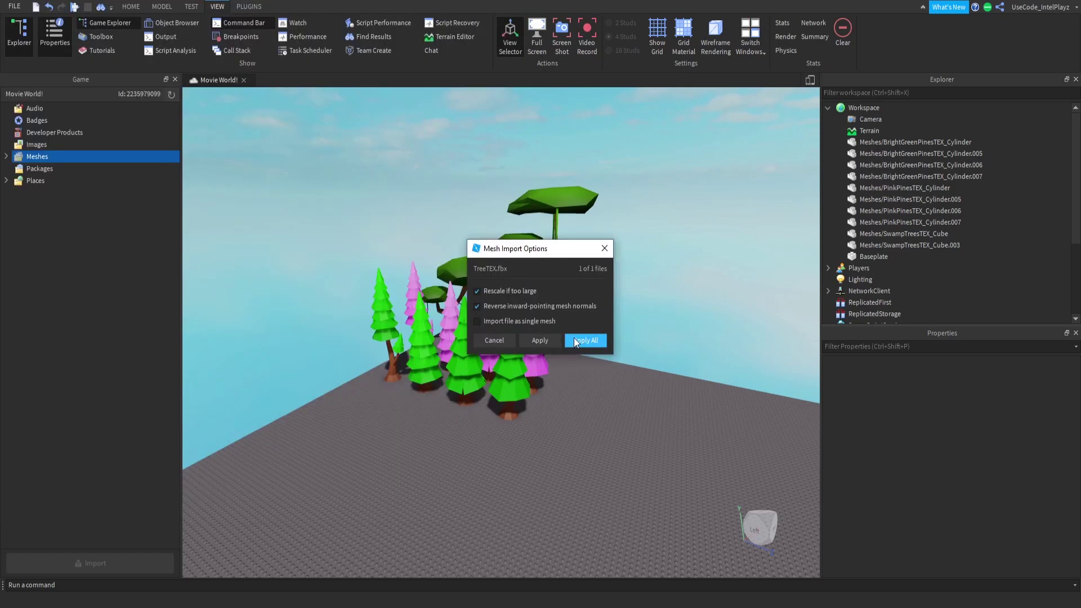
pyautogui.click(477, 292)
pyautogui.click(588, 341)
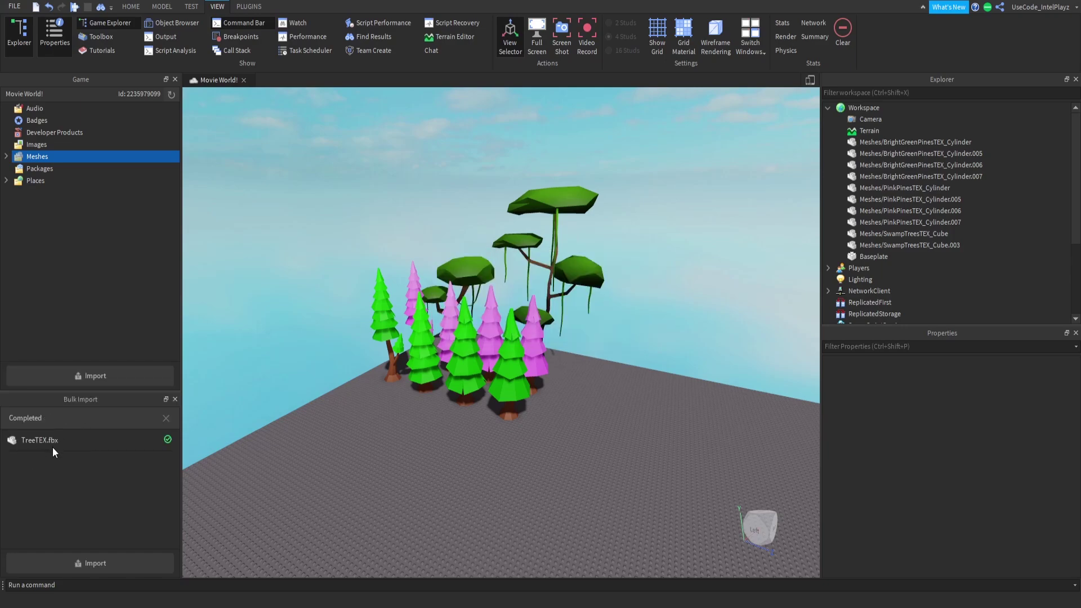
pyautogui.click(6, 156)
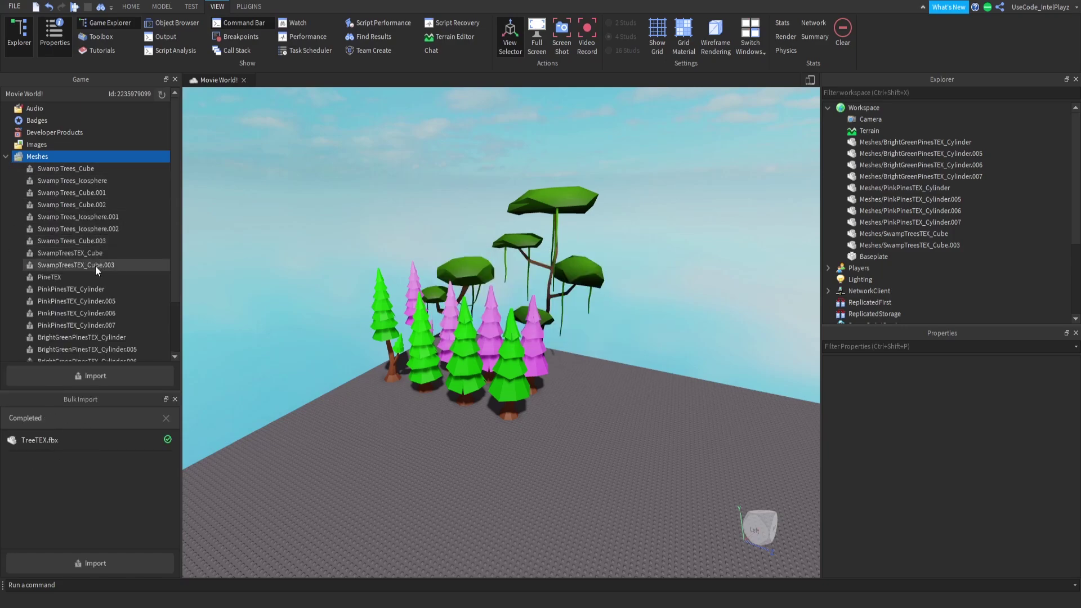
# Insert the TreeTEX mesh into the Workspace using Insert with Location and select it.
pyautogui.scroll(-3, 96, 266)
pyautogui.rightClick(47, 324)
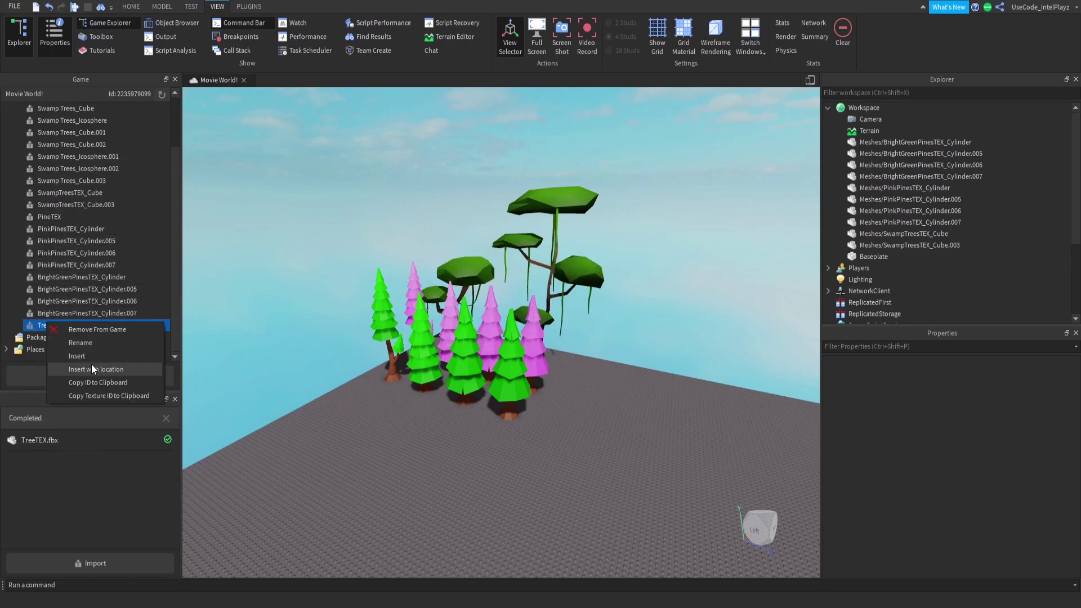
pyautogui.click(96, 370)
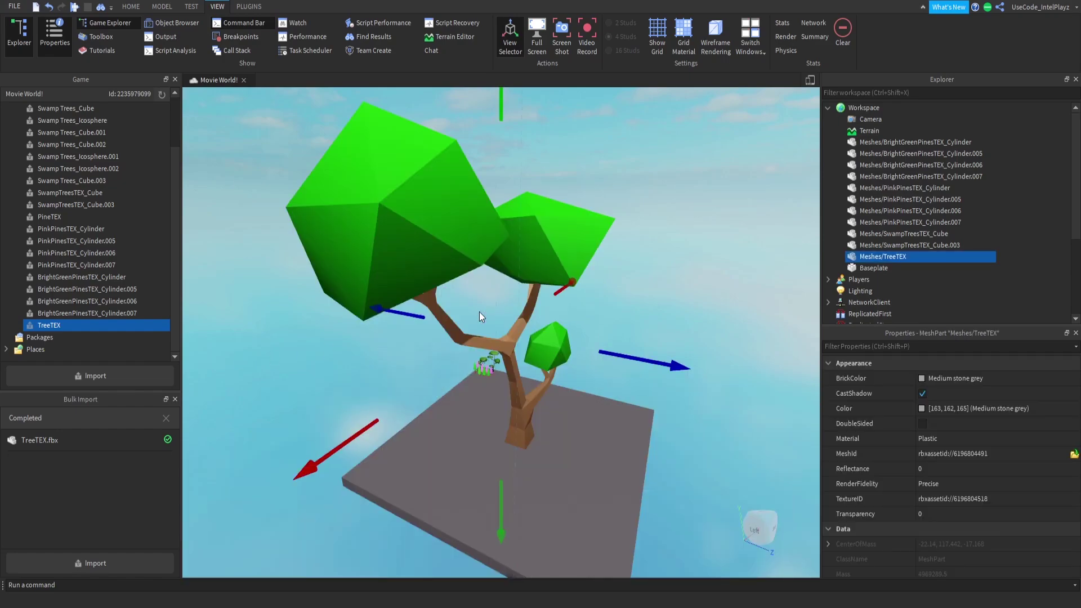
pyautogui.press('d')
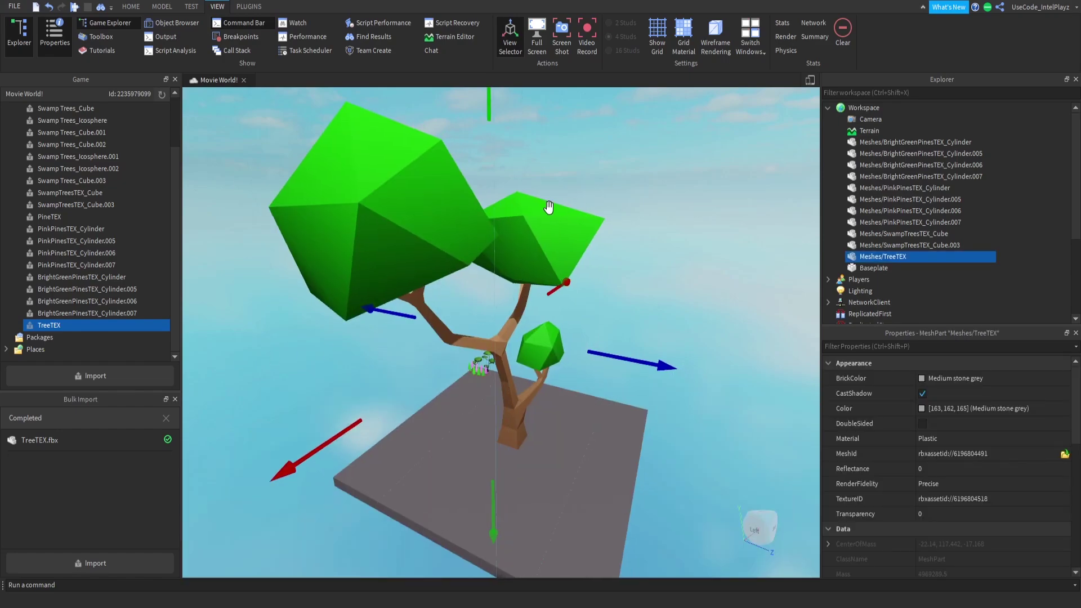
pyautogui.click(526, 228)
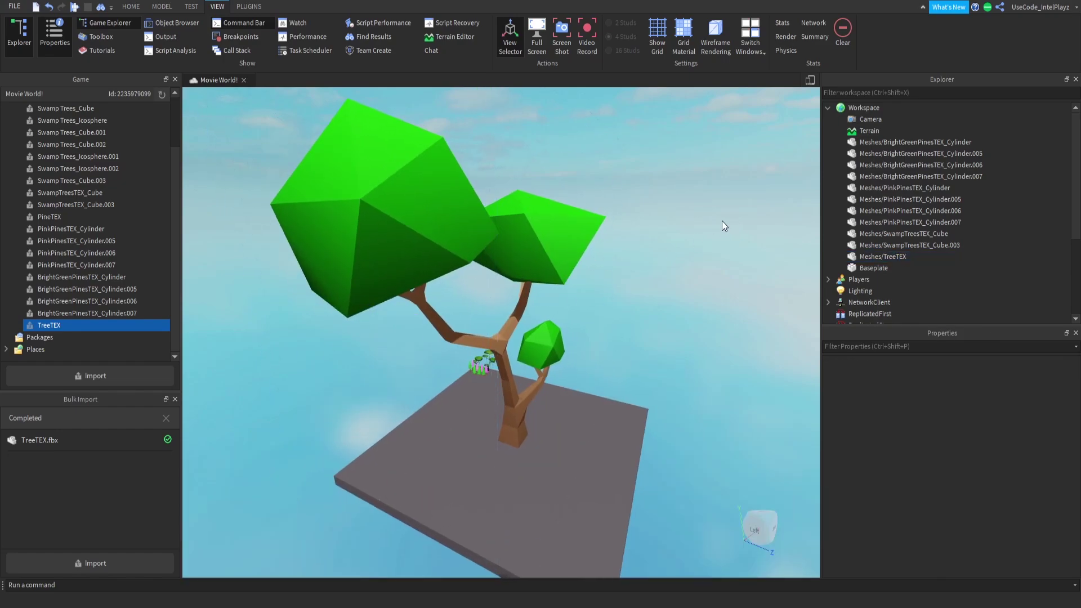
pyautogui.click(521, 233)
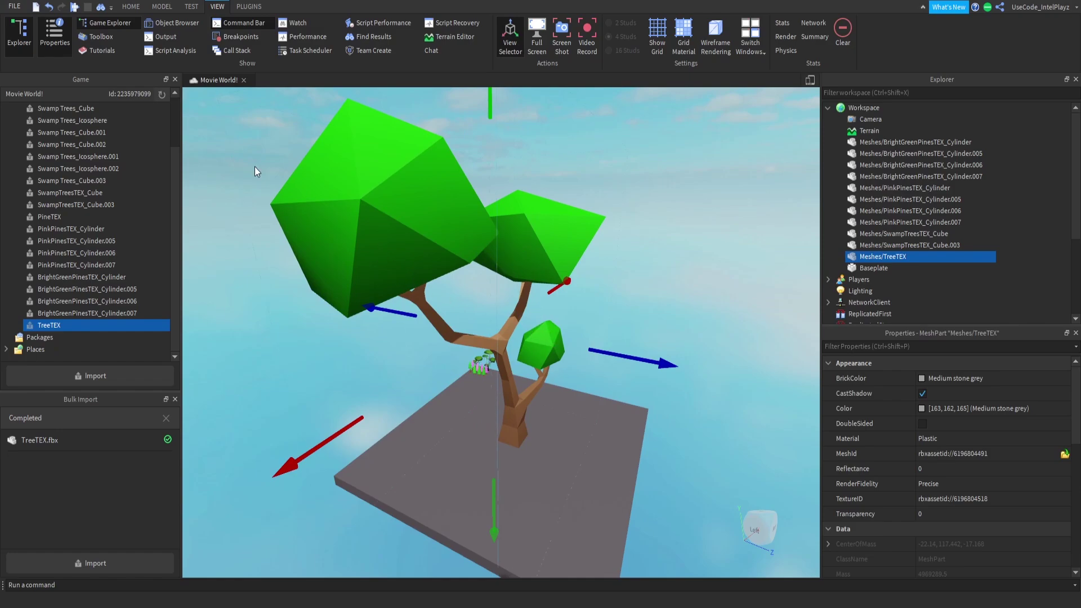
pyautogui.click(158, 11)
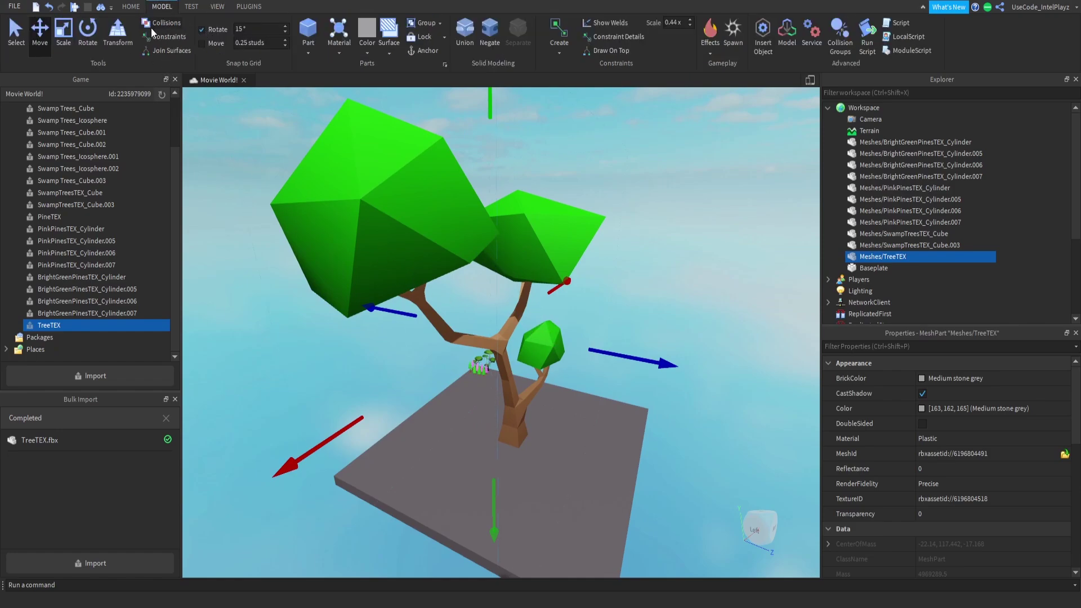
# Scale the tree down to a small size and move it beside the pines.
pyautogui.click(64, 34)
pyautogui.moveTo(508, 117); pyautogui.dragTo(521, 437)
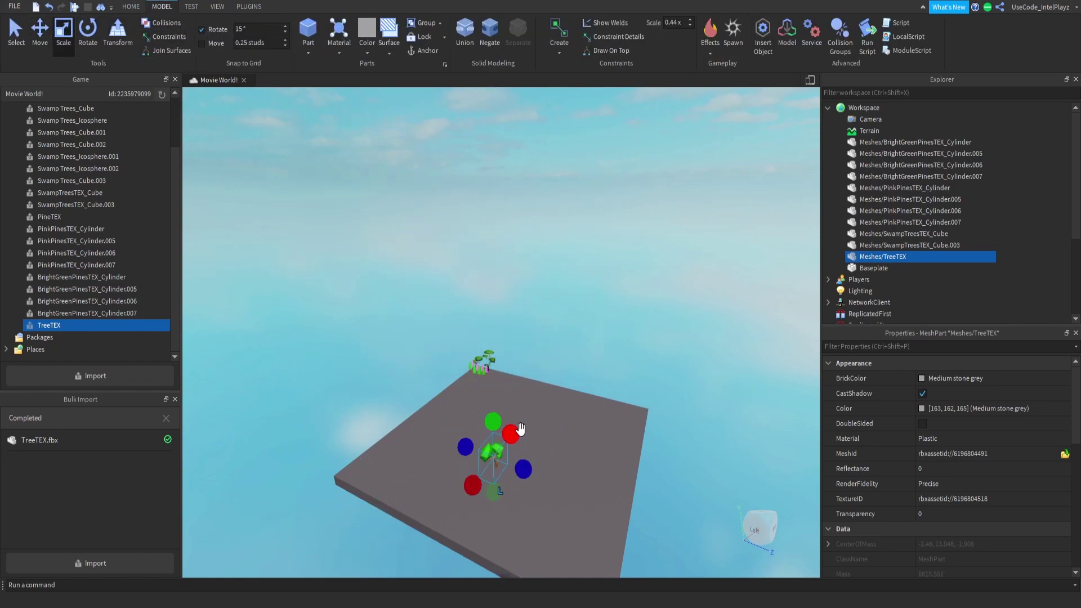
pyautogui.scroll(5, 521, 437)
pyautogui.moveTo(483, 401); pyautogui.dragTo(445, 312)
pyautogui.scroll(5, 510, 285)
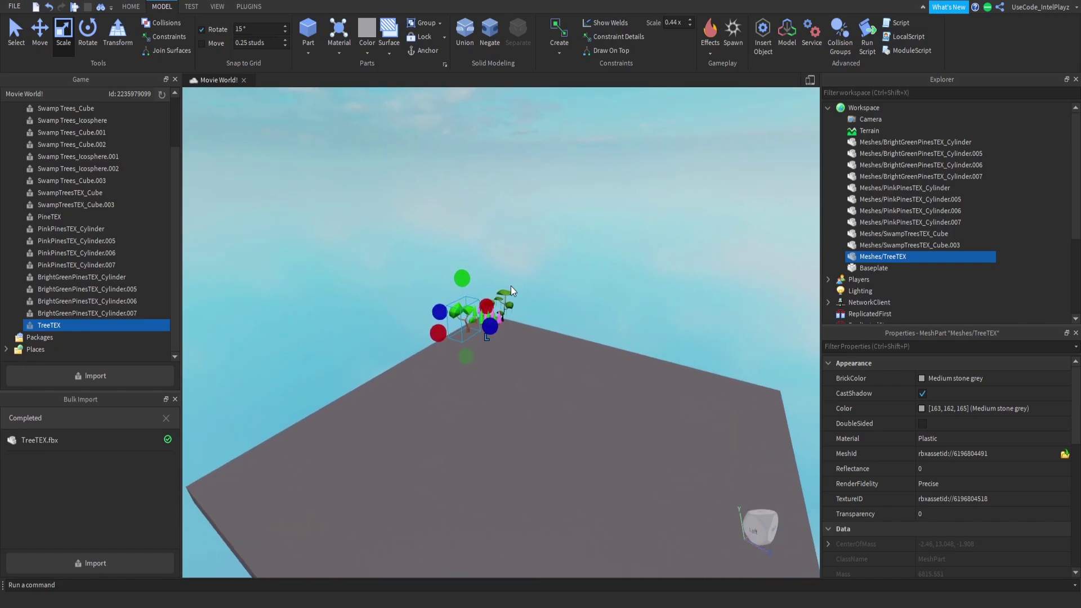
pyautogui.scroll(8, 510, 285)
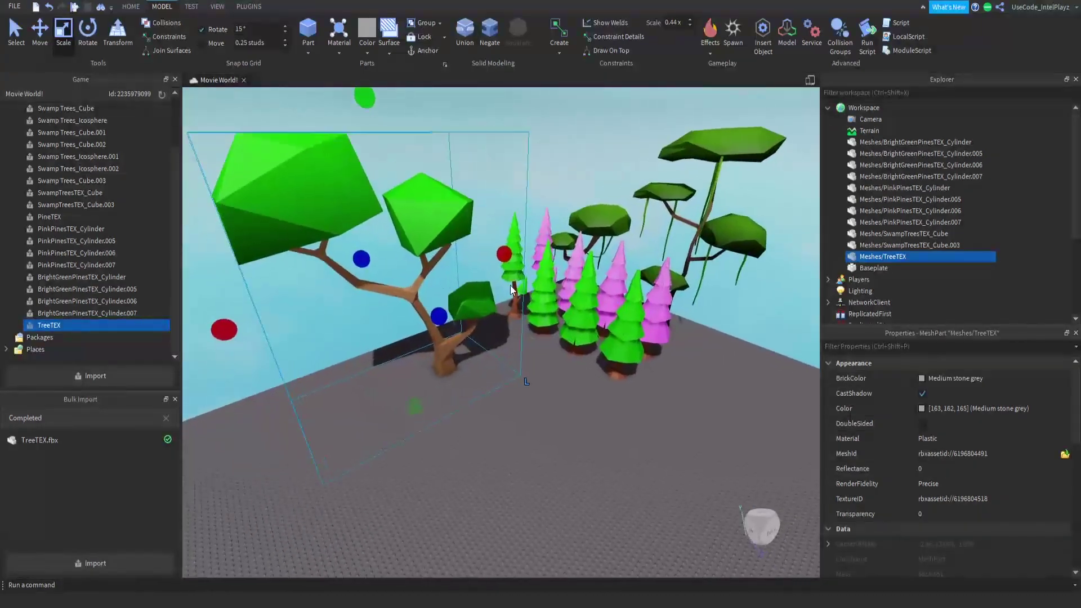
pyautogui.keyDown('shift'); pyautogui.moveTo(414, 194); pyautogui.dragTo(418, 304); pyautogui.keyUp('shift')
# Rotate the tree upright on the platform, then return to the Move tool.
pyautogui.click(88, 31)
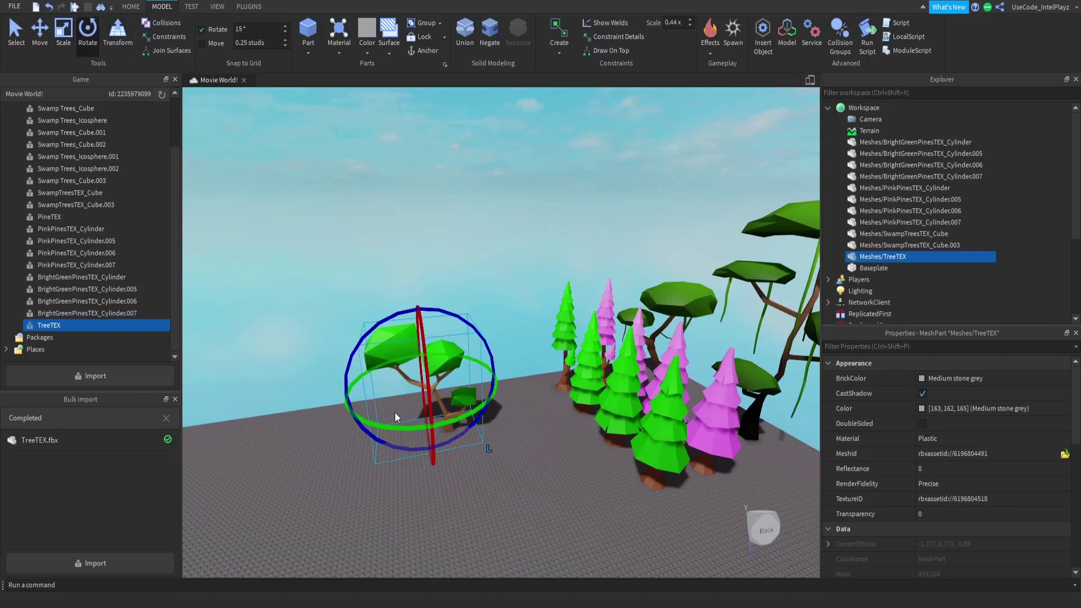
pyautogui.moveTo(394, 412); pyautogui.dragTo(349, 378)
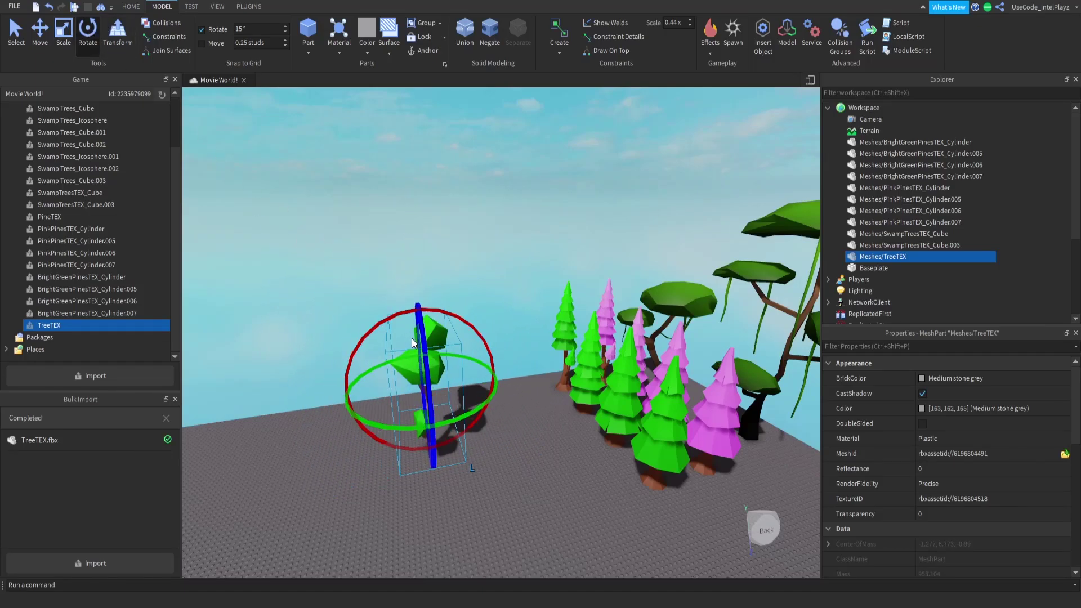
pyautogui.moveTo(411, 339); pyautogui.dragTo(459, 365)
pyautogui.scroll(2, 459, 365)
pyautogui.moveTo(458, 367); pyautogui.dragTo(428, 340, button='right')
pyautogui.hotkey('ctrl', '2')
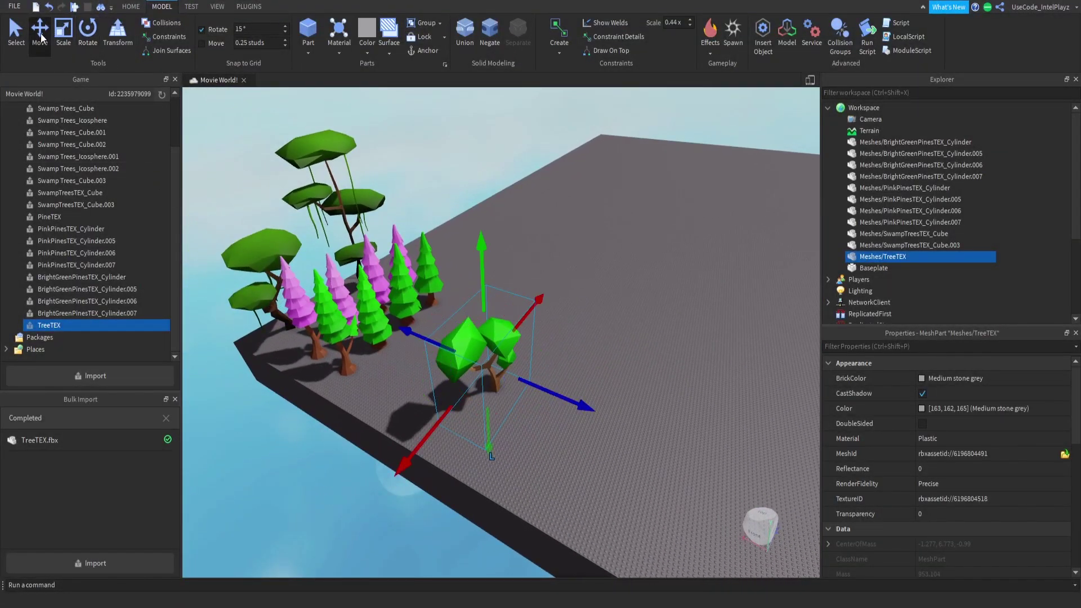